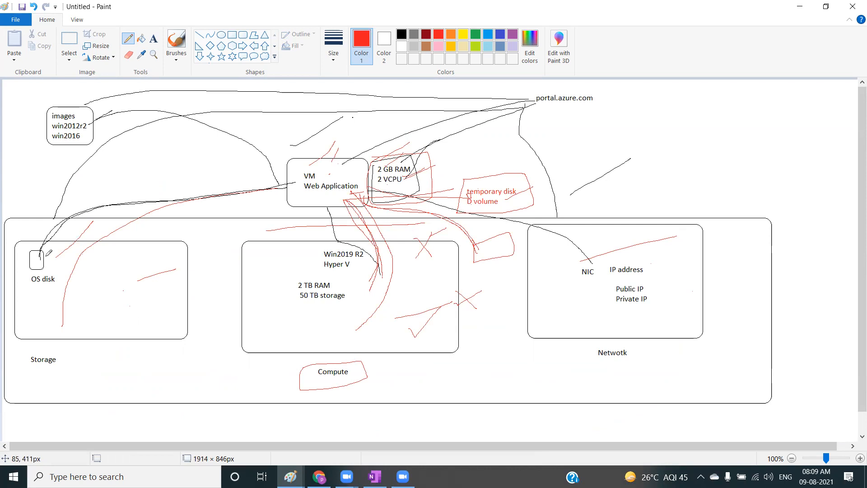
Add a red "data disk" text label inside the Storage box of the diagram.
left_click(153, 38)
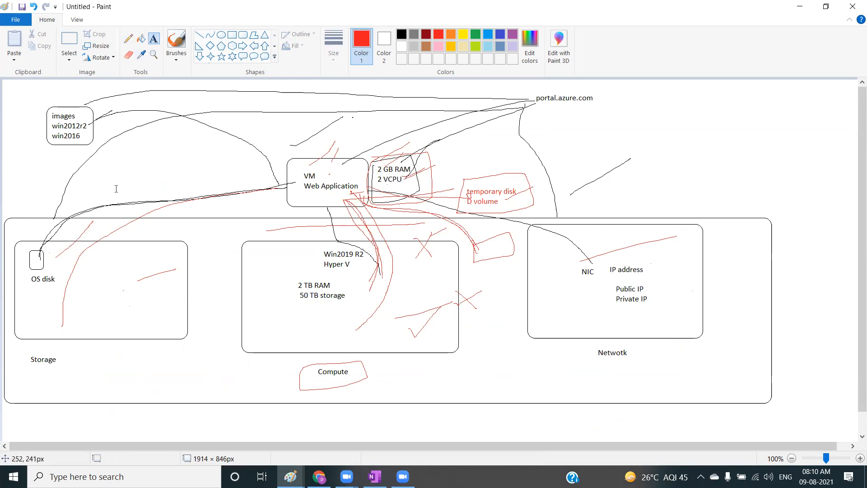
left_click(97, 261)
type("data do")
key("BackSpace")
type("isk")
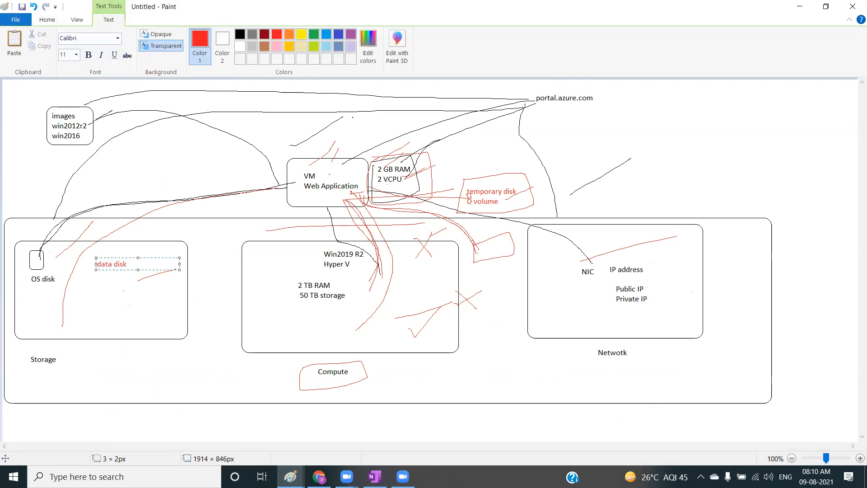
left_click(86, 298)
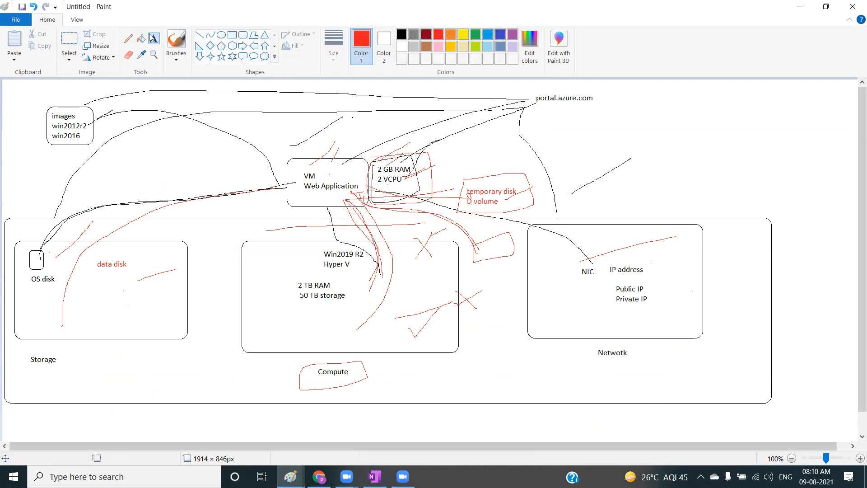
Draw a freehand red outline around the data disk label and a line linking it to the VM box.
left_click(128, 38)
mouse_move(91, 256)
left_mouse_down()
mouse_move(121, 281)
mouse_move(92, 262)
mouse_move(109, 212)
mouse_move(206, 182)
mouse_move(302, 173)
left_mouse_up()
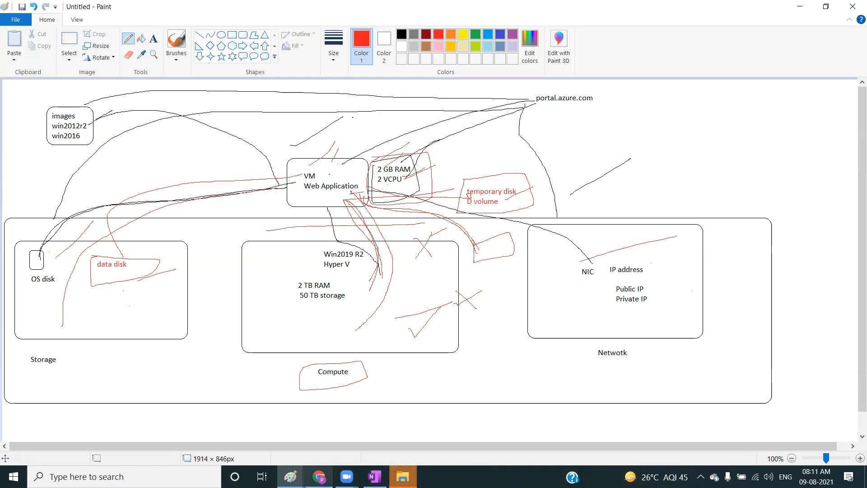
Switch to the Azure portal in Chrome and open the resource groups list.
left_click(319, 477)
left_click(79, 10)
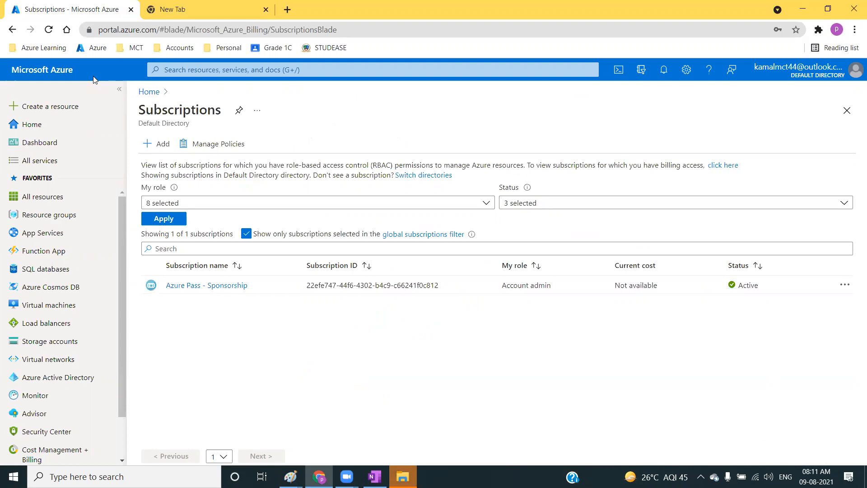
left_click(62, 71)
left_click(69, 224)
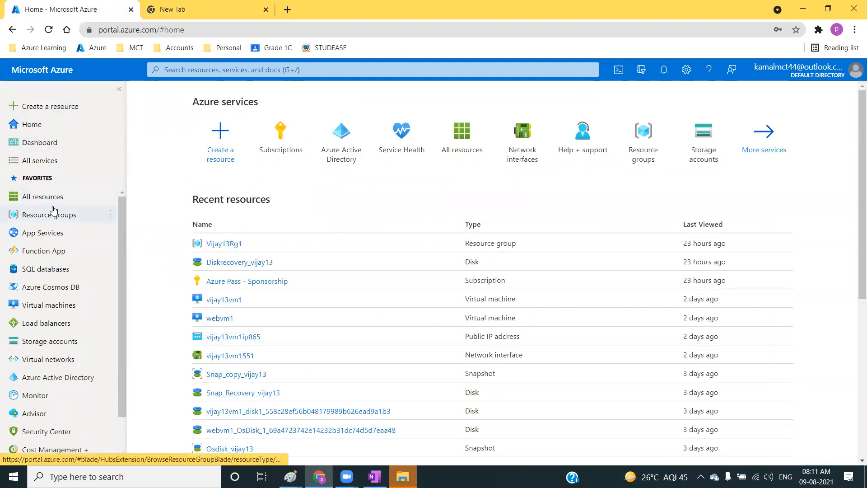
Start a new resource group named webvmrg in the (US) West US 2 region.
left_click(165, 144)
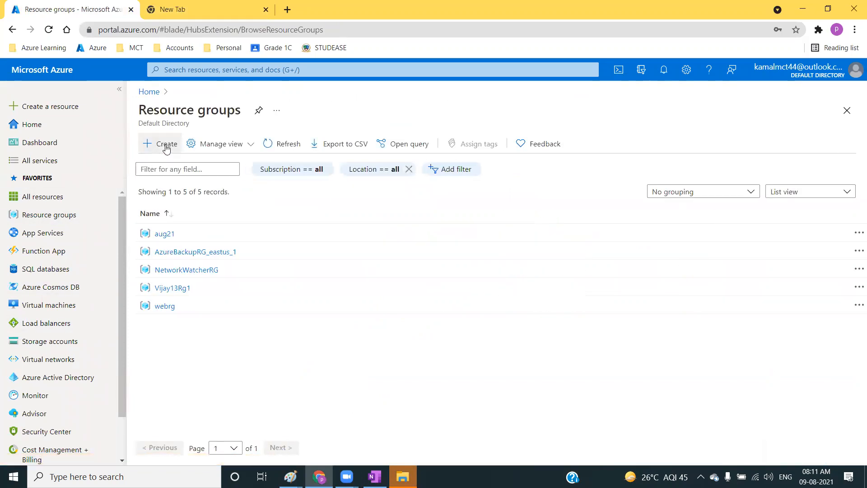
left_click(499, 254)
type("web")
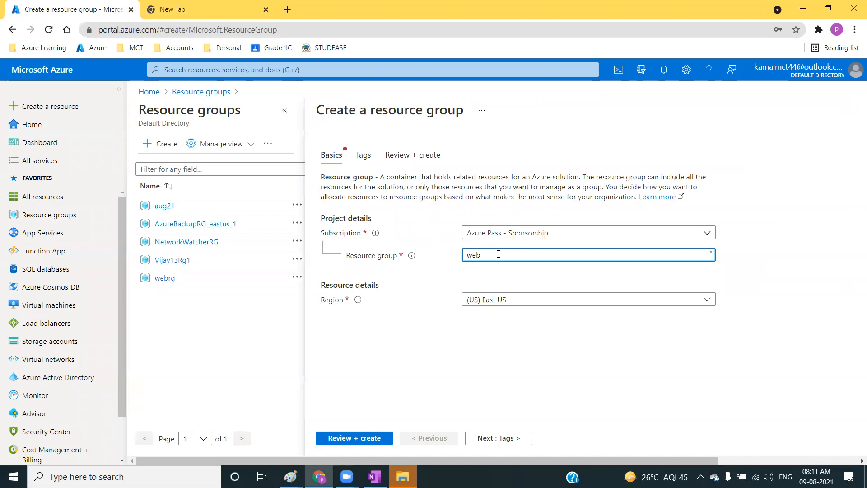
type("vmrg")
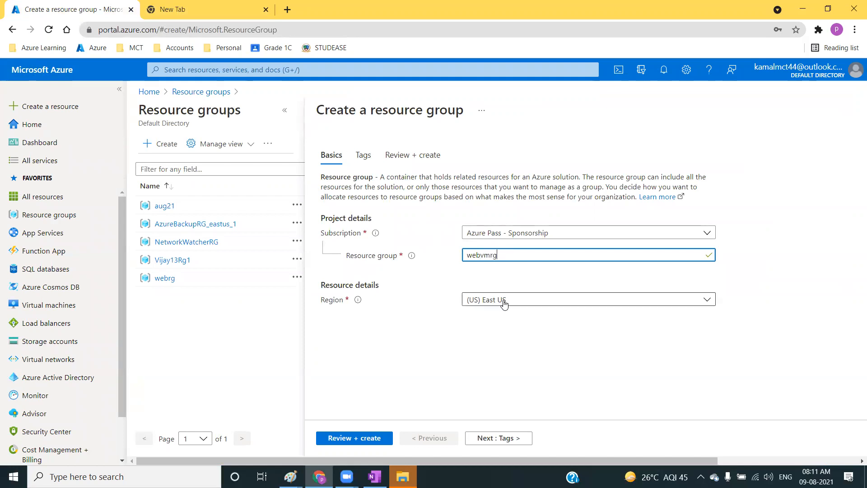
left_click(504, 302)
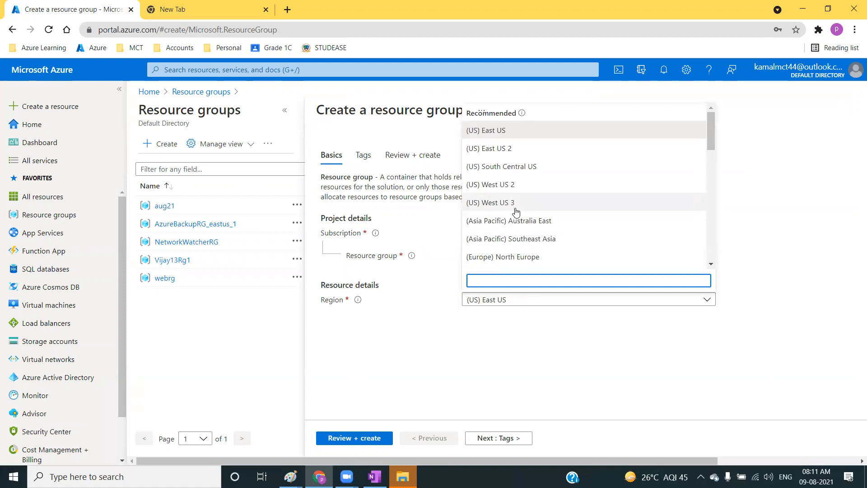
scroll(515, 204, "down", 2)
scroll(514, 199, "up", 1)
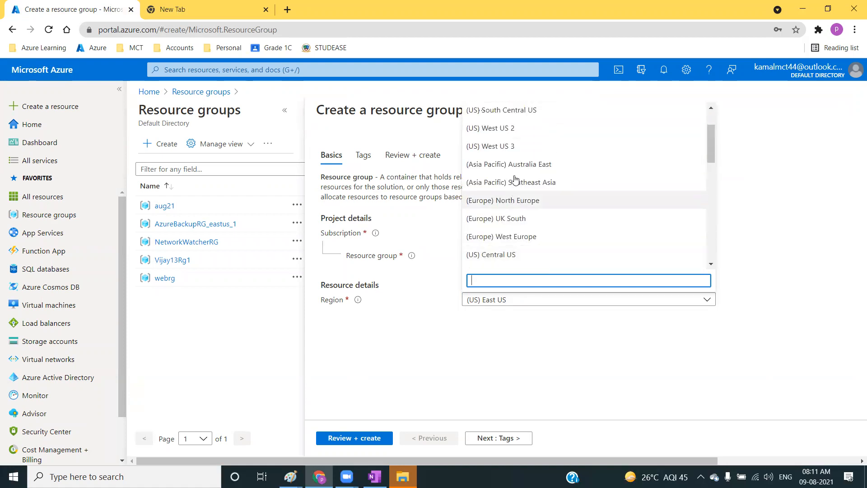
left_click(513, 130)
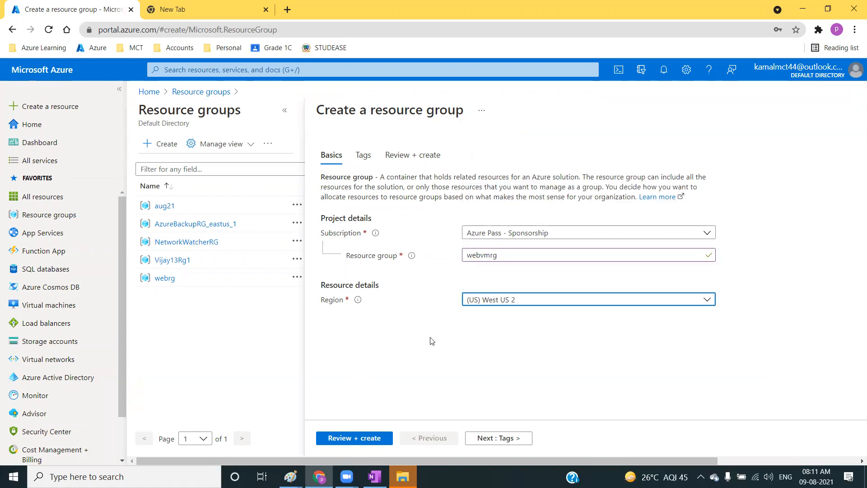
Pass through the tags without adding any and create the resource group, then point it out in the list.
left_click(493, 441)
left_click(486, 439)
left_click(337, 439)
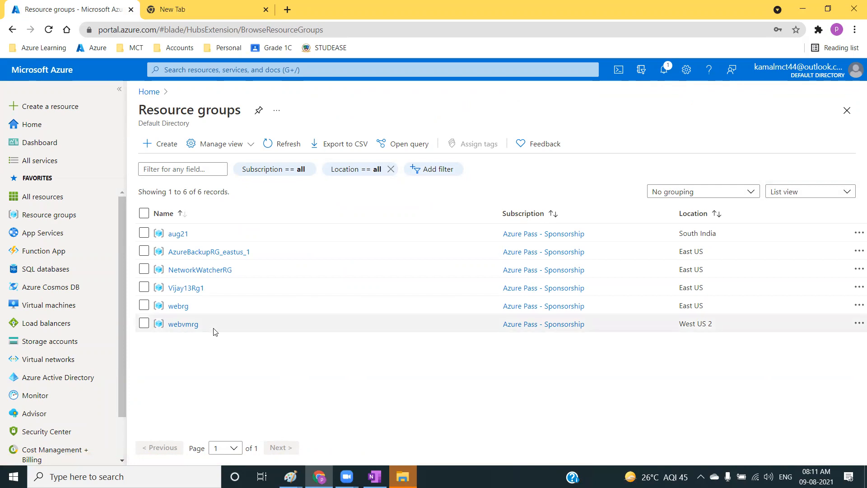
left_click_drag(209, 330, 168, 328)
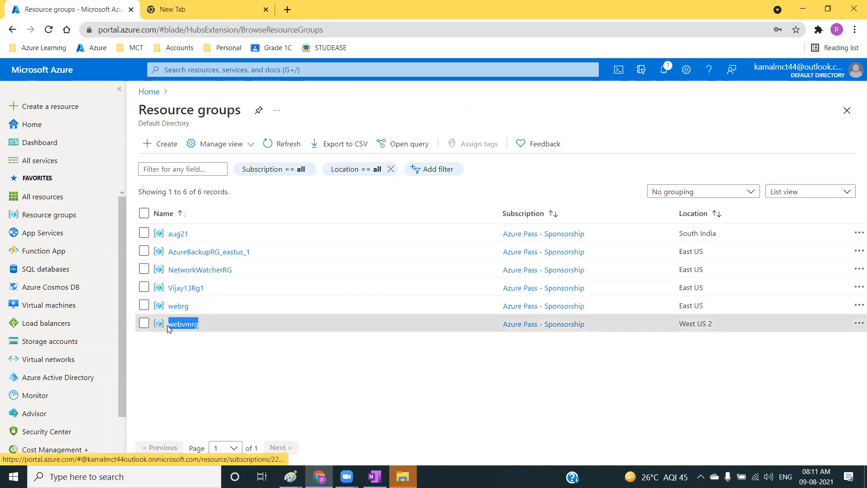
left_click(208, 357)
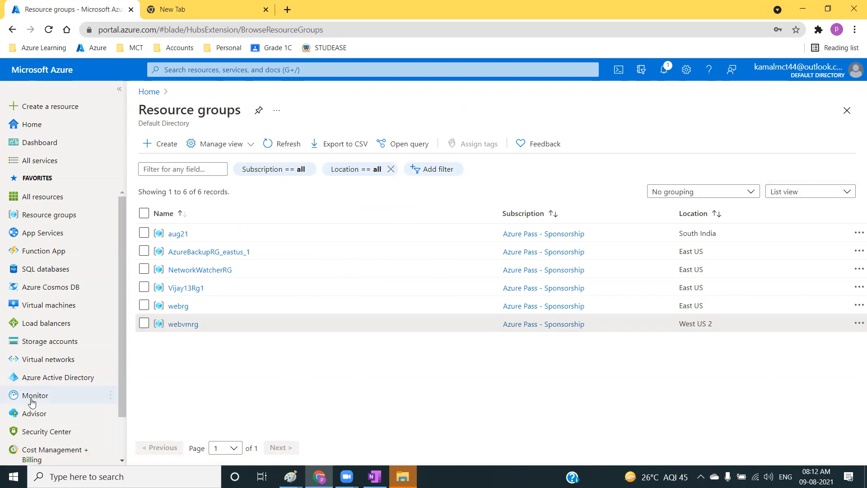
Stop the running virtual machine in the virtual machines list and confirm the stop.
left_click(49, 311)
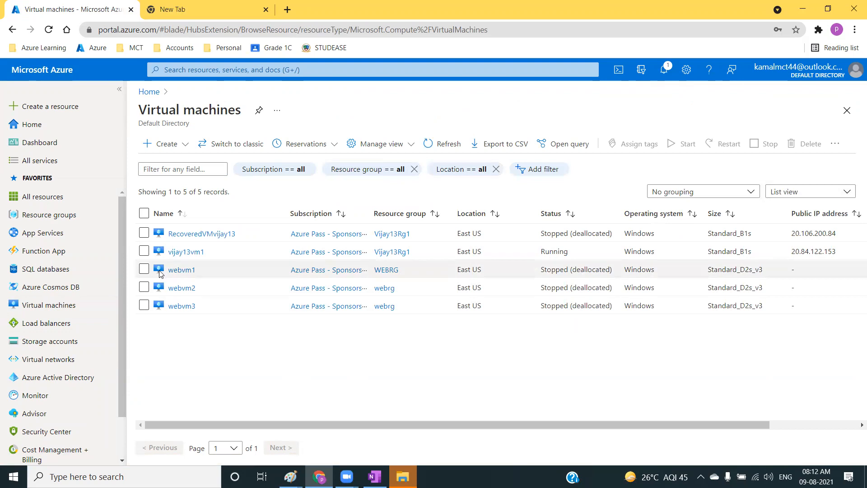
left_click(145, 251)
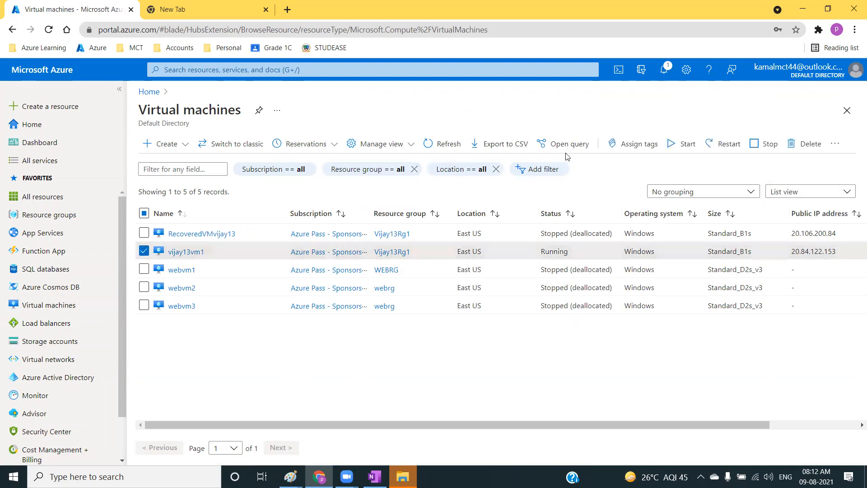
left_click(765, 148)
left_click(159, 202)
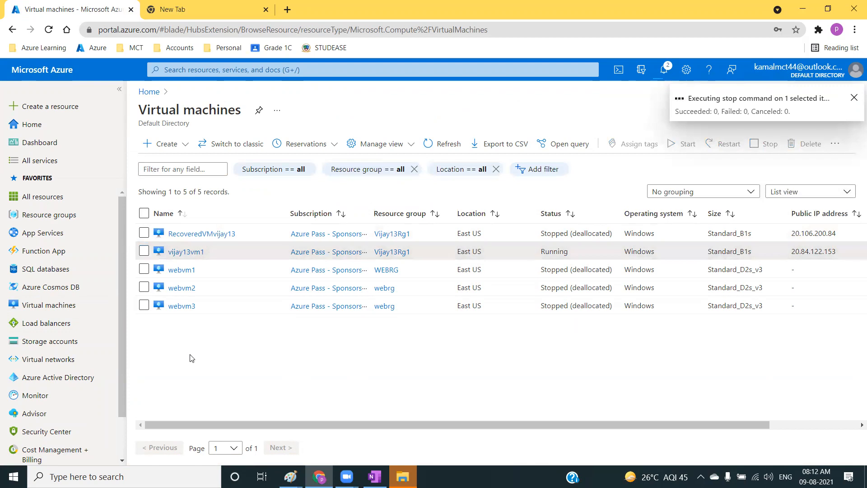
Open the virtual machine creation form from the Compute category of the resource marketplace.
left_click(168, 144)
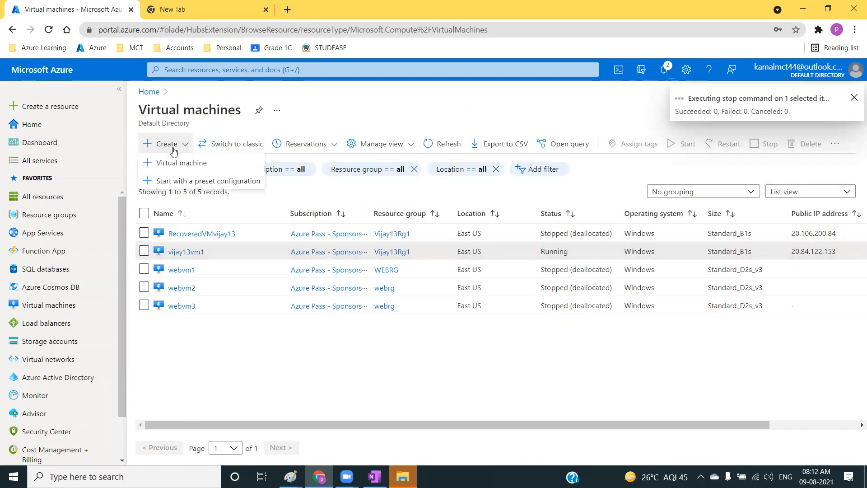
left_click(228, 360)
left_click(44, 108)
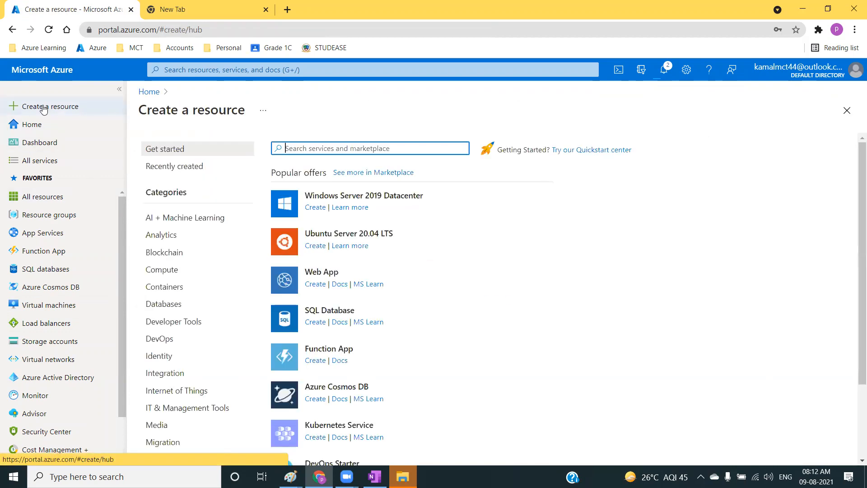
left_click(160, 274)
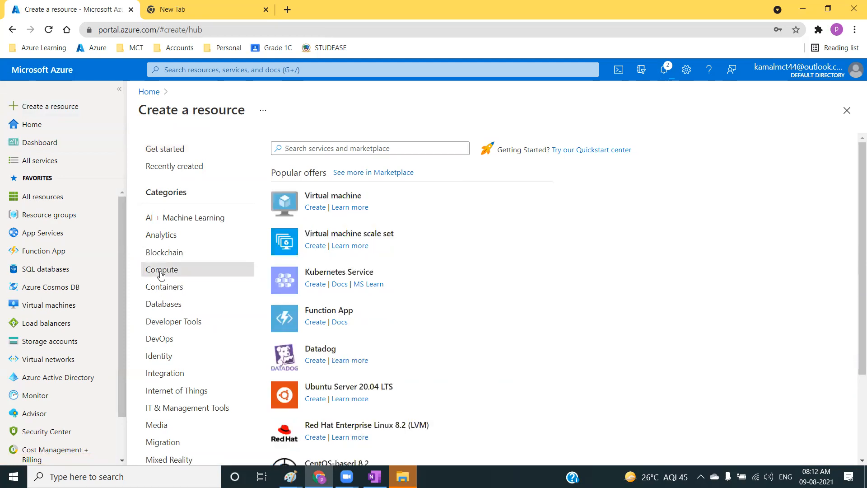
left_click(335, 199)
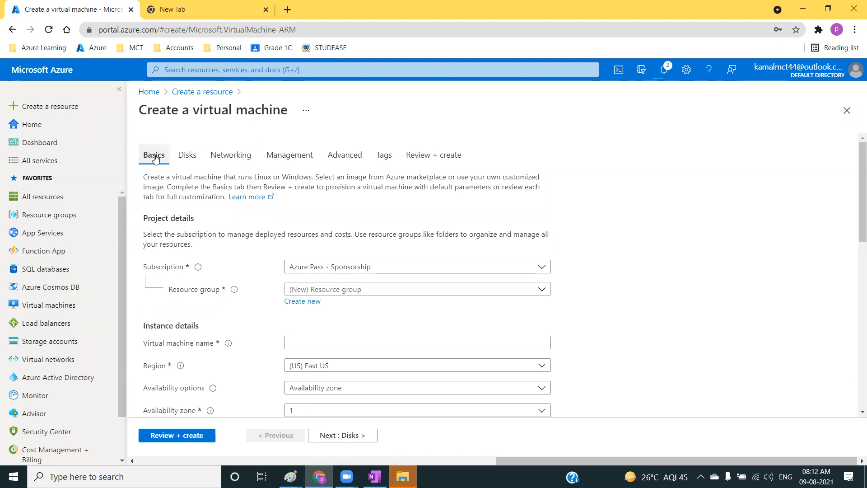
Look through the Basics, Disks and Networking settings of the new virtual machine.
scroll(207, 356, "down", 4)
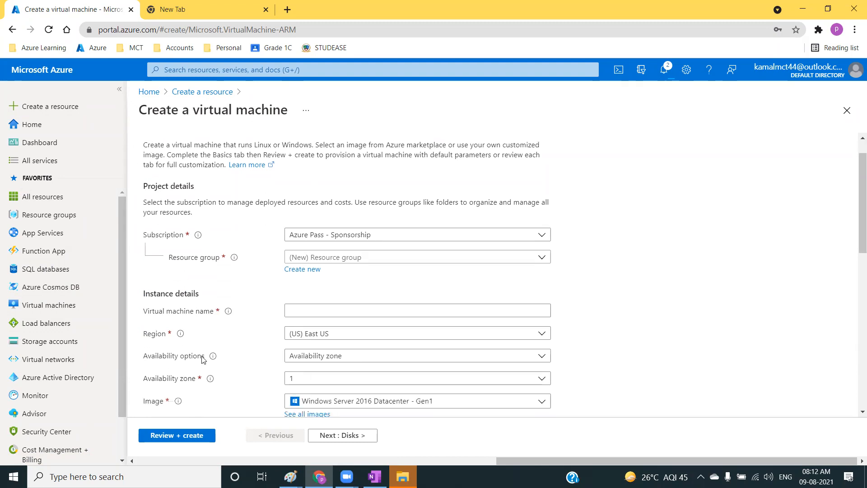
scroll(271, 402, "up", 4)
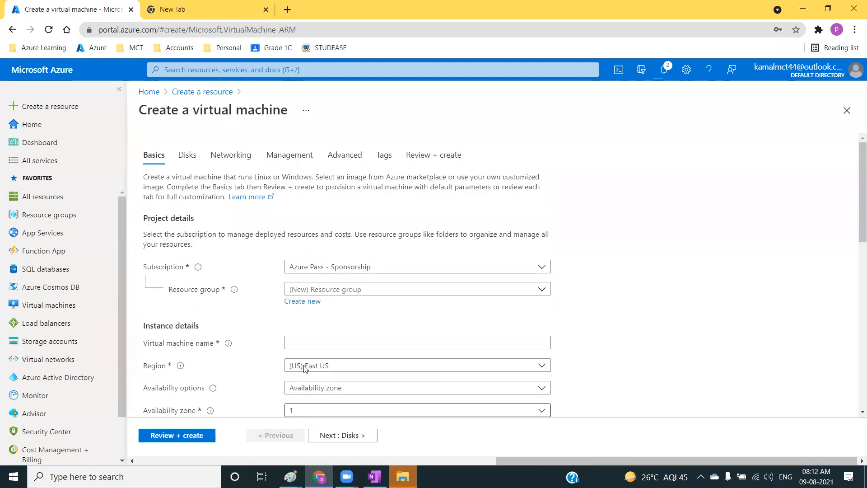
left_click(189, 158)
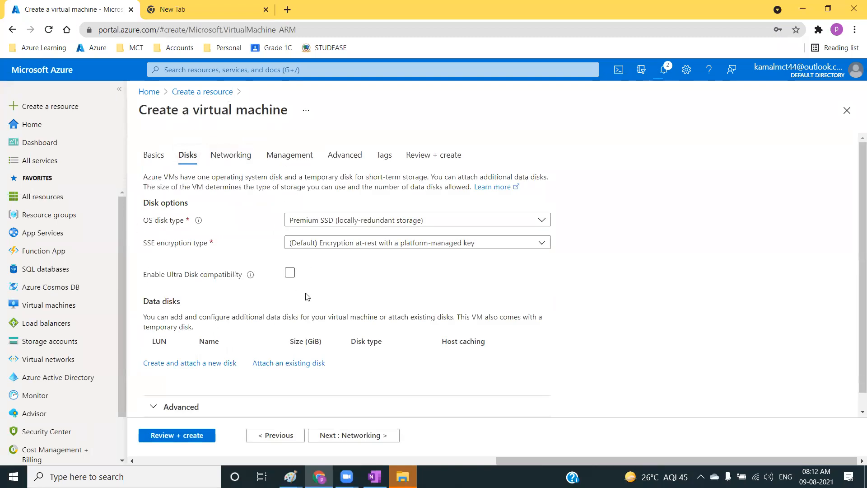
left_click(232, 161)
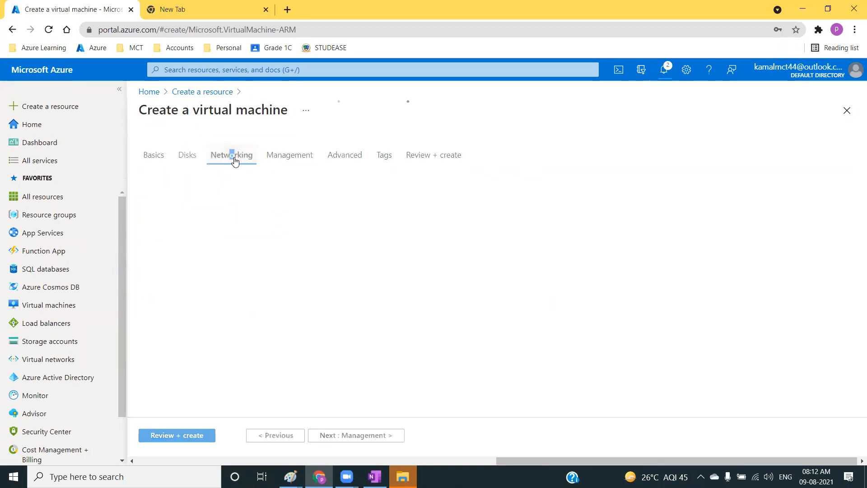
left_click(271, 186)
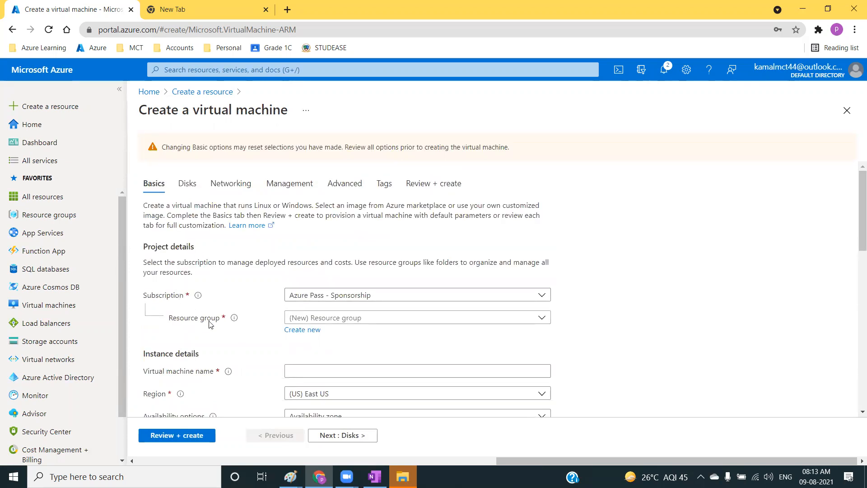
Assign the virtual machine to the Azure Pass - Sponsorship subscription and the existing webvmrg resource group.
scroll(174, 301, "down", 1)
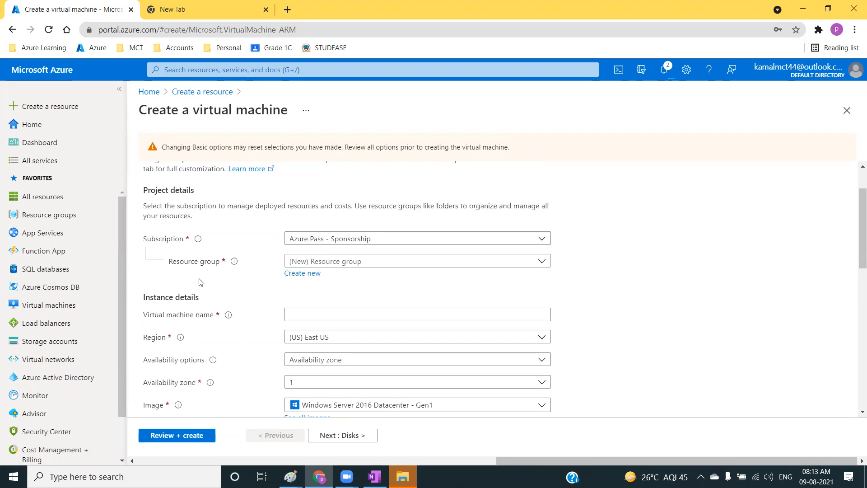
left_click(338, 241)
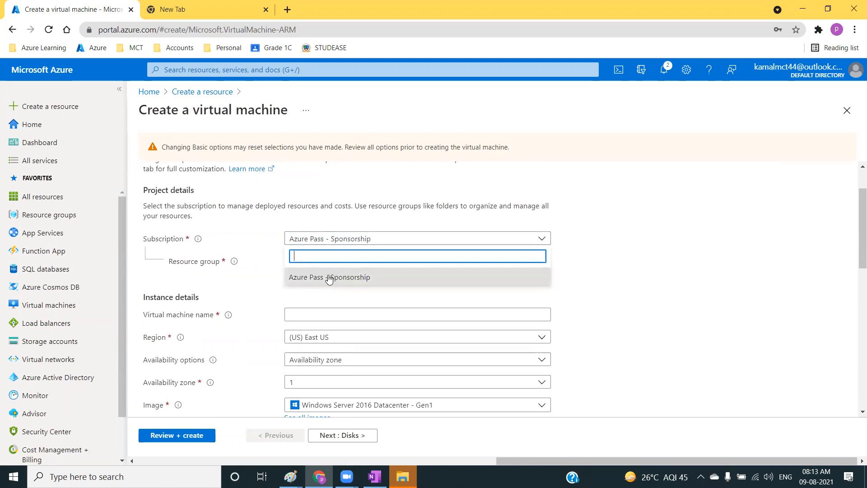
left_click(332, 277)
left_click(341, 262)
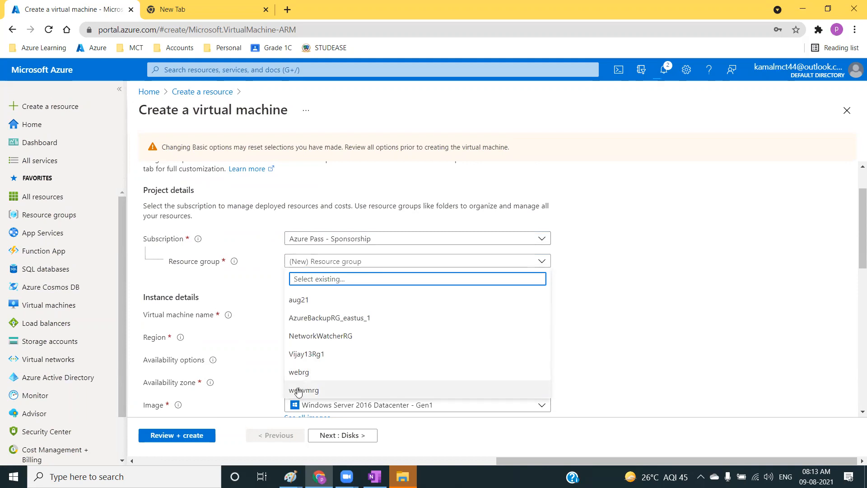
left_click(318, 391)
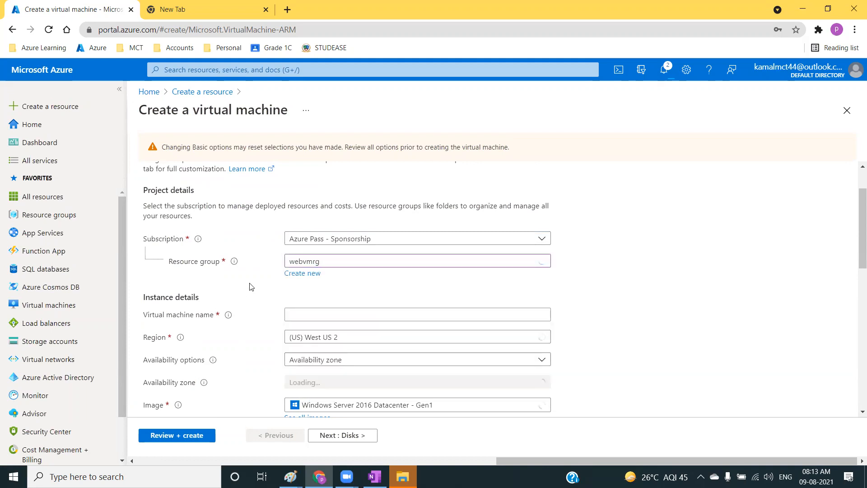
left_click(302, 274)
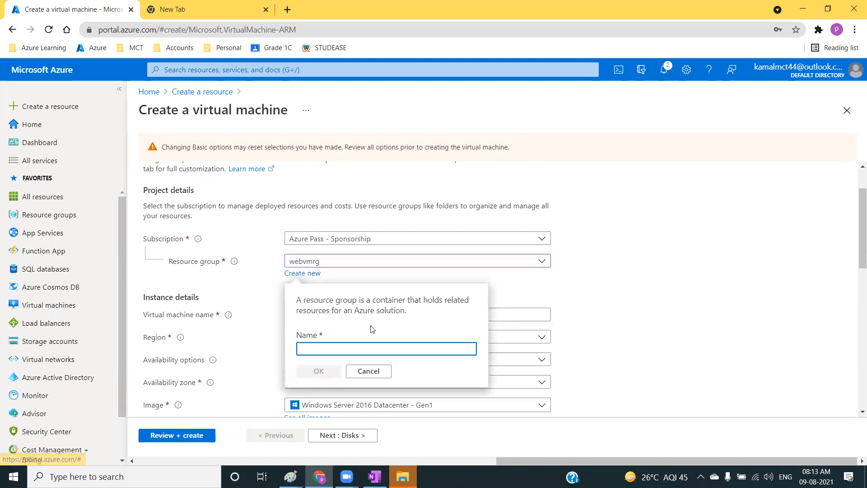
left_click(364, 372)
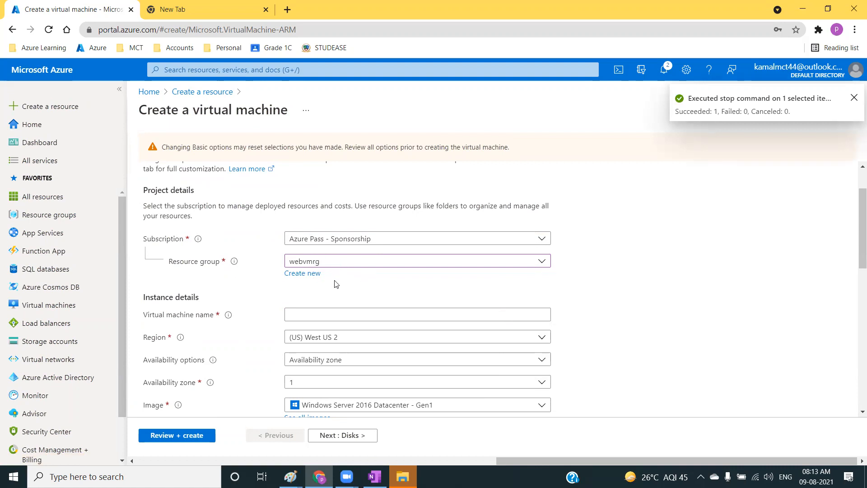
Name the new virtual machine webvm1.
scroll(342, 290, "down", 3)
left_click(300, 202)
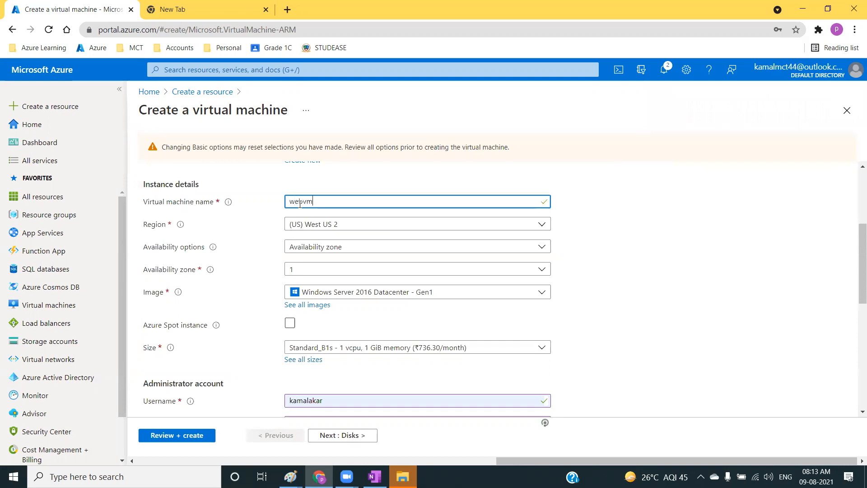
left_click(156, 215)
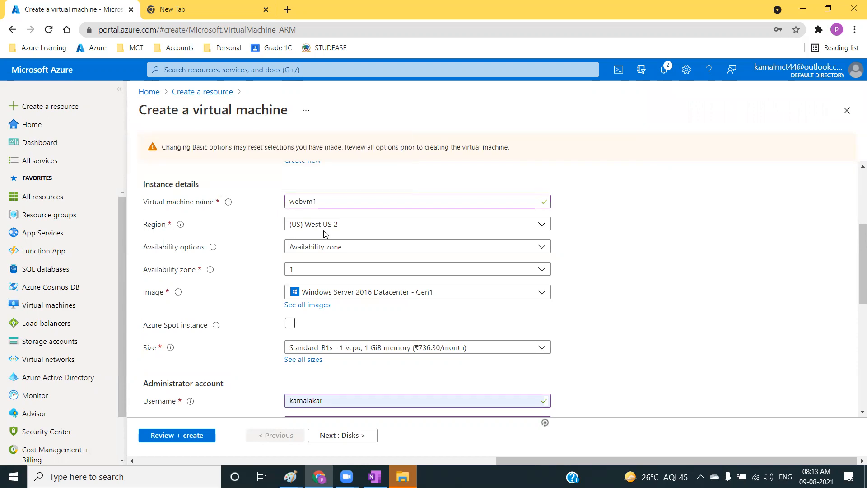
Set the availability option of webvm1 to Availability set and check which existing sets can be chosen.
scroll(328, 231, "up", 1)
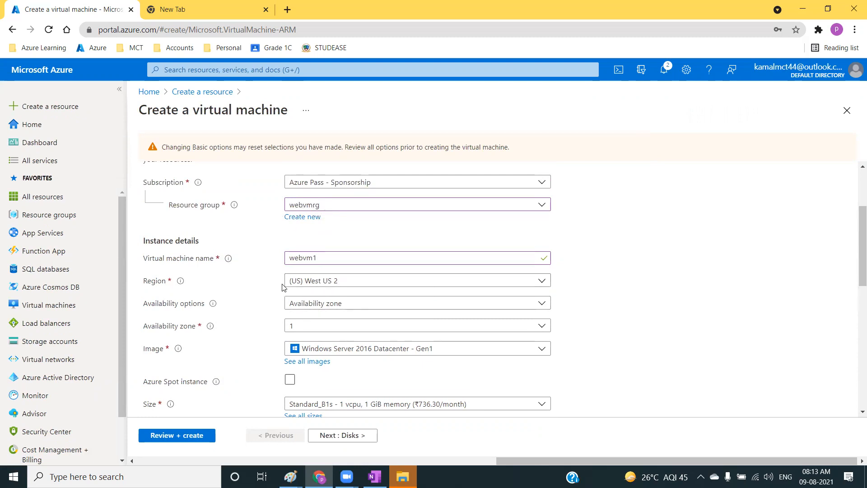
scroll(257, 296, "down", 2)
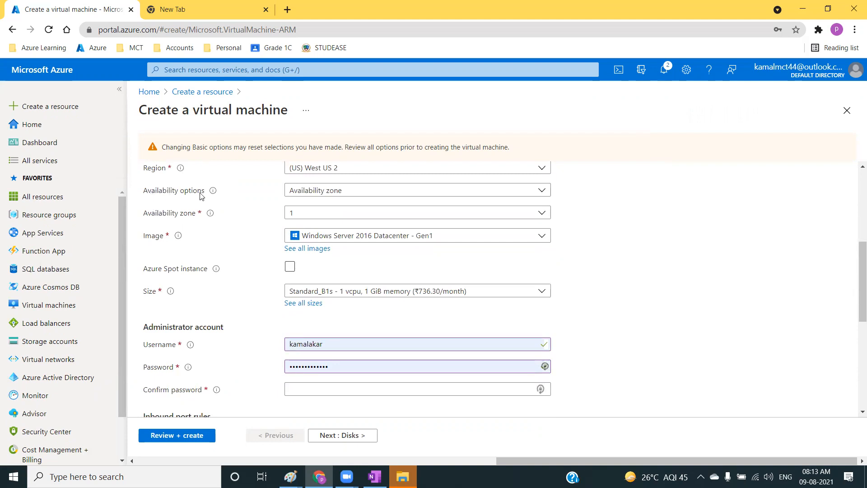
left_click(323, 196)
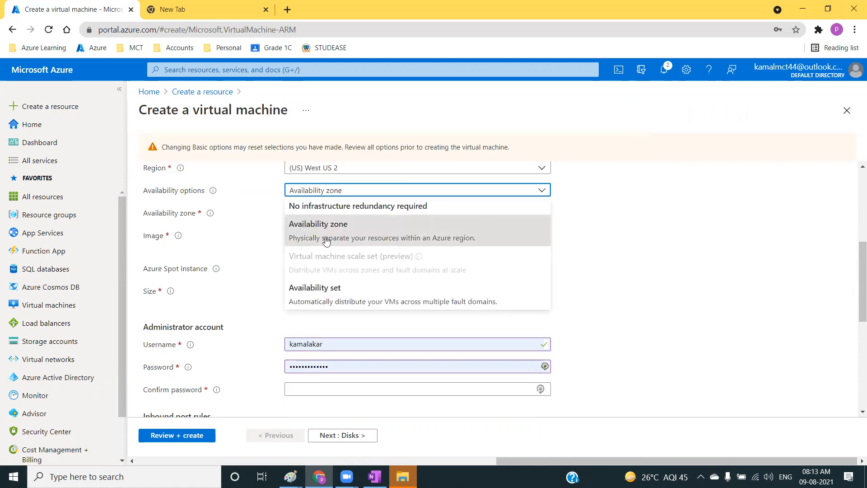
left_click(309, 293)
left_click(374, 216)
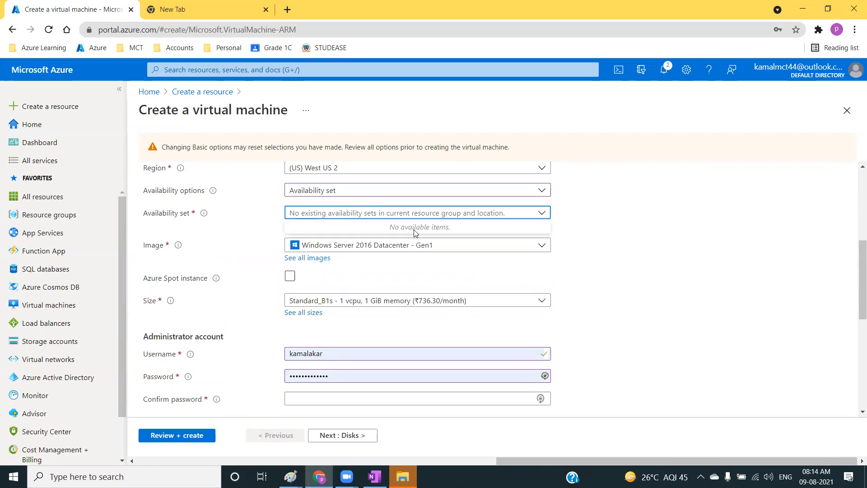
scroll(613, 230, "up", 1)
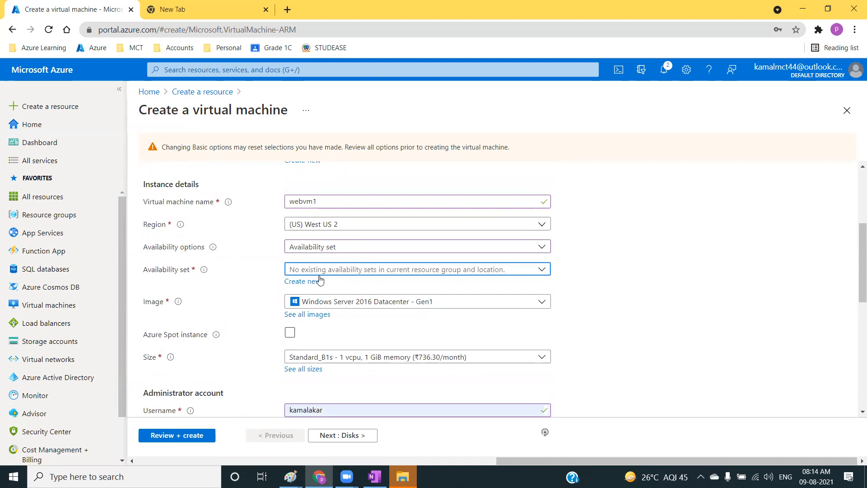
left_click(383, 269)
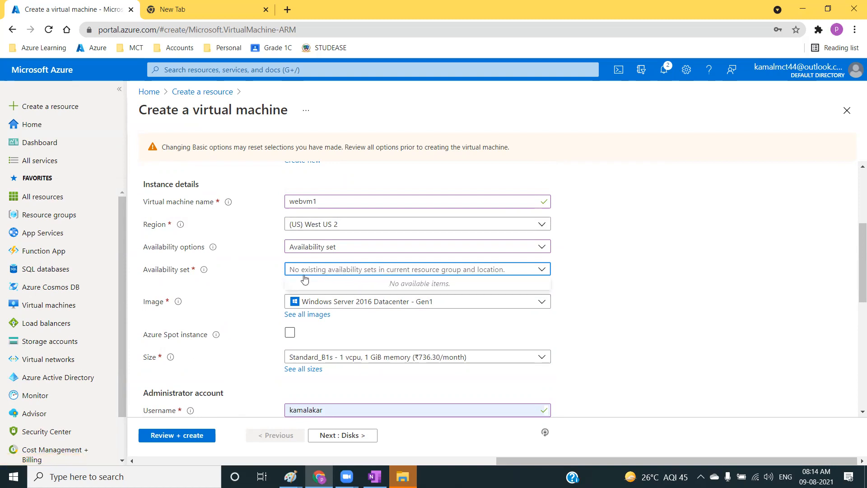
left_click(246, 278)
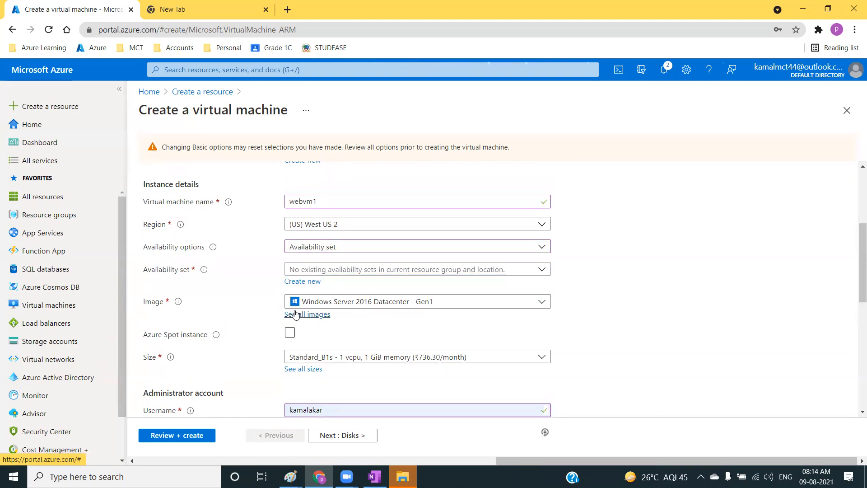
Start a new availability set for the virtual machine and name it webavset.
scroll(323, 309, "up", 2)
scroll(325, 309, "down", 4)
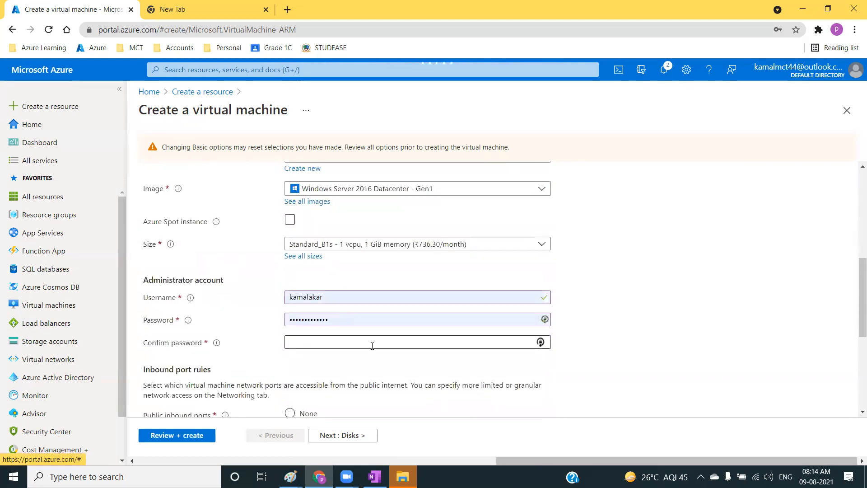
scroll(316, 332, "up", 6)
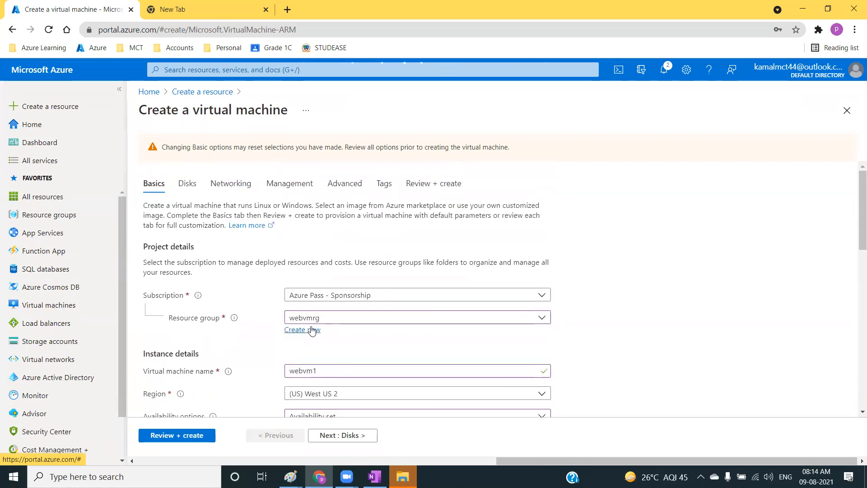
scroll(312, 331, "down", 4)
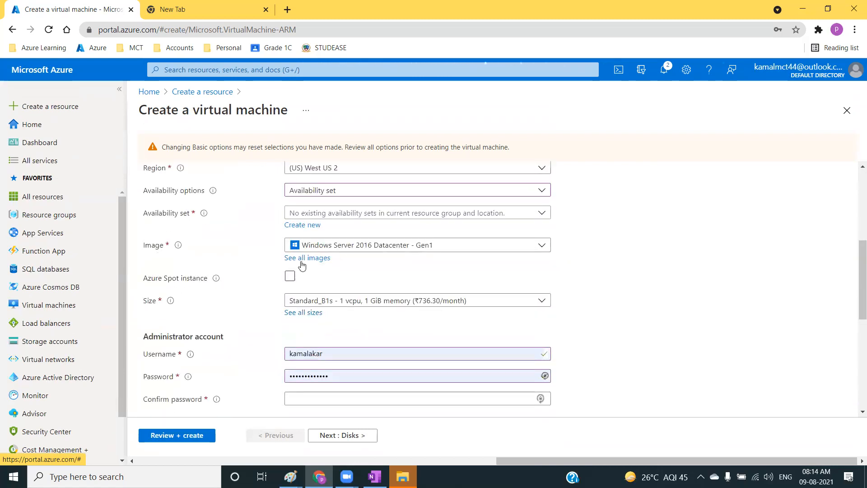
left_click(302, 225)
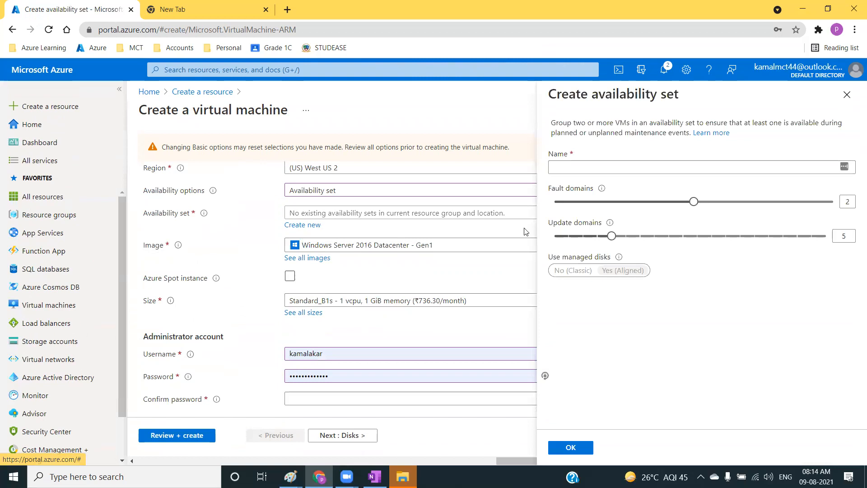
left_click(584, 168)
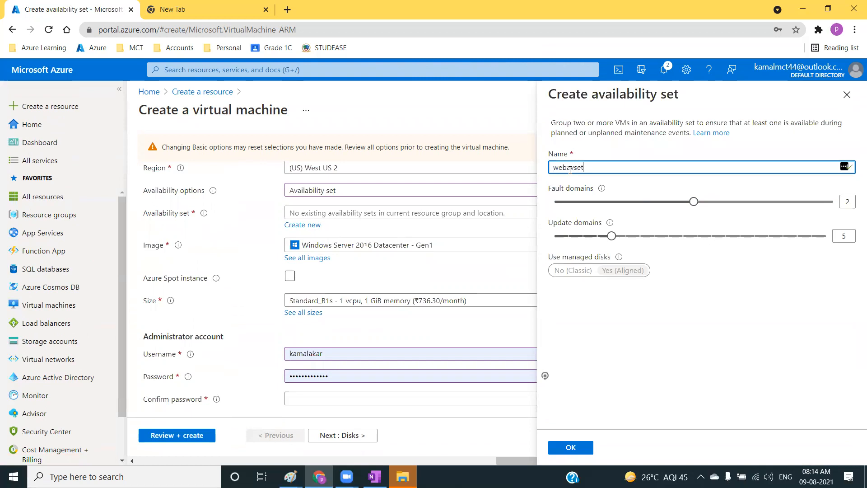
left_click_drag(584, 168, 552, 167)
left_click(555, 191)
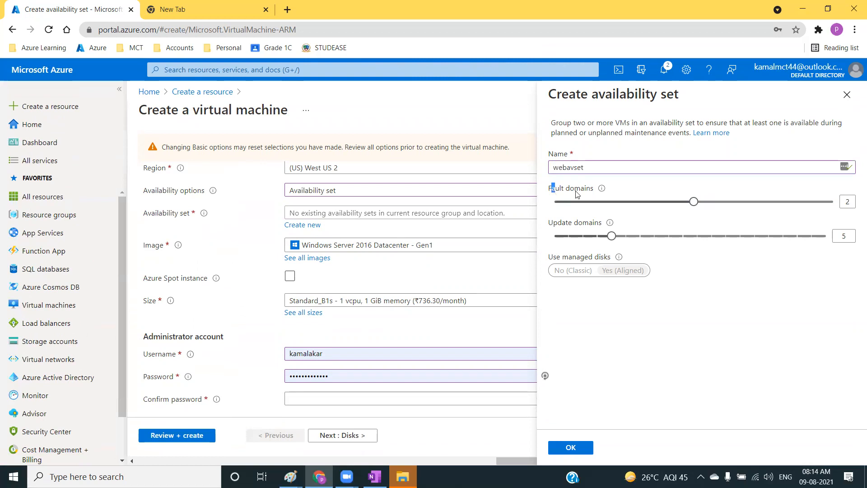
Try 3 fault domains and 20 update domains for webavset, and return them to 2 and 5.
left_click_drag(694, 202, 835, 206)
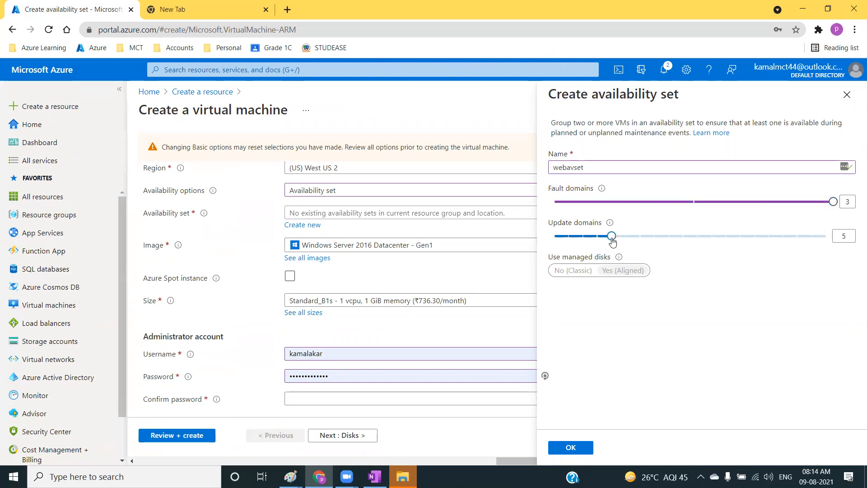
left_click_drag(612, 238, 826, 237)
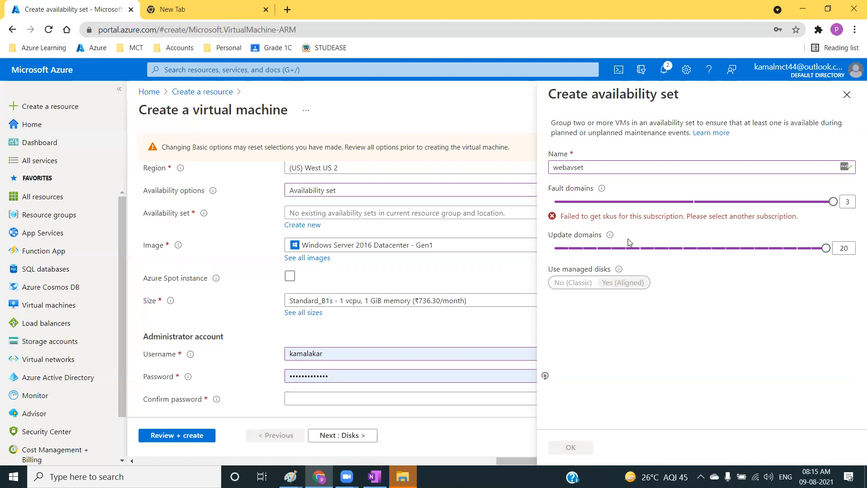
left_click(693, 202)
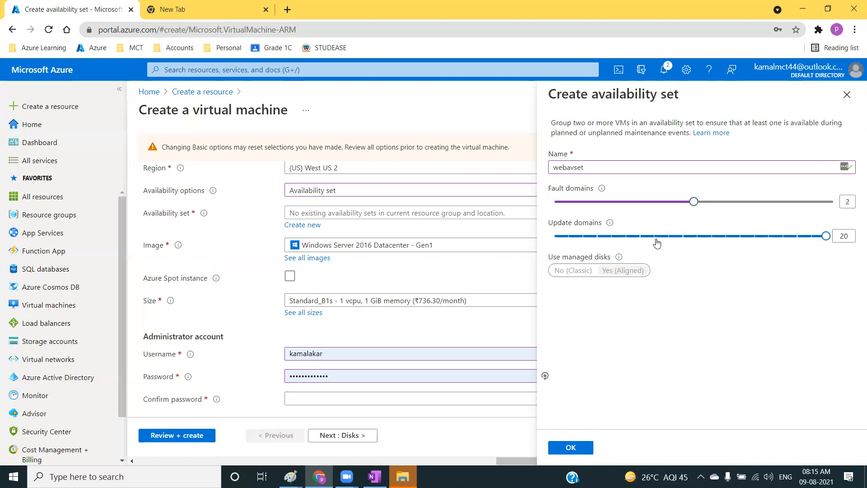
left_click(640, 238)
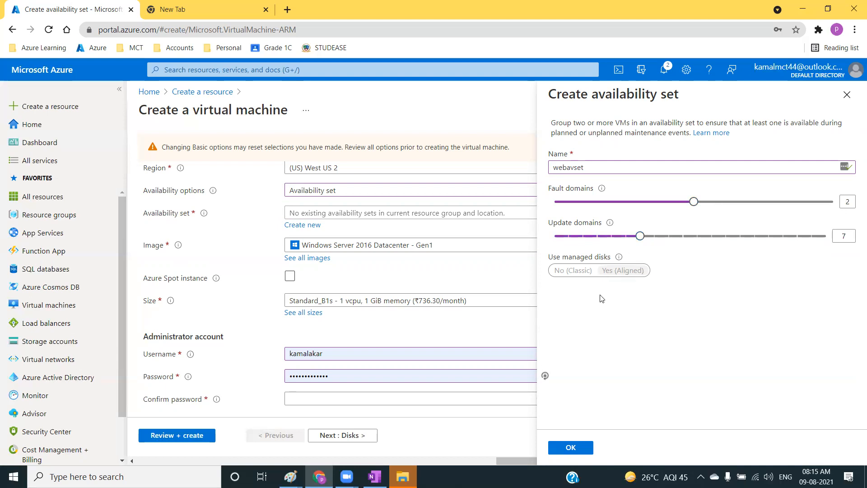
left_click(612, 237)
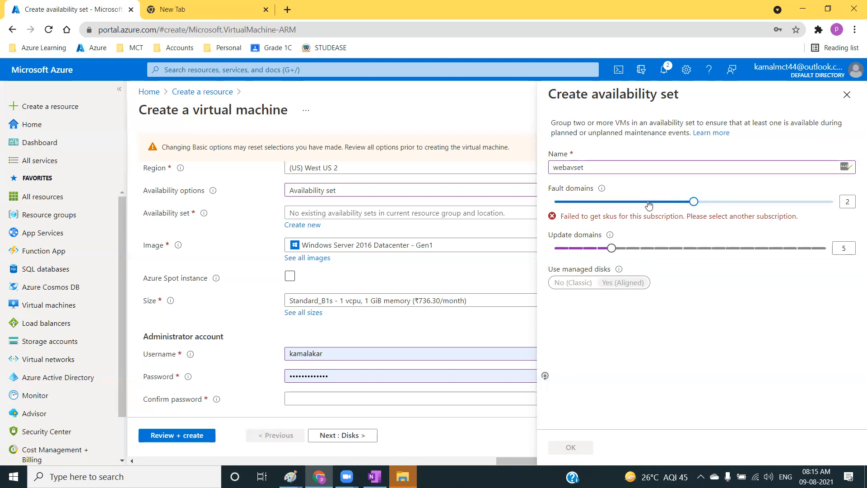
Discard the unsaved availability set and reload the virtual machine creation form.
left_click(847, 95)
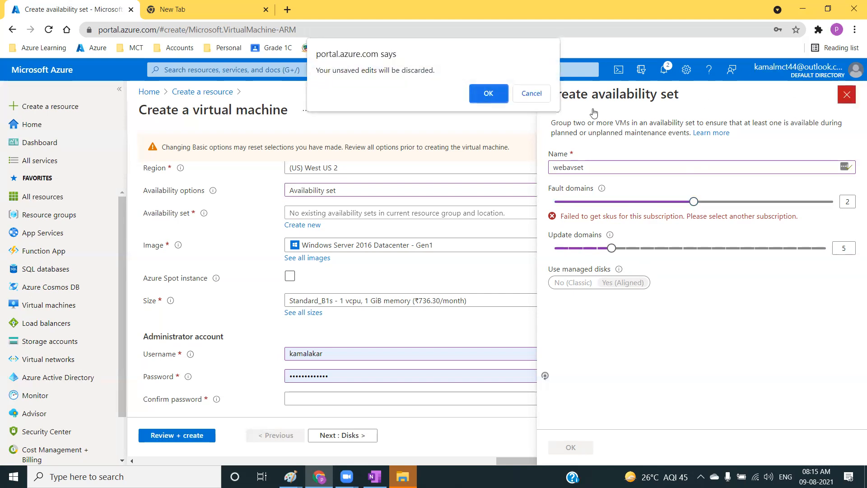
left_click(488, 95)
left_click(48, 29)
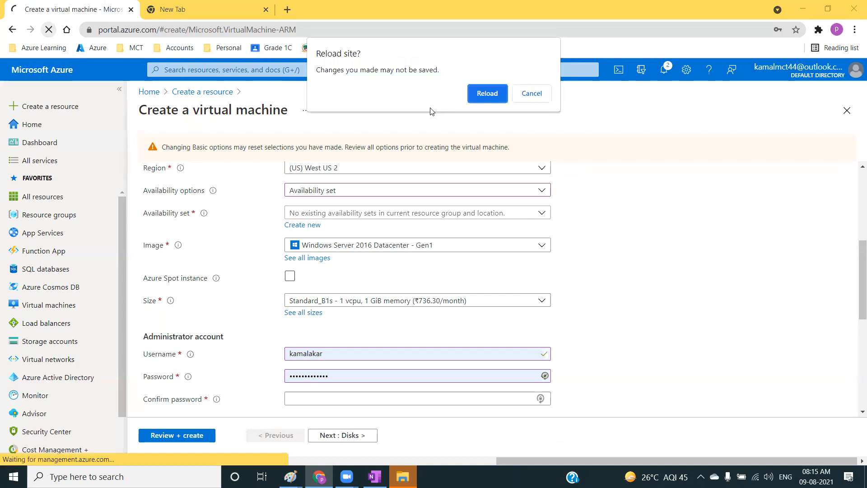
left_click(491, 96)
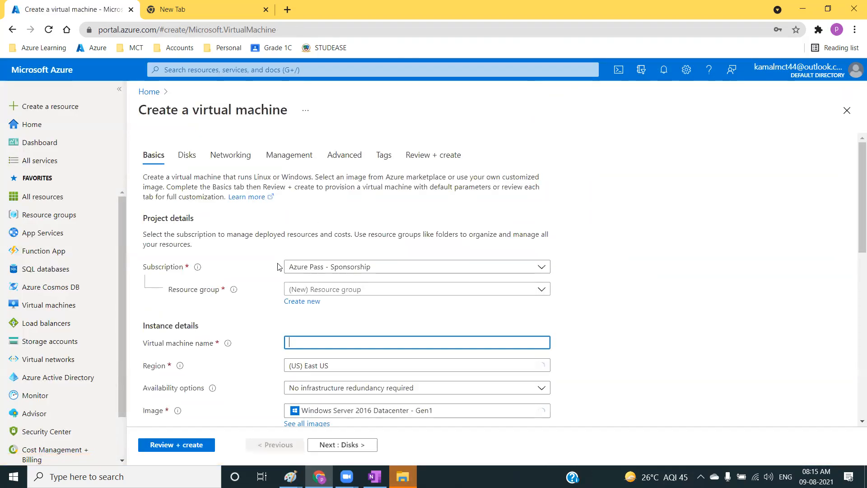
Assign the virtual machine to the existing webvmrg resource group and the (US) East US 2 region.
left_click(370, 289)
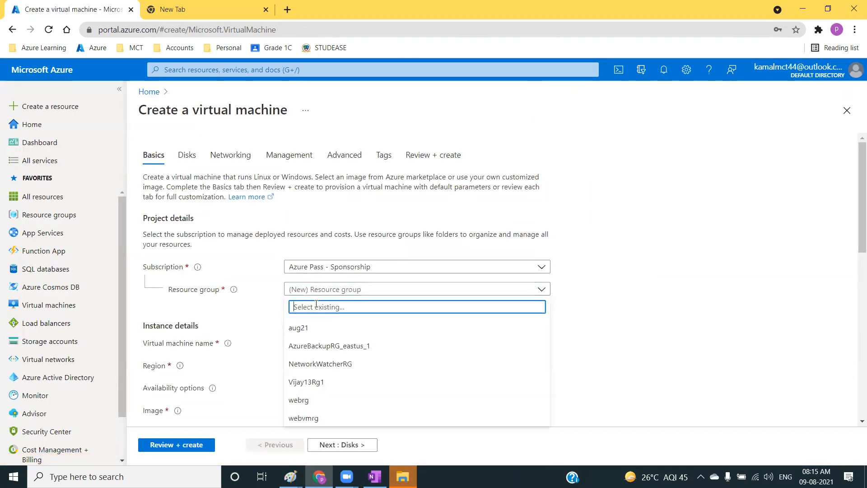
left_click(313, 416)
scroll(319, 316, "down", 3)
left_click(335, 251)
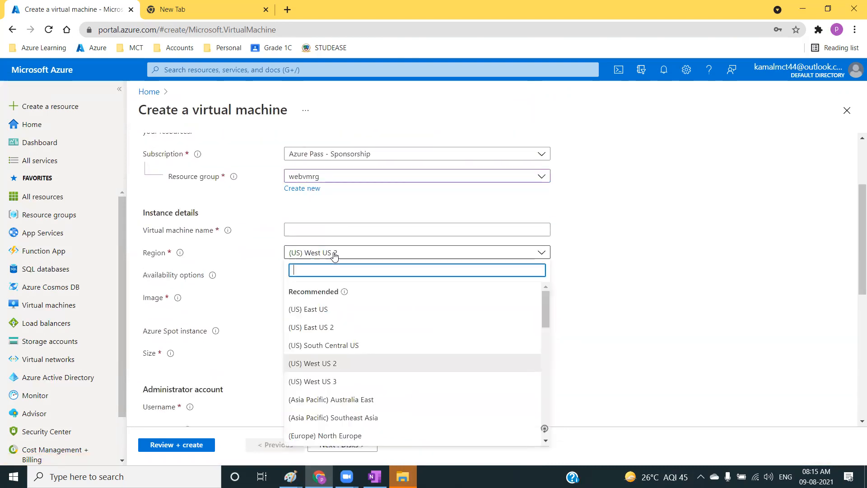
left_click(334, 327)
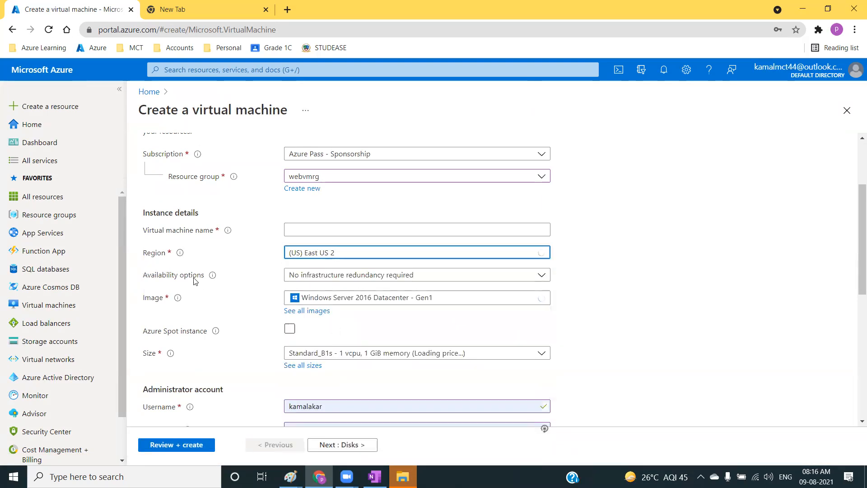
Choose Availability set as the redundancy option for the East US 2 virtual machine and collapse the portal's navigation menu.
left_click(327, 276)
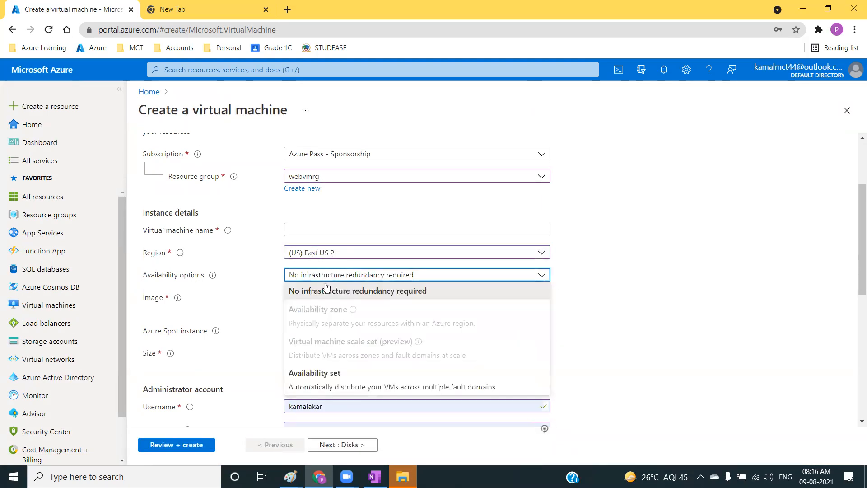
left_click(310, 383)
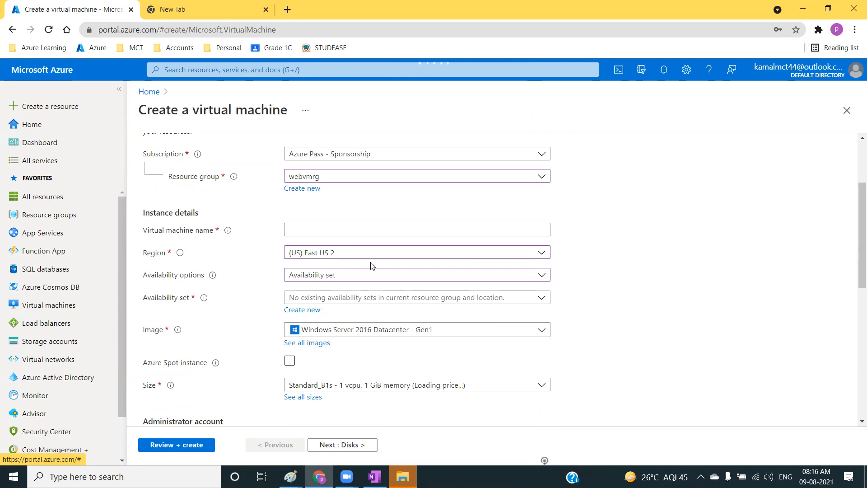
left_click(120, 89)
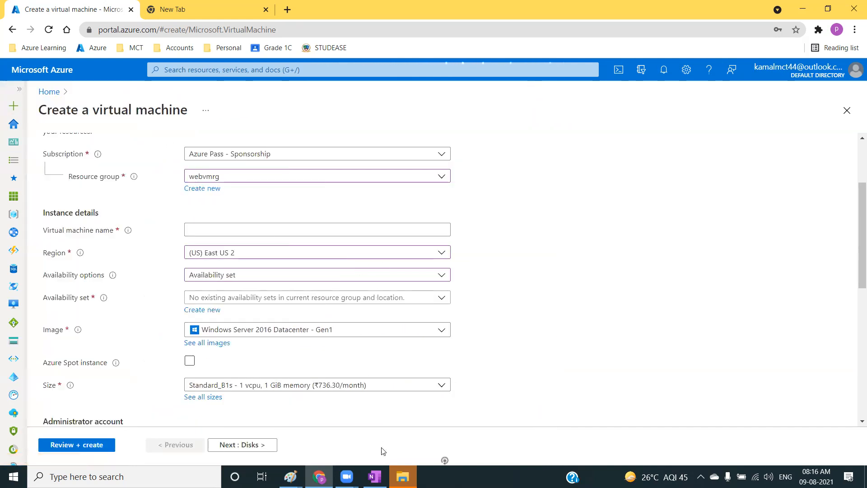
mouse_move(402, 476)
left_click(454, 396)
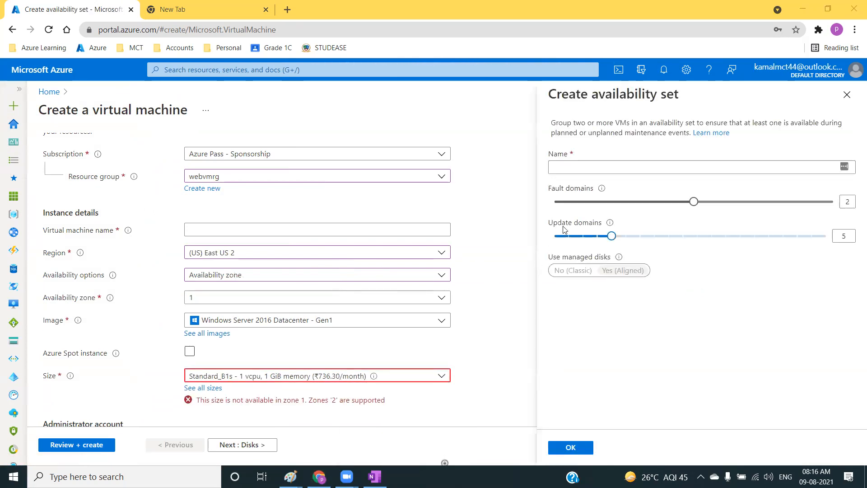
Try to create an availability set named webavset with the default fault and update domains.
left_click(585, 168)
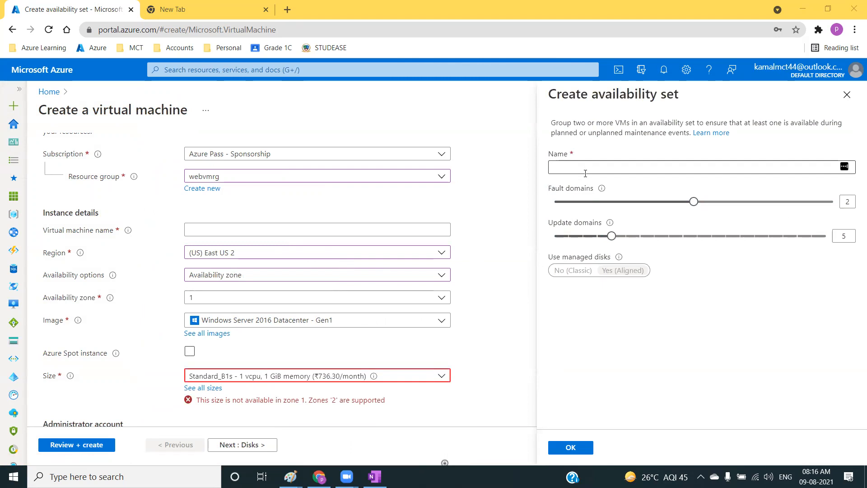
left_click(582, 168)
left_click(289, 378)
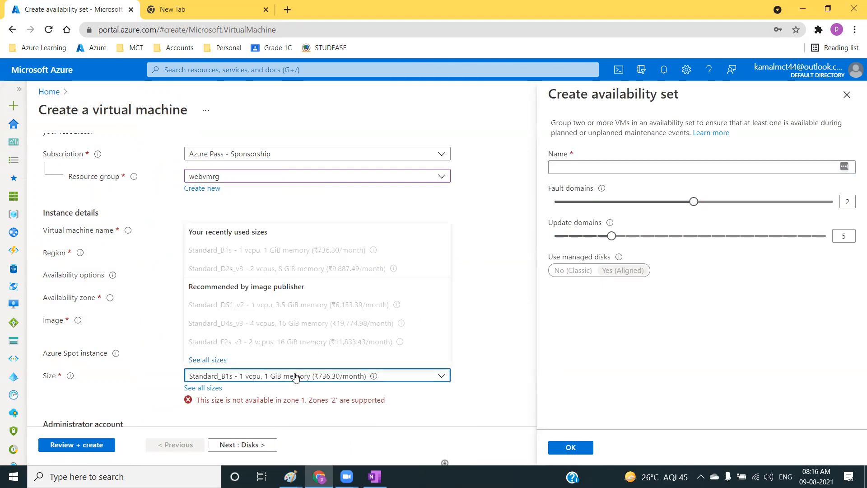
left_click(577, 166)
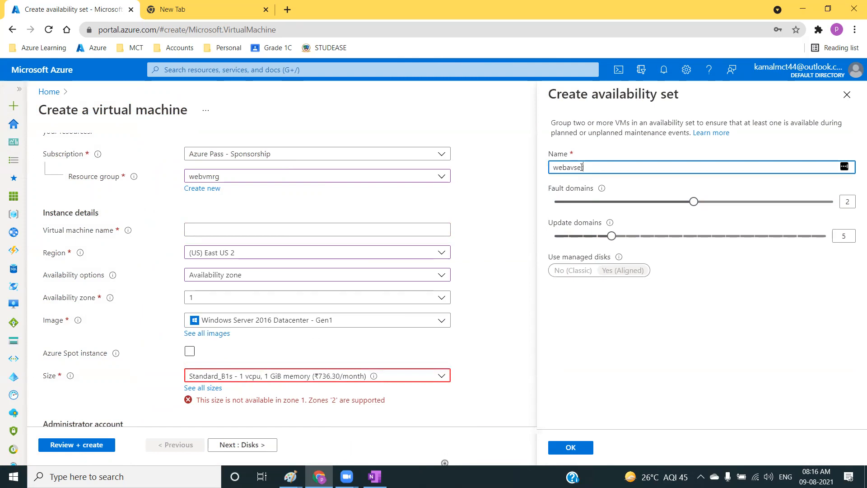
left_click(560, 365)
left_click(570, 448)
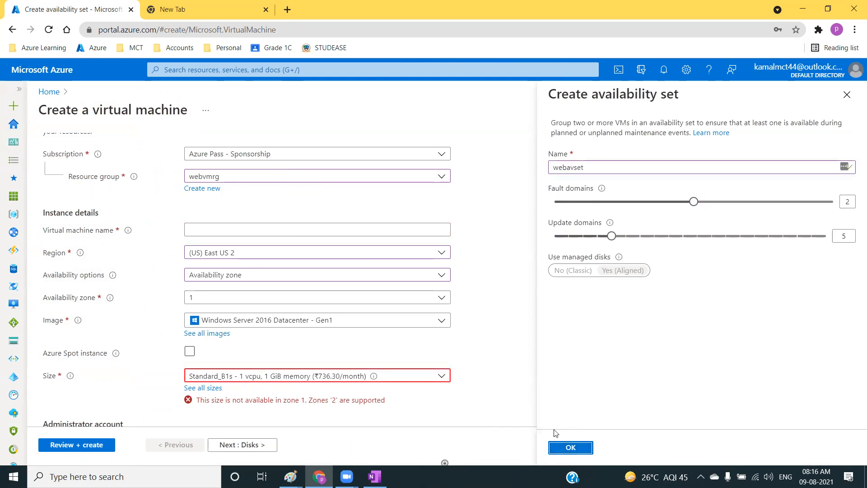
left_click(567, 451)
left_click(572, 448)
Discard the unsaved availability set and virtual machine form, and return to the portal home page.
left_click(350, 380)
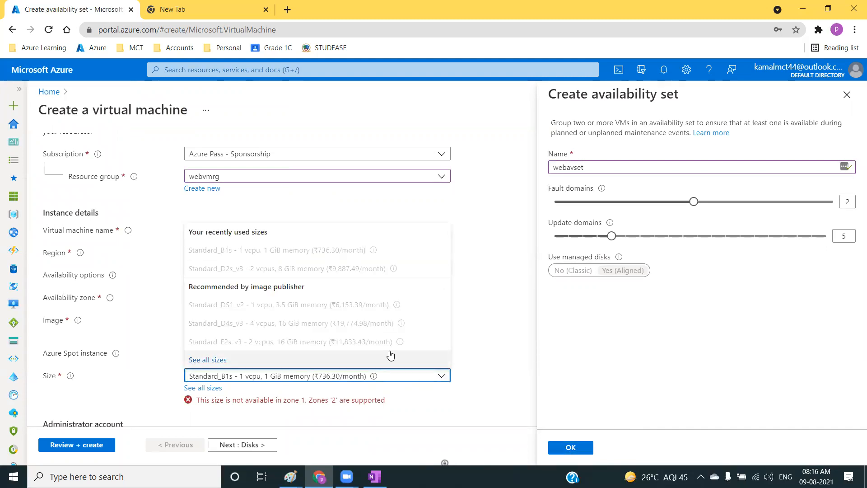
left_click(851, 95)
left_click(488, 93)
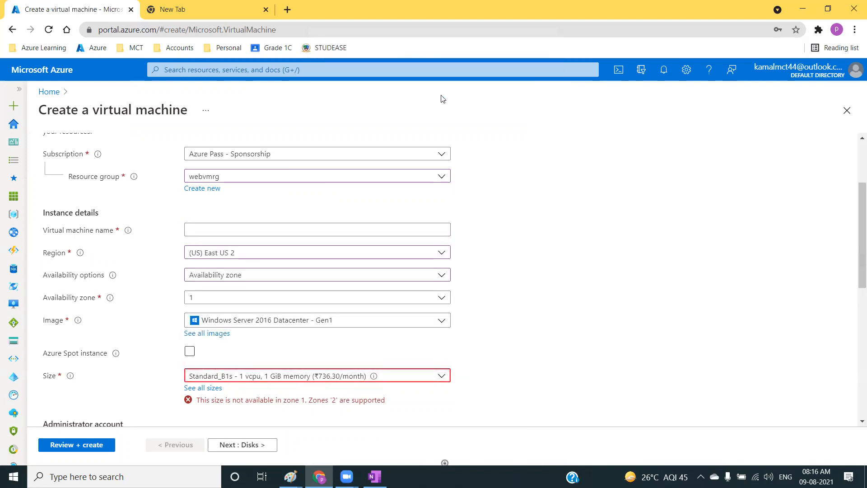
left_click(44, 73)
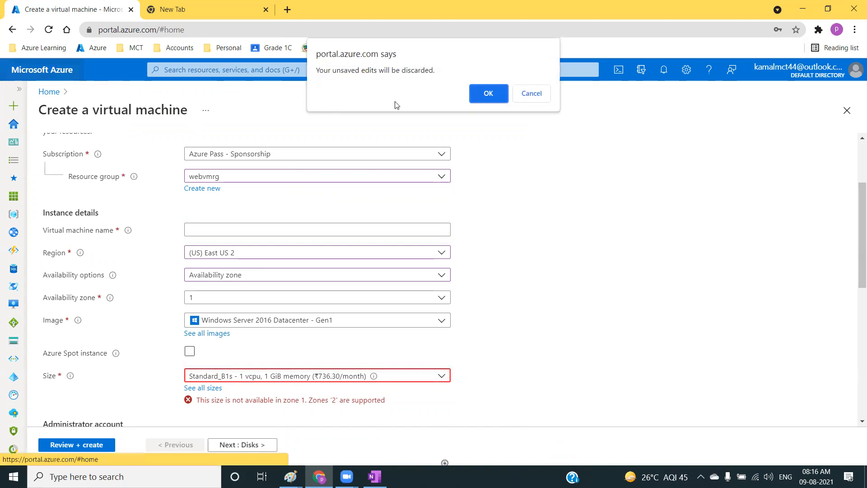
left_click(487, 93)
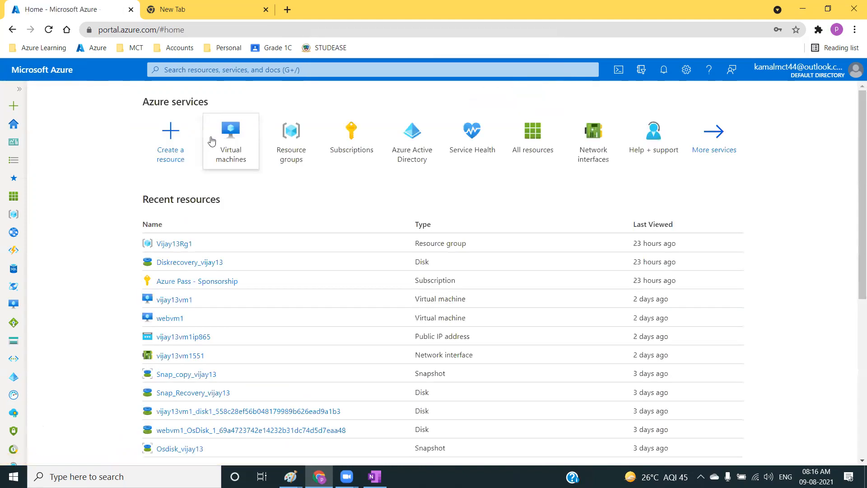
Try to delete all five virtual machines in the virtual machines list, confirming with yes.
left_click(228, 165)
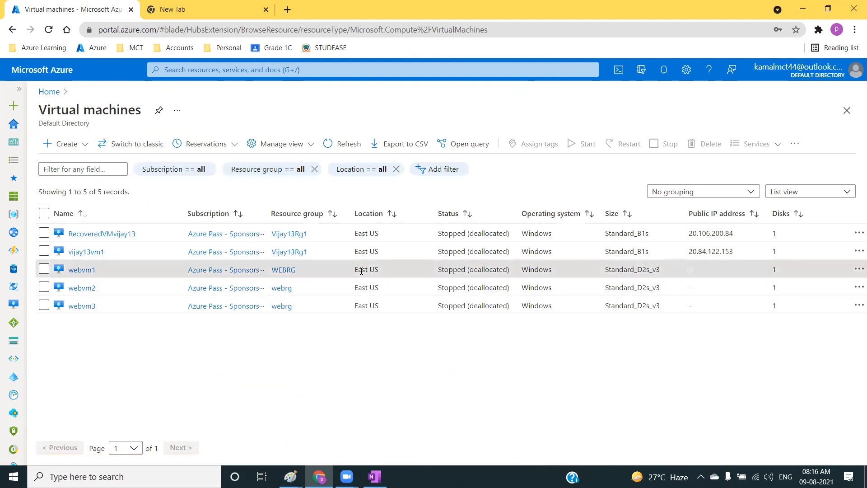
left_click(44, 214)
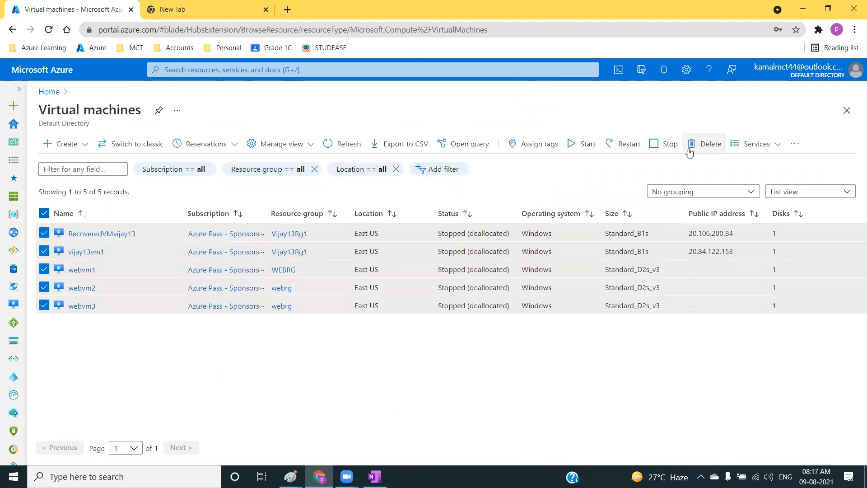
left_click(704, 143)
type("yes")
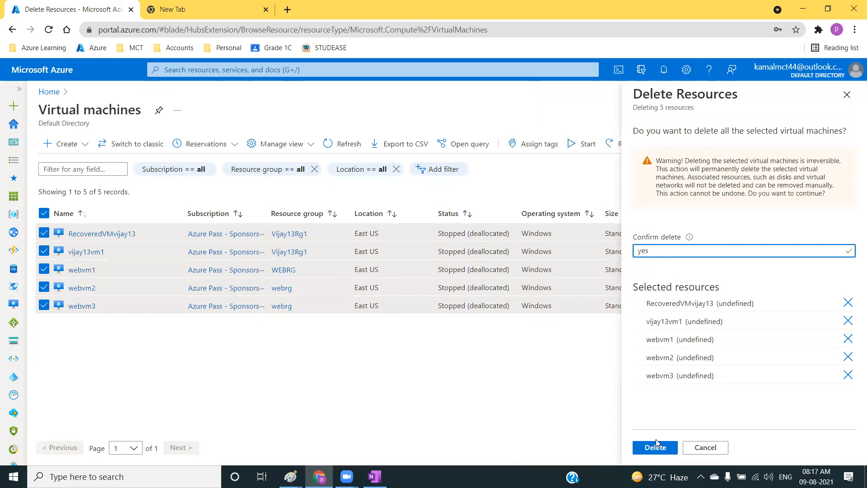
left_click(655, 447)
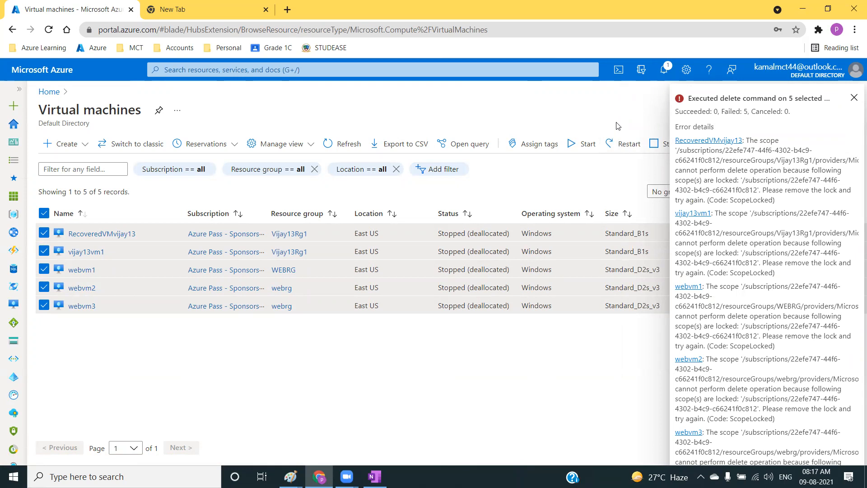
left_click(854, 98)
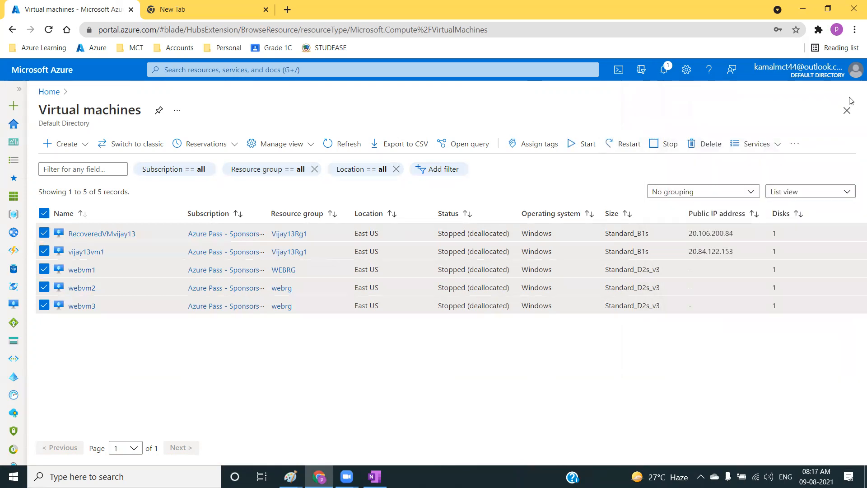
Open the Azure Pass - Sponsorship subscription from the subscriptions list.
left_click(224, 233)
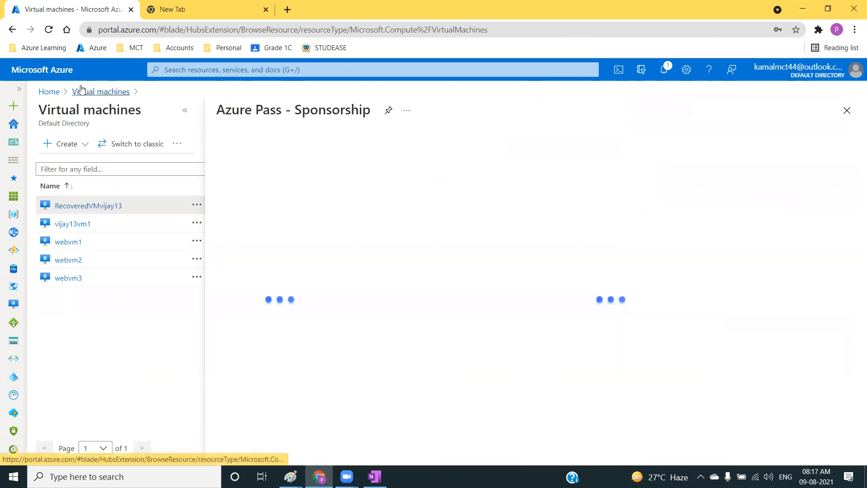
left_click(47, 74)
left_click(346, 144)
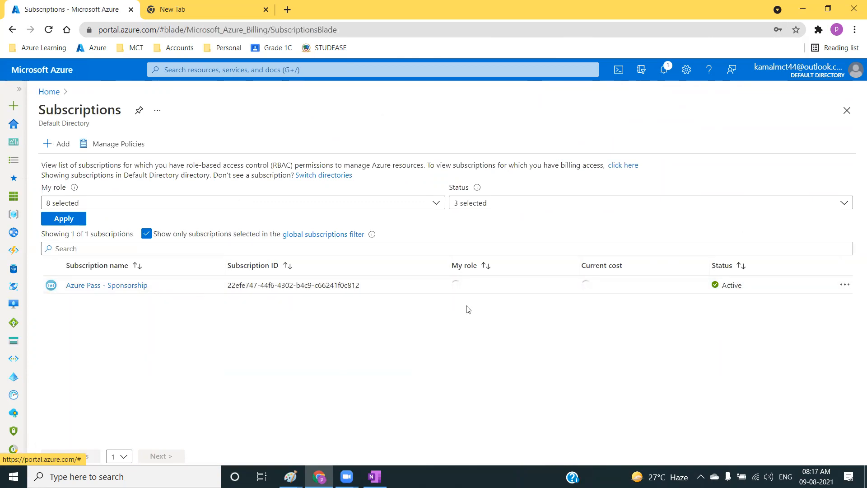
left_click(107, 285)
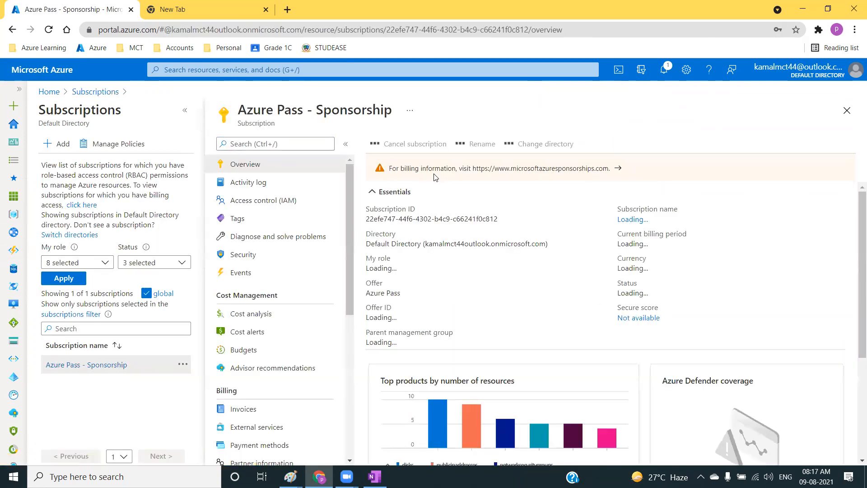
Sign in to the Azure Sponsorships site and check the subscription's used and remaining credit.
left_click(436, 174)
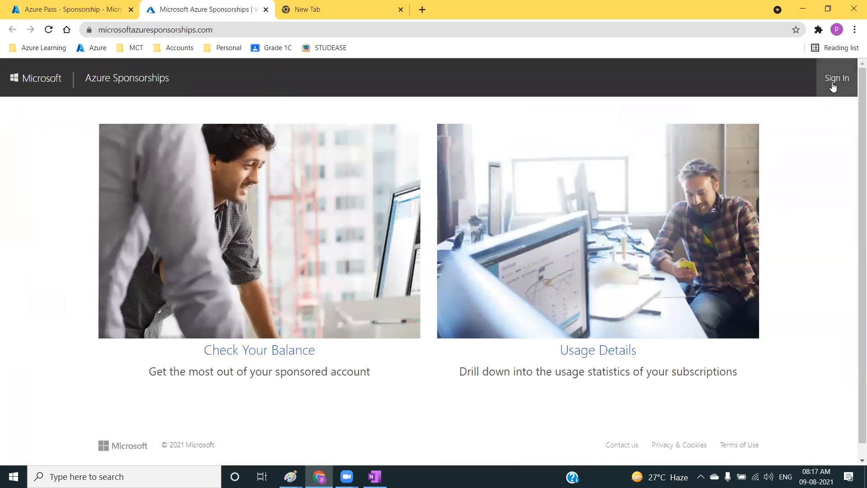
left_click(836, 86)
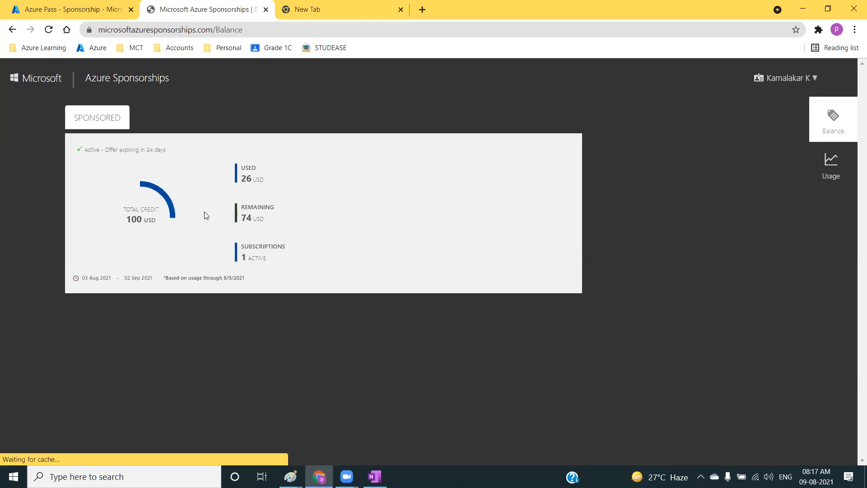
left_click_drag(244, 179, 266, 222)
left_click(266, 222)
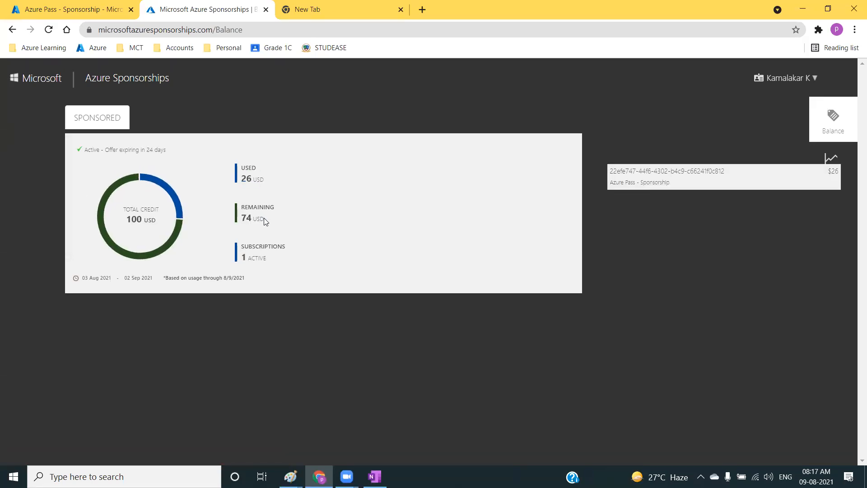
Go back to the subscription in the Azure portal and delete its resource lock named dnd.
left_click(96, 13)
scroll(271, 348, "down", 6)
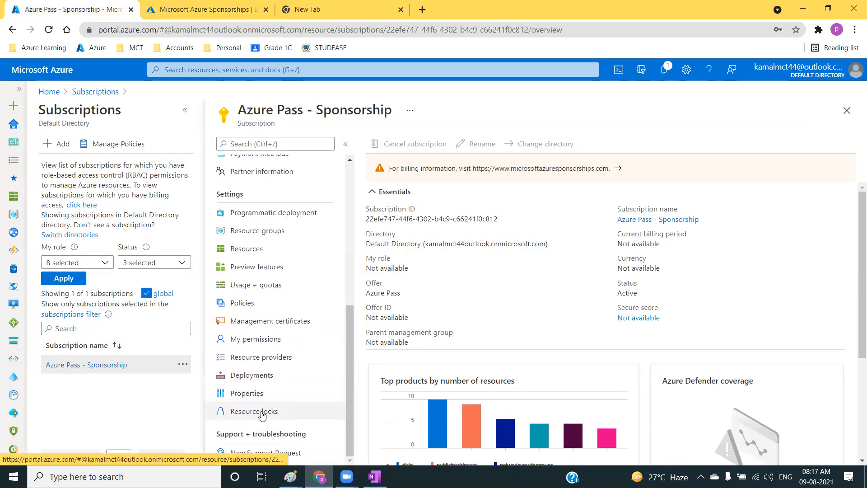
left_click(259, 413)
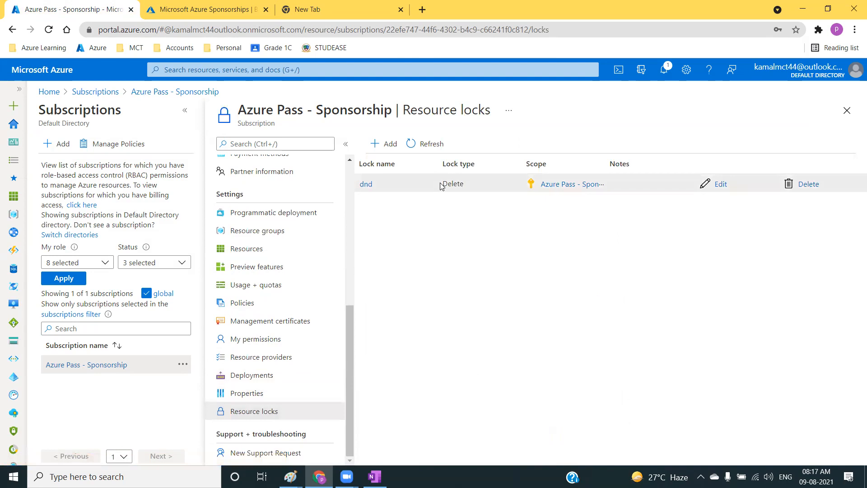
left_click(803, 188)
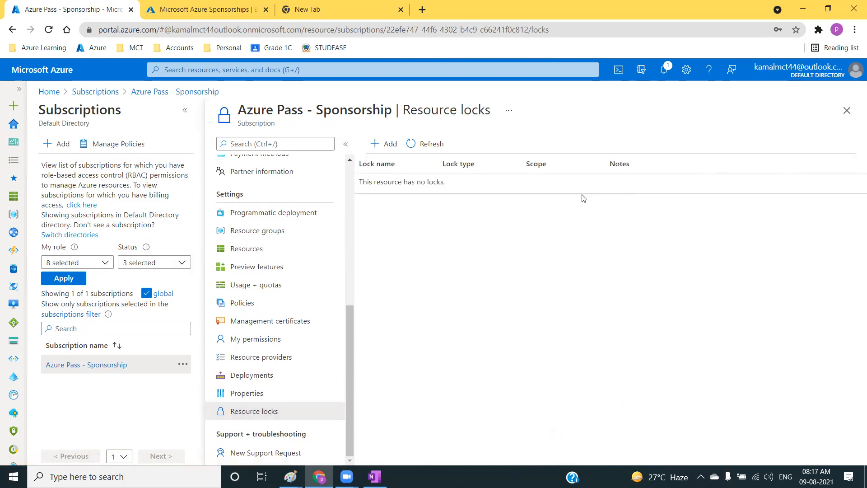
Return to the virtual machines list and submit the deletion of all five machines again, confirming with yes.
left_click(58, 73)
left_click(291, 136)
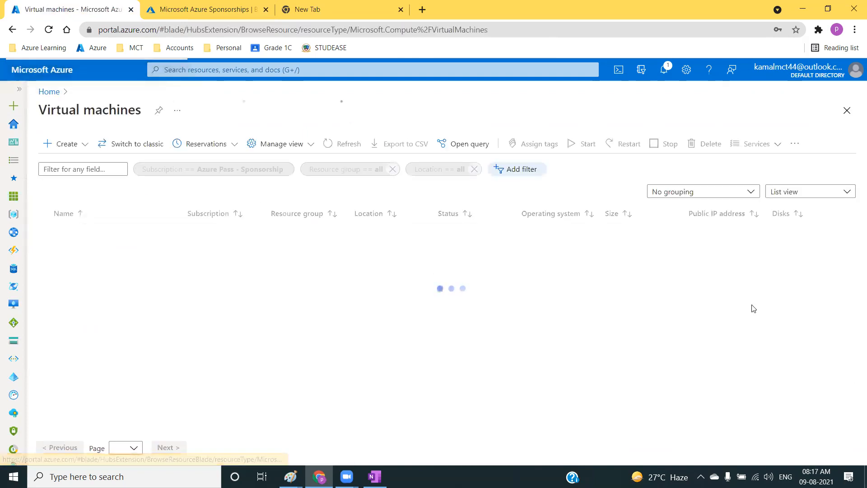
left_click(44, 213)
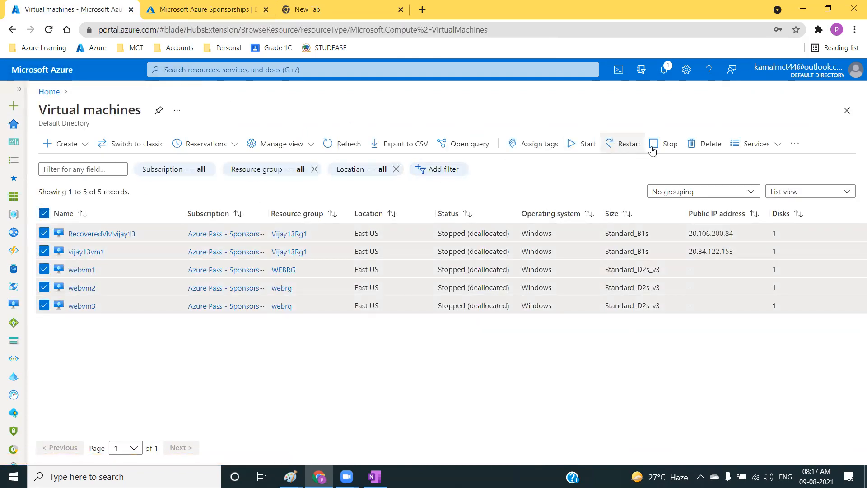
left_click(704, 145)
type("yes")
left_click(655, 448)
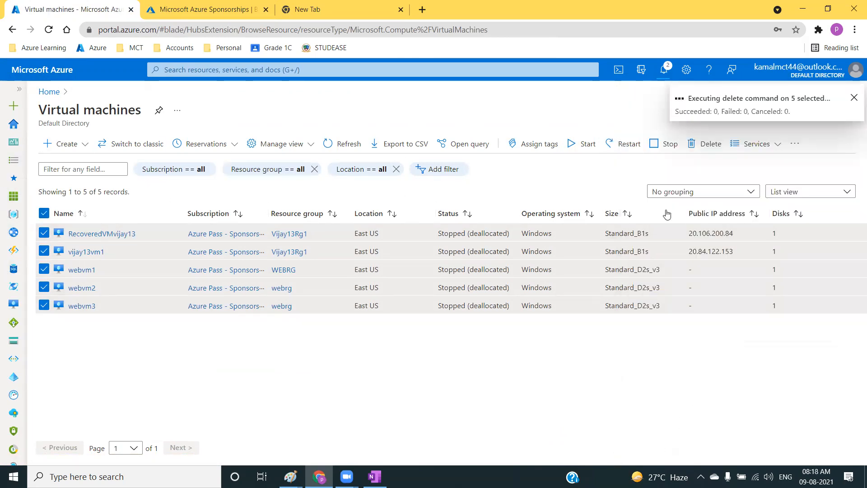
Examine the latest delete command's notification after dismissing the earlier one and expanding the portal's navigation menu.
left_click(664, 71)
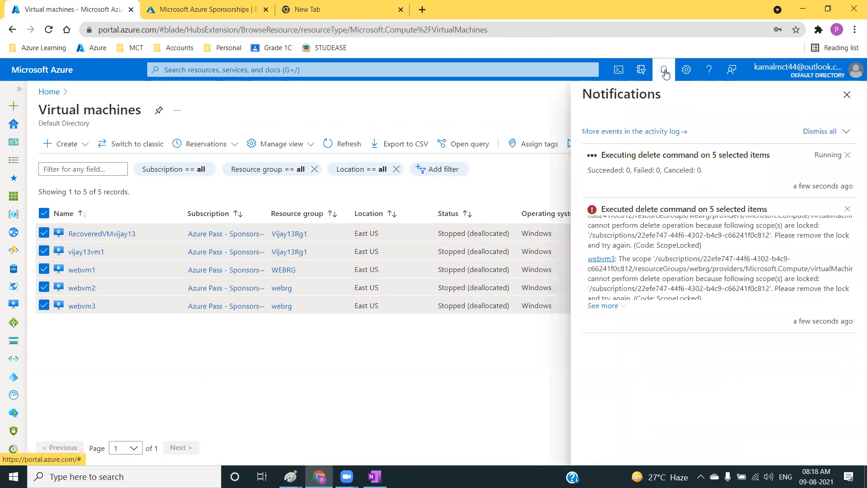
left_click(847, 209)
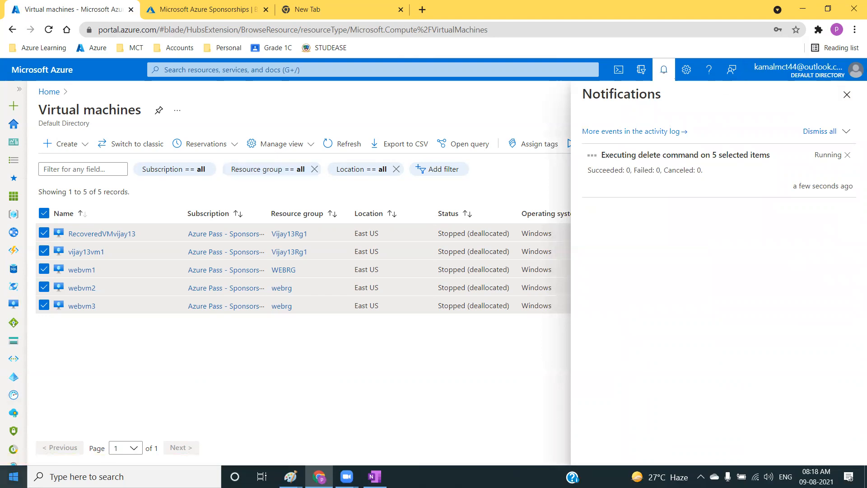
left_click(20, 93)
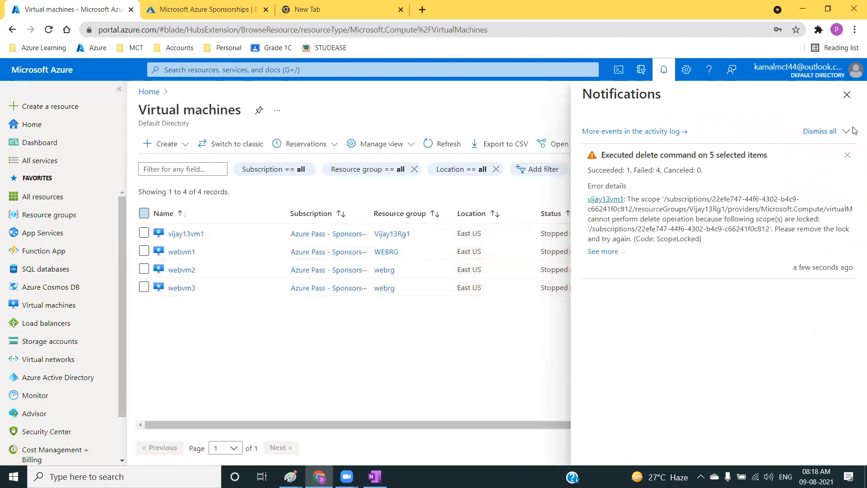
left_click_drag(626, 182, 686, 173)
left_click(672, 198)
left_click(848, 95)
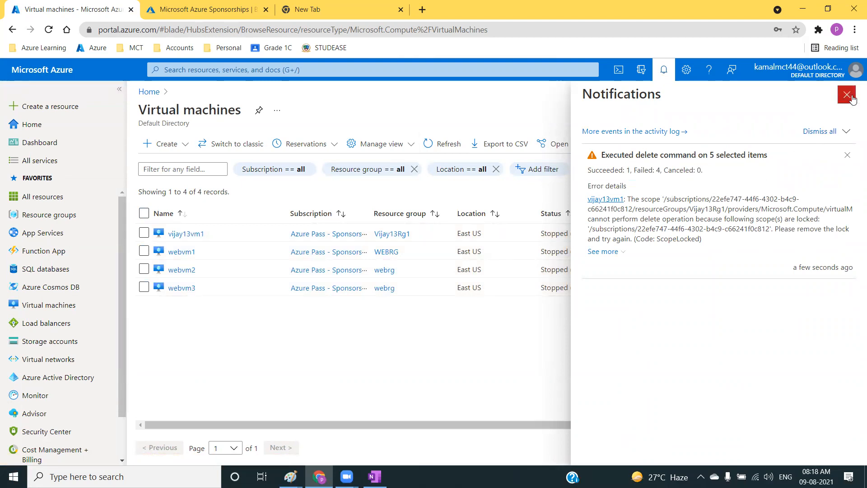
Check the WEBRG resource group for locks and return to the virtual machines list.
left_click(388, 251)
scroll(383, 396, "down", 1)
scroll(383, 396, "down", 2)
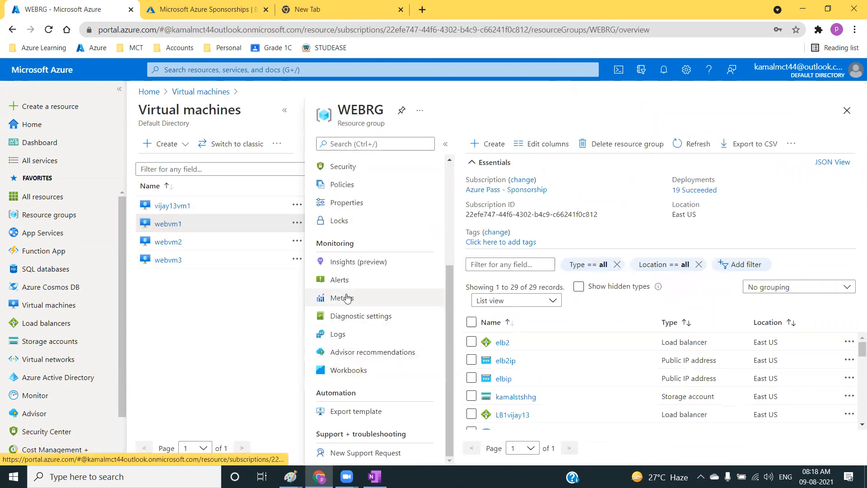
left_click(341, 220)
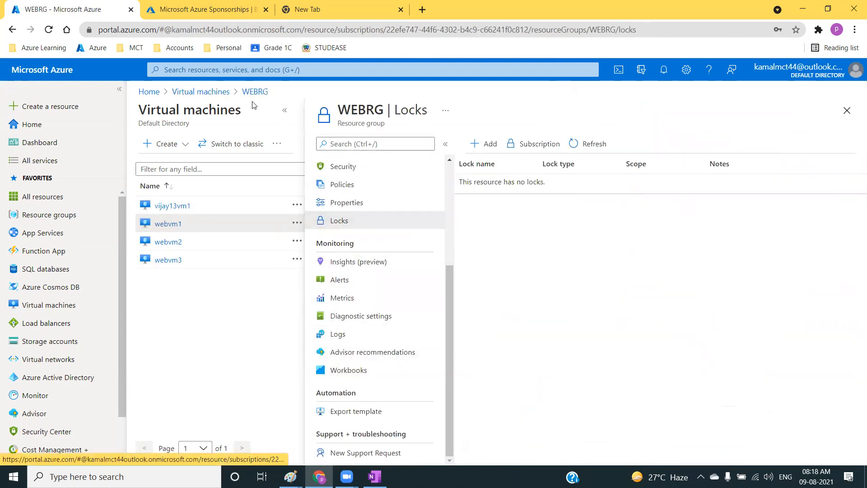
left_click(181, 92)
Refresh the virtual machines list and review the delete command's error notification.
left_click(433, 148)
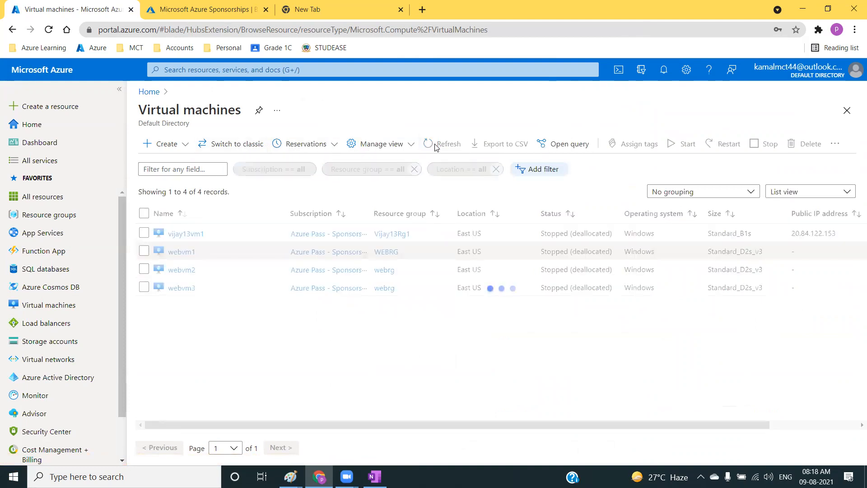
left_click(440, 143)
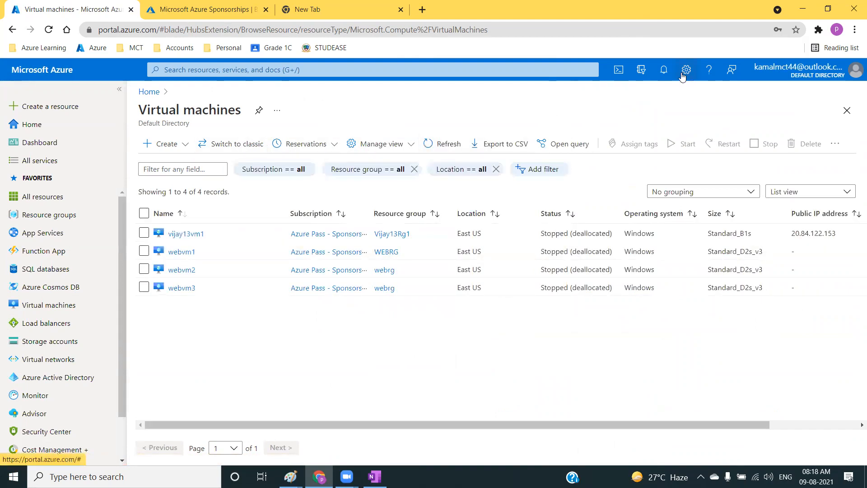
left_click(664, 72)
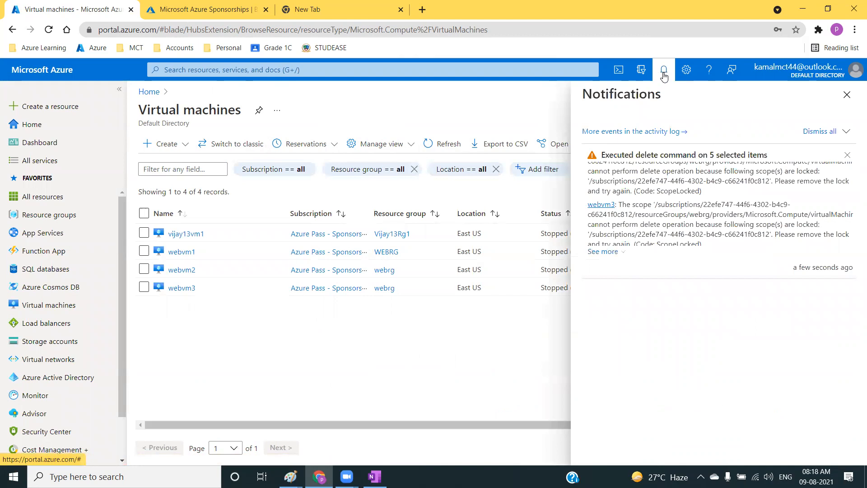
left_click(664, 72)
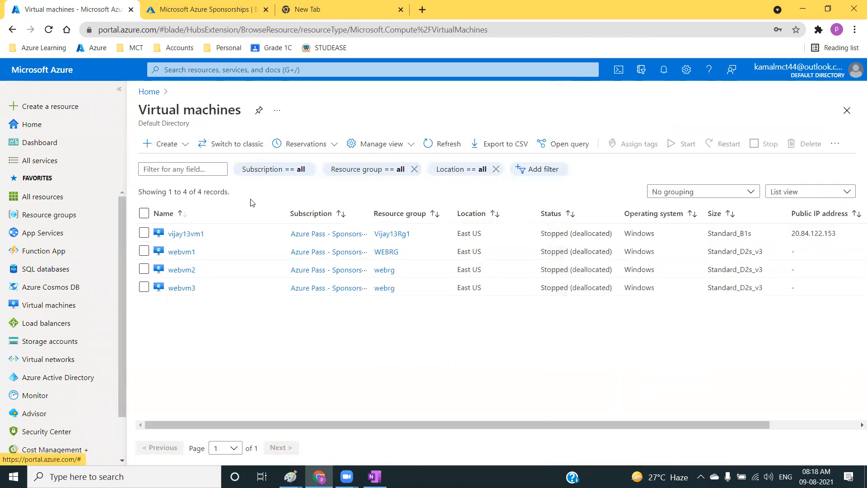
Submit the deletion of vijay13vm1, webvm1, webvm2 and webvm3, confirming with yes.
left_click(143, 213)
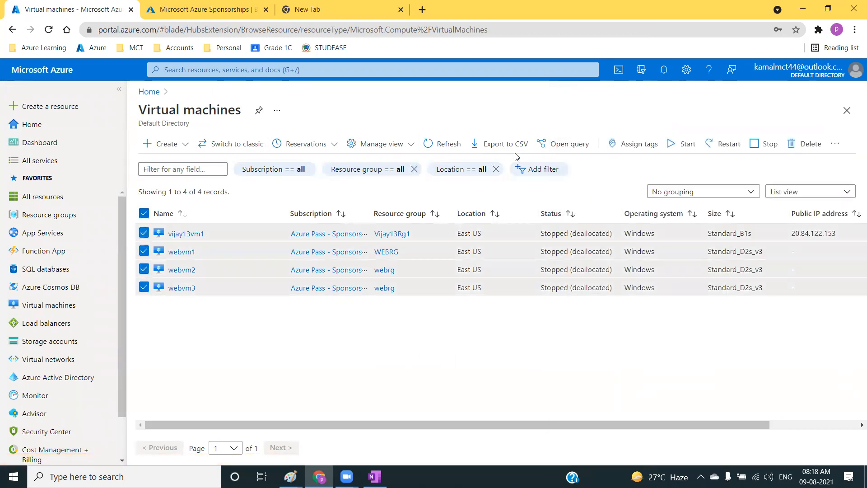
left_click(800, 145)
type("yes")
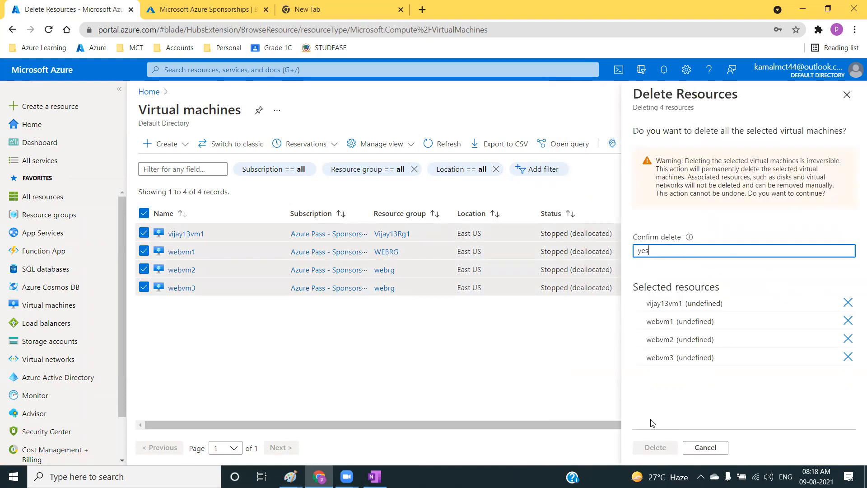
left_click(655, 447)
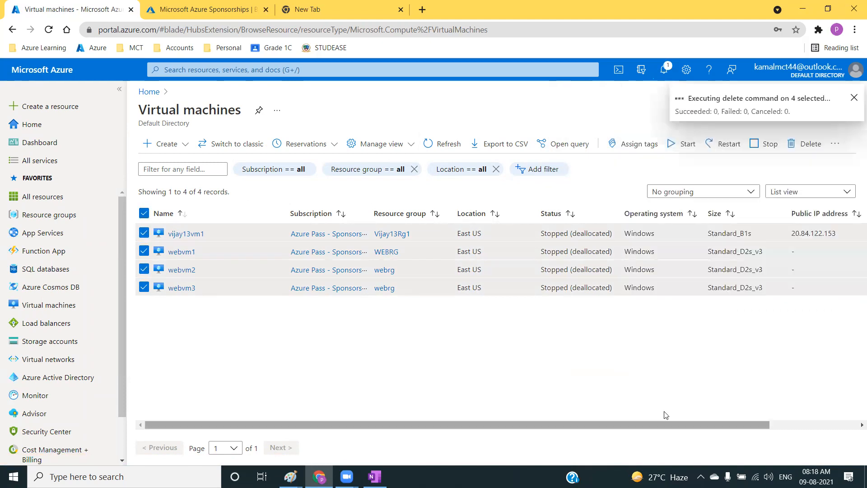
Start creating a virtual machine from the Compute category and assign it to the webvmrg resource group.
left_click(44, 105)
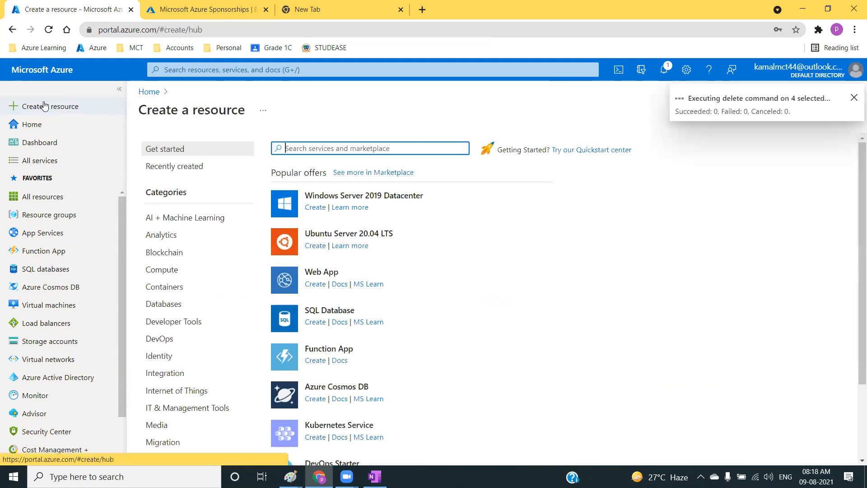
left_click(172, 277)
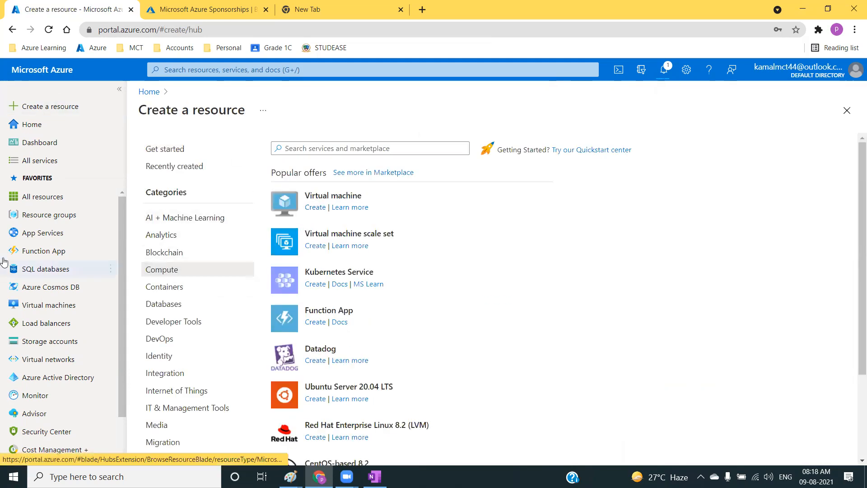
left_click(314, 207)
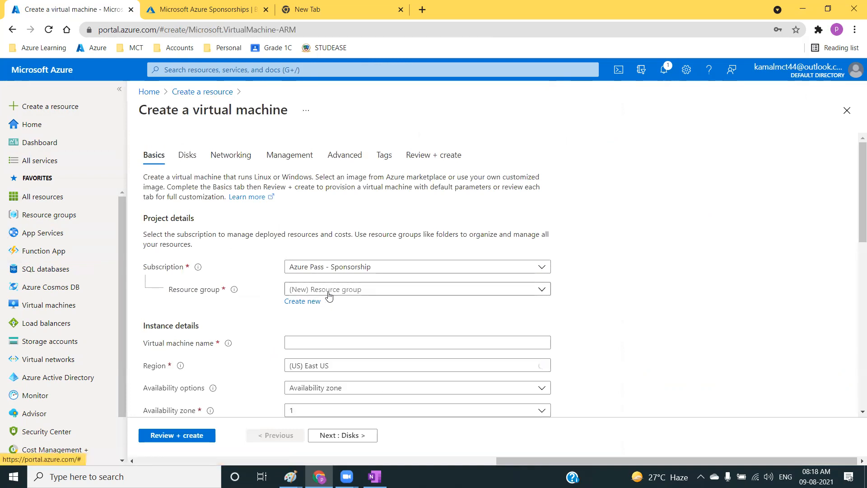
left_click(326, 291)
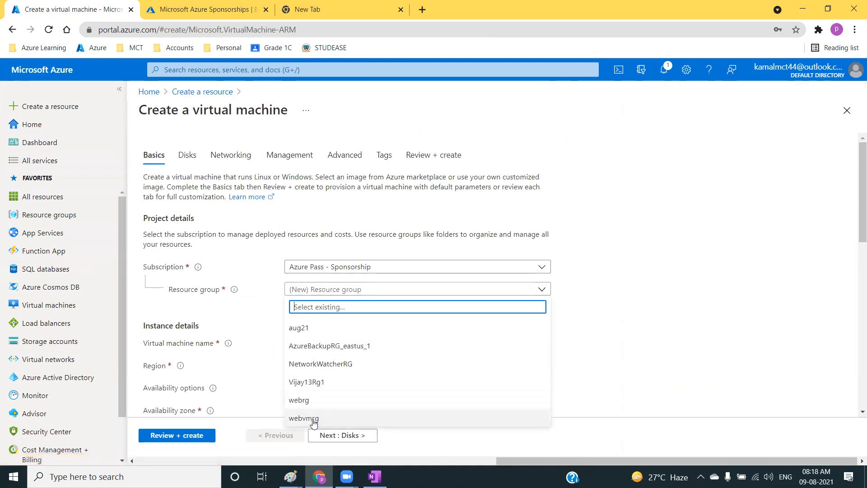
left_click(312, 418)
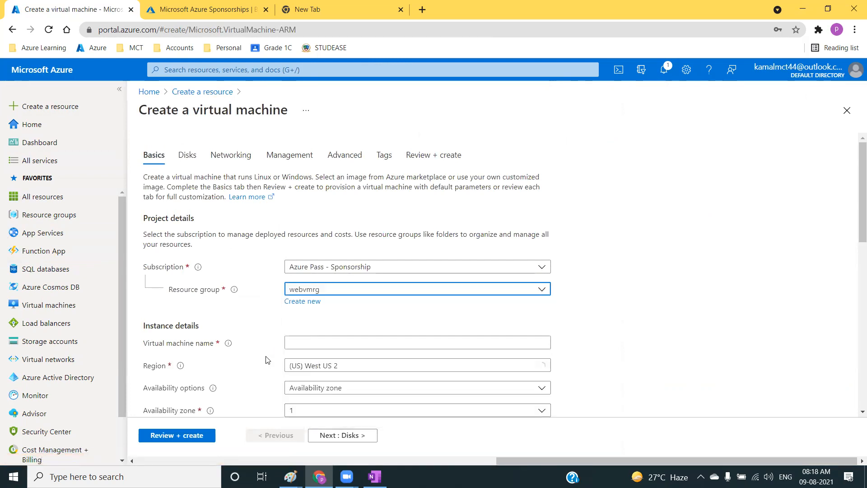
Name the virtual machine webvm and set its region to (US) East US.
left_click(330, 344)
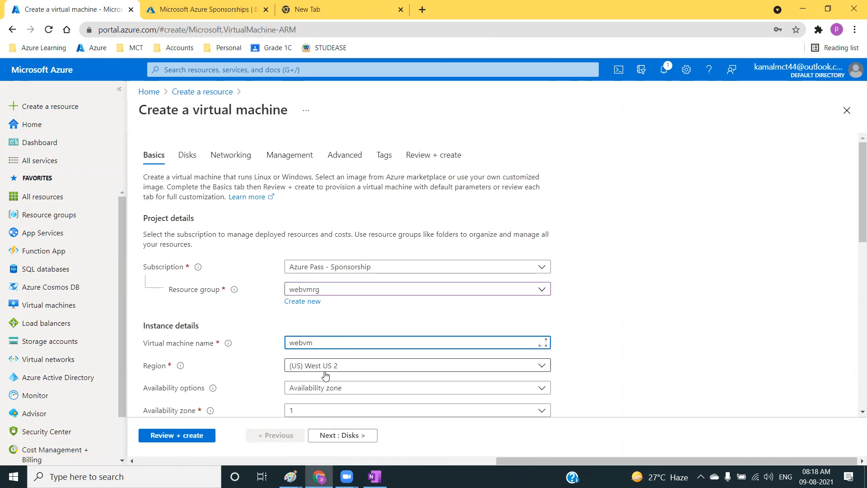
left_click(333, 365)
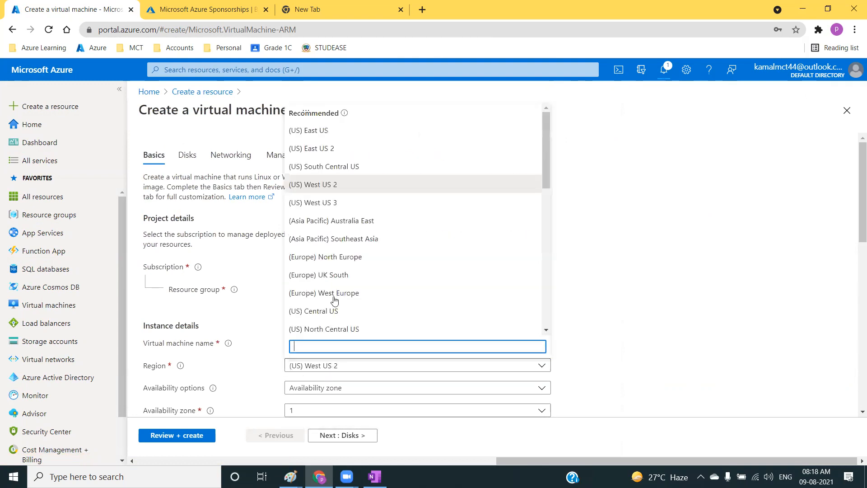
left_click(335, 131)
scroll(702, 269, "down", 5)
scroll(366, 223, "up", 1)
Set the availability option to Availability set and check for existing availability sets.
left_click(365, 223)
left_click(311, 312)
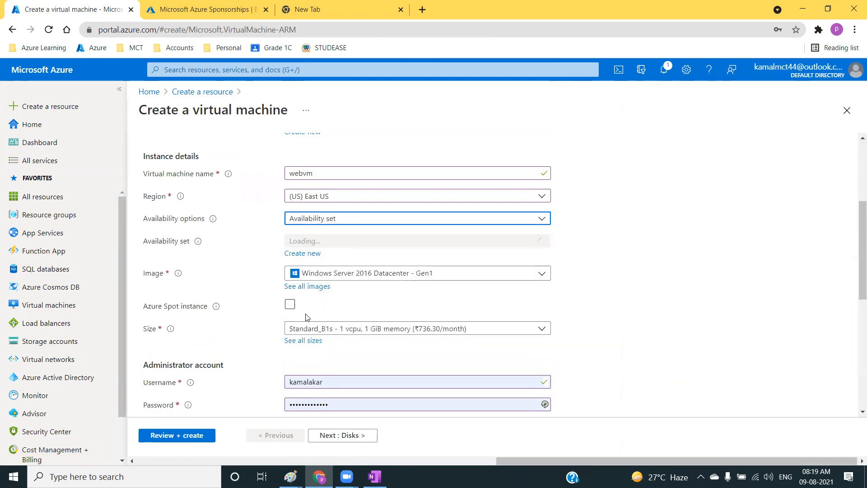
left_click(313, 253)
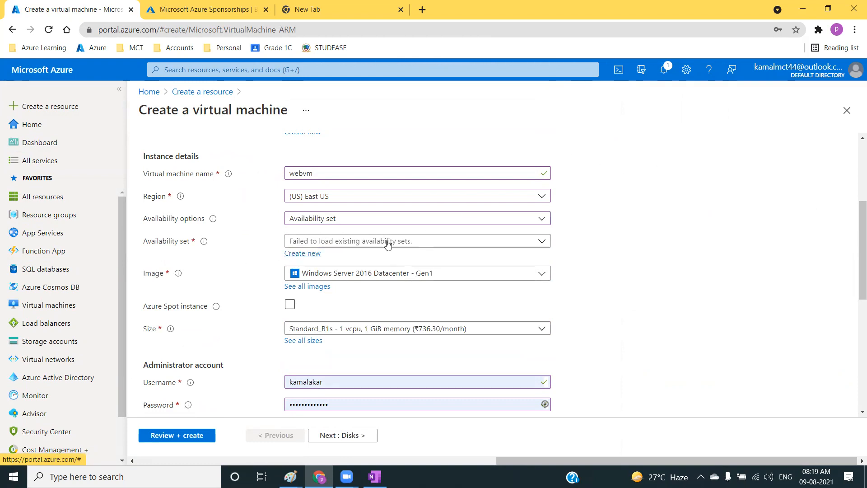
left_click(354, 240)
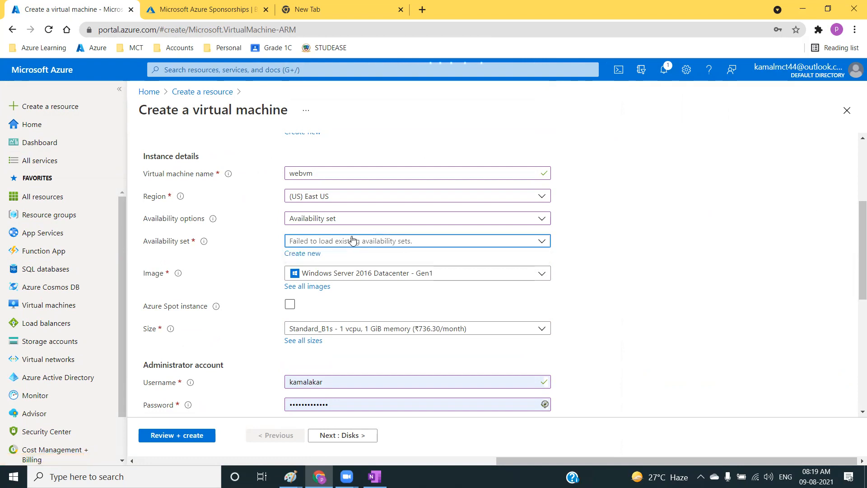
Try to create a new availability set named webavset for the virtual machine.
left_click(120, 90)
left_click(302, 253)
left_click(571, 168)
type("webavset")
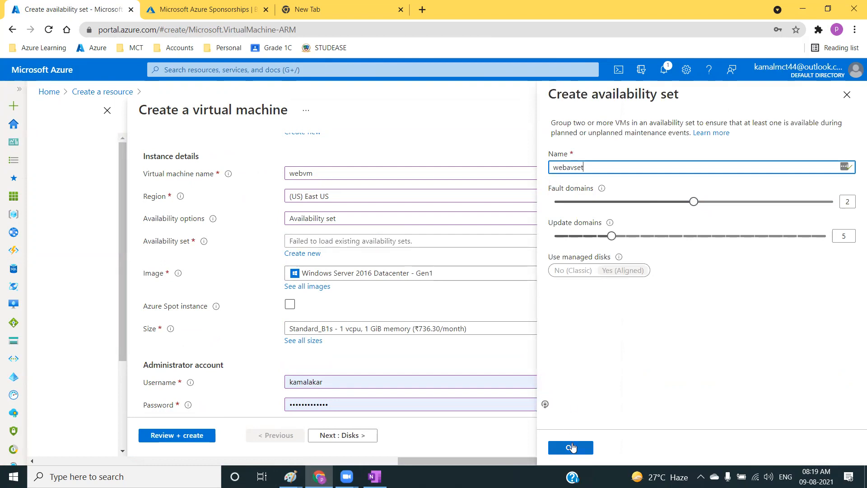
left_click(571, 447)
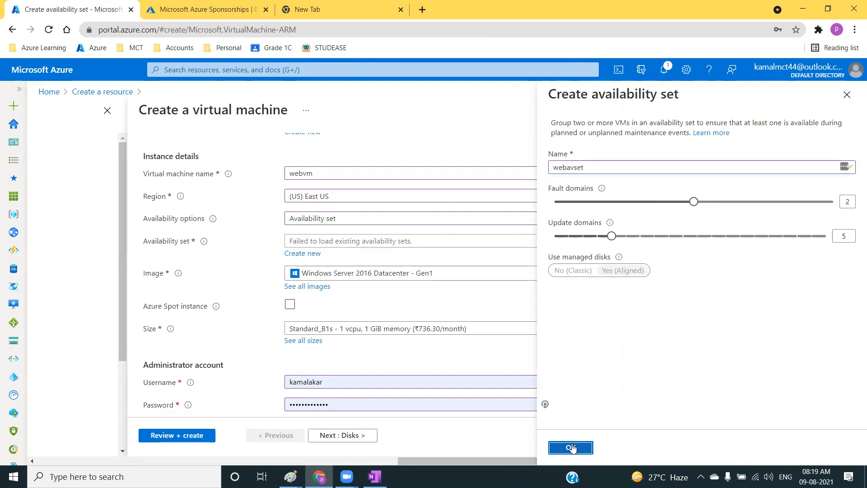
left_click(576, 451)
left_click(667, 71)
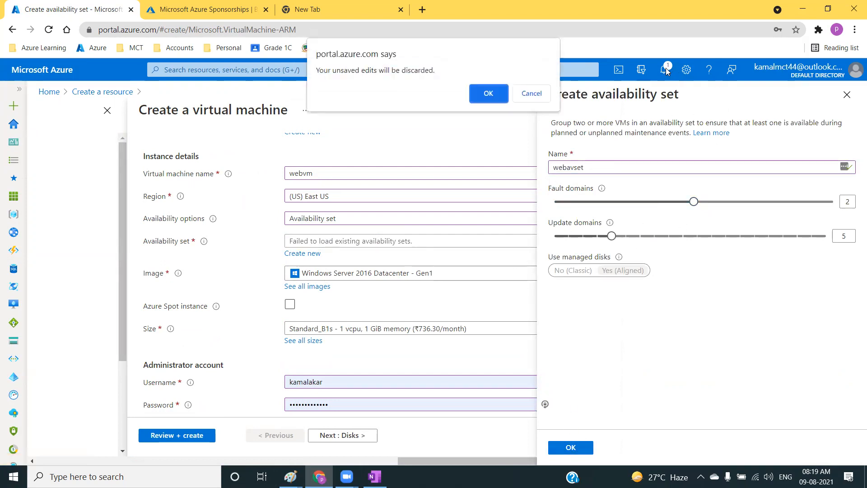
left_click(532, 95)
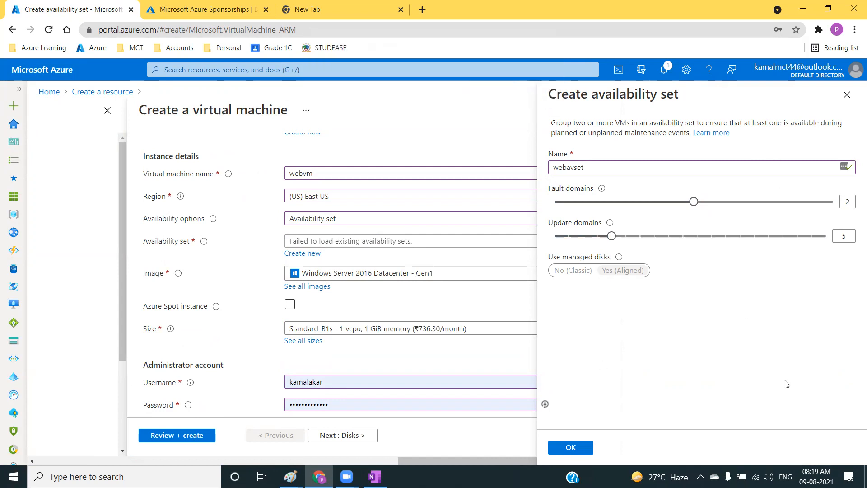
left_click(567, 447)
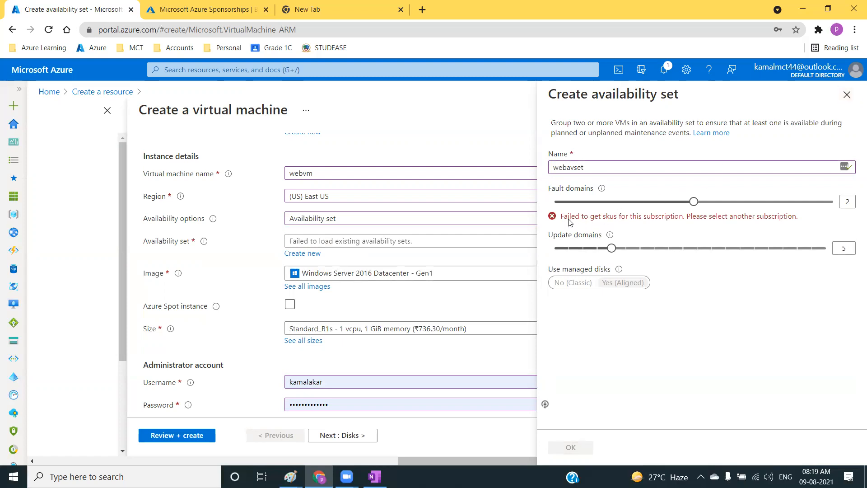
Read the fault domains error message and discard the unsaved availability set.
left_click_drag(568, 217, 723, 229)
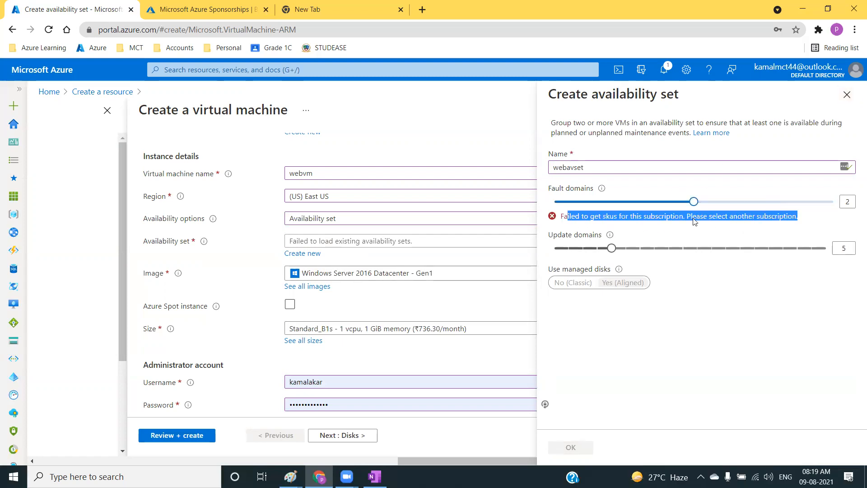
left_click(766, 133)
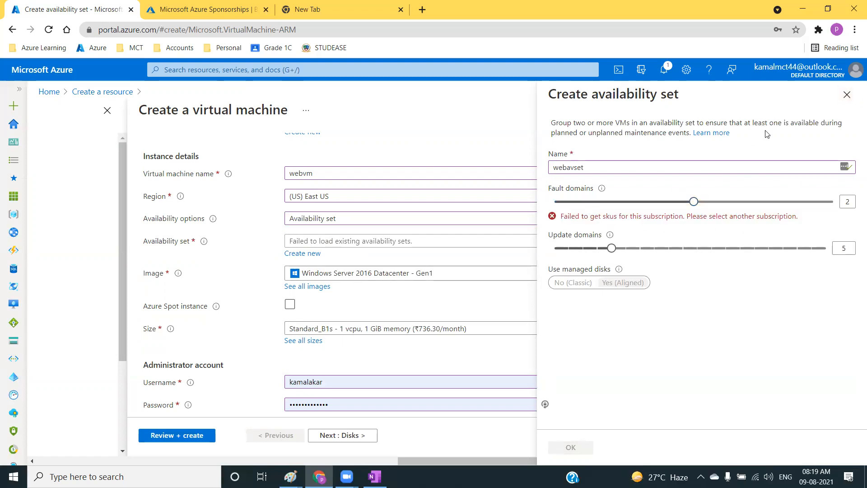
left_click(846, 94)
left_click(489, 90)
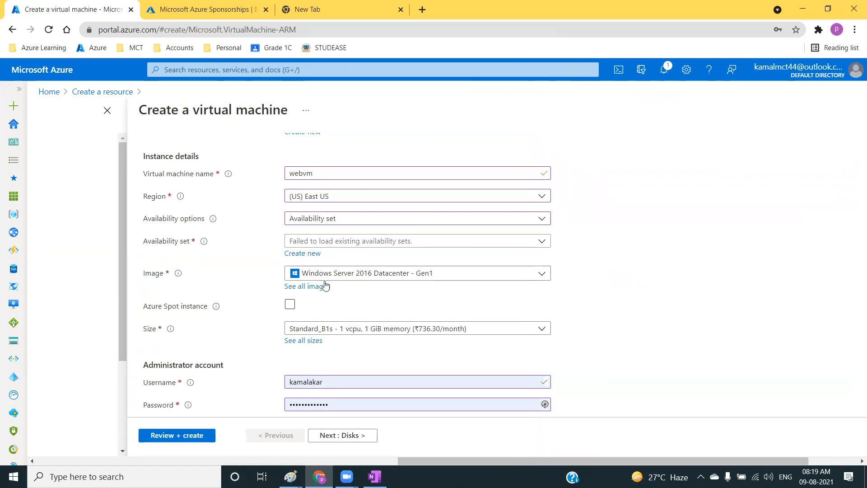
Set availability to No infrastructure redundancy required and the image to Windows Server 2012 R2 Datacenter - Gen2.
left_click(347, 219)
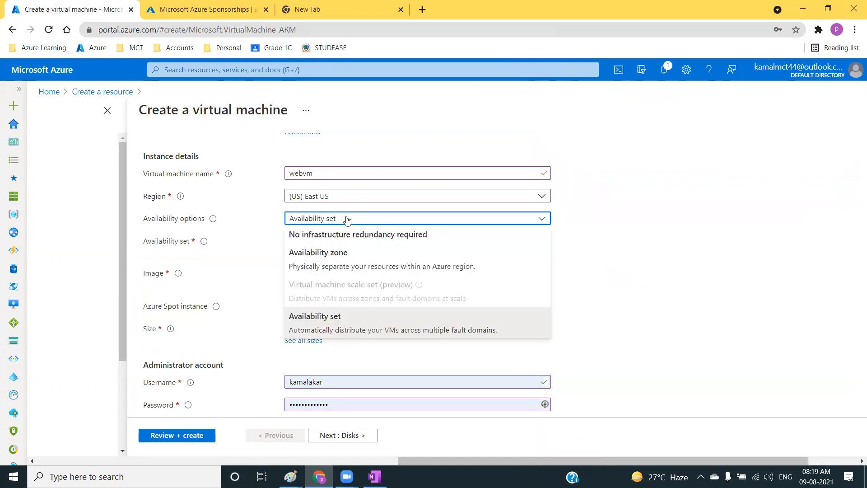
left_click(329, 234)
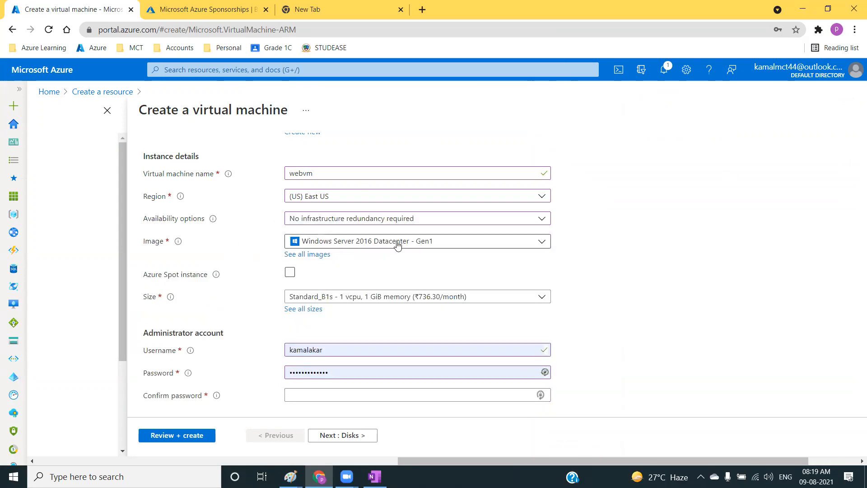
left_click(381, 249)
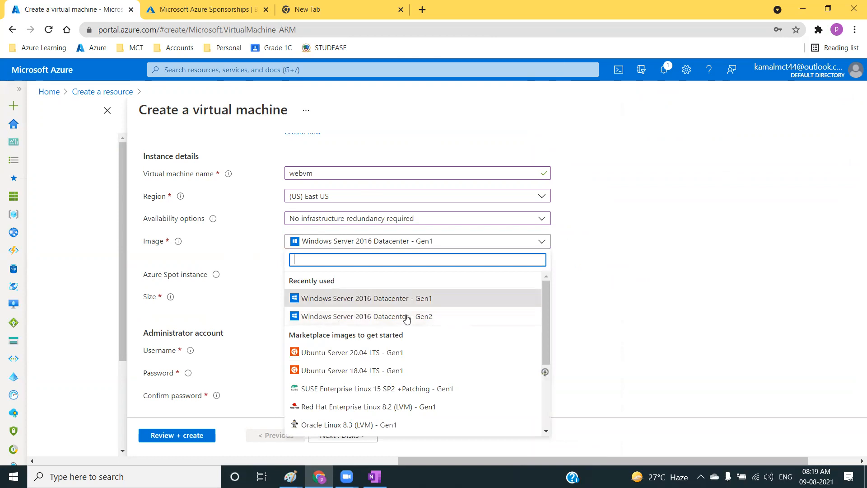
scroll(416, 341, "down", 2)
scroll(416, 341, "down", 3)
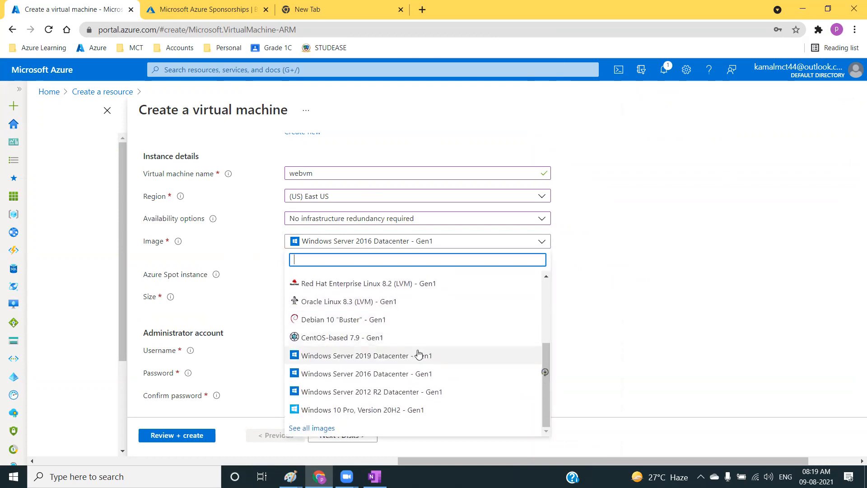
scroll(365, 404, "up", 5)
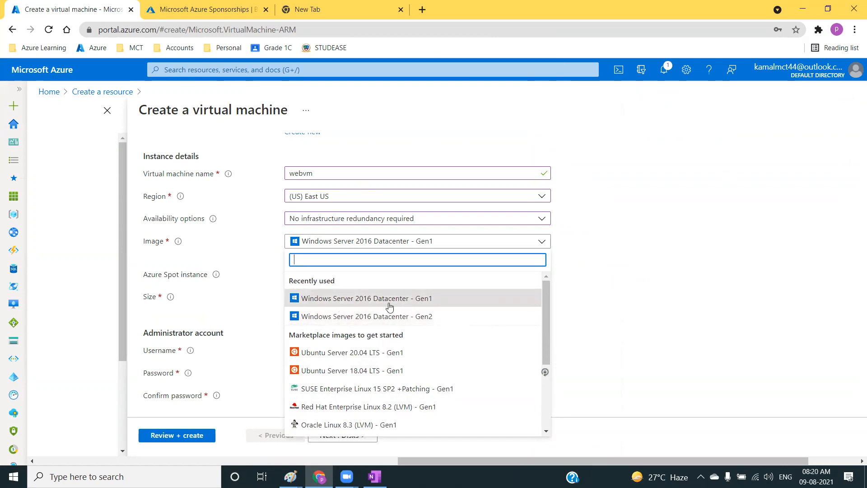
scroll(405, 363, "down", 3)
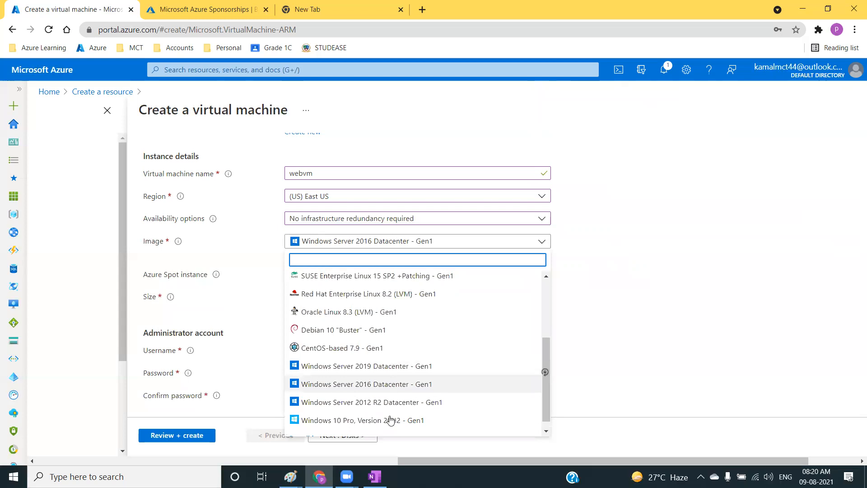
left_click(403, 410)
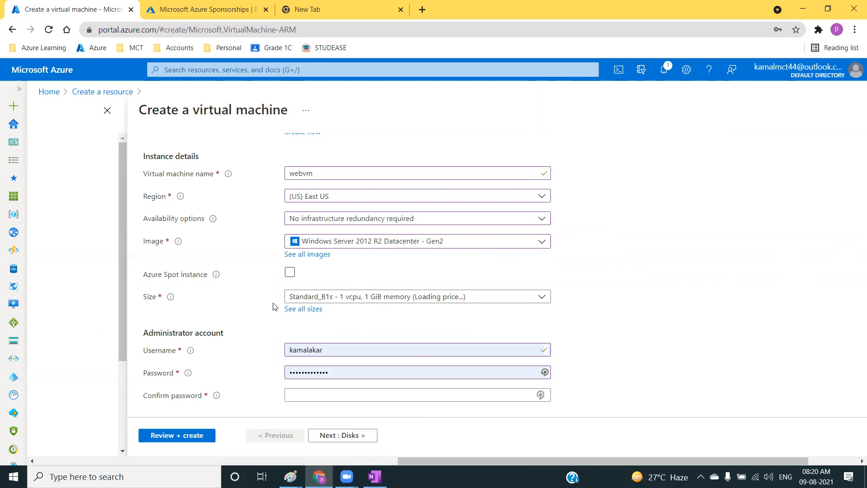
Open the full list of VM sizes, collapse the most used sizes and expand the D-Series v4 group.
left_click(299, 311)
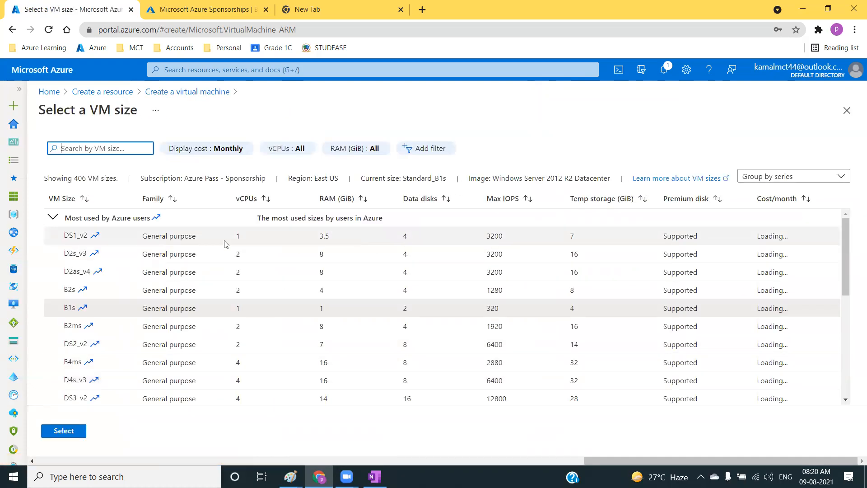
scroll(562, 330, "down", 10)
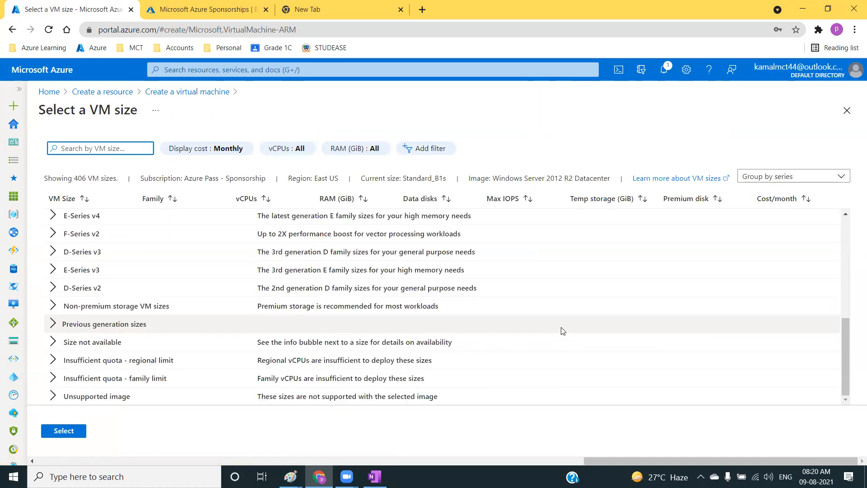
scroll(562, 330, "up", 10)
left_click(52, 220)
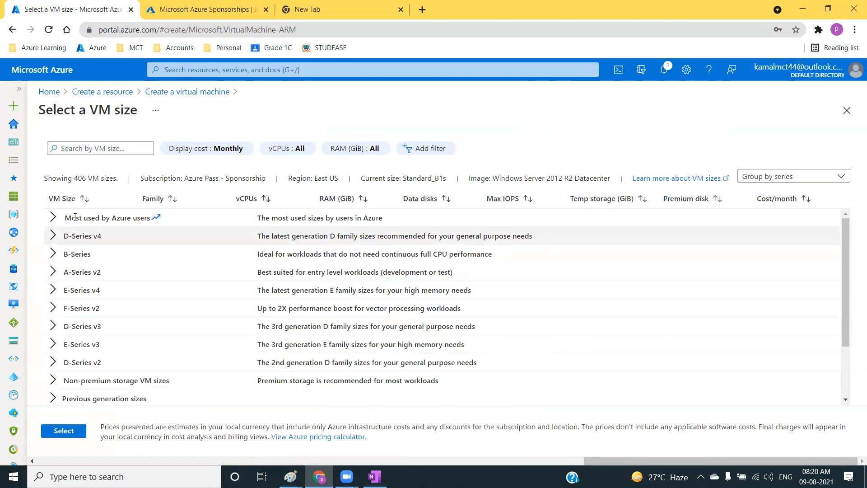
left_click(52, 239)
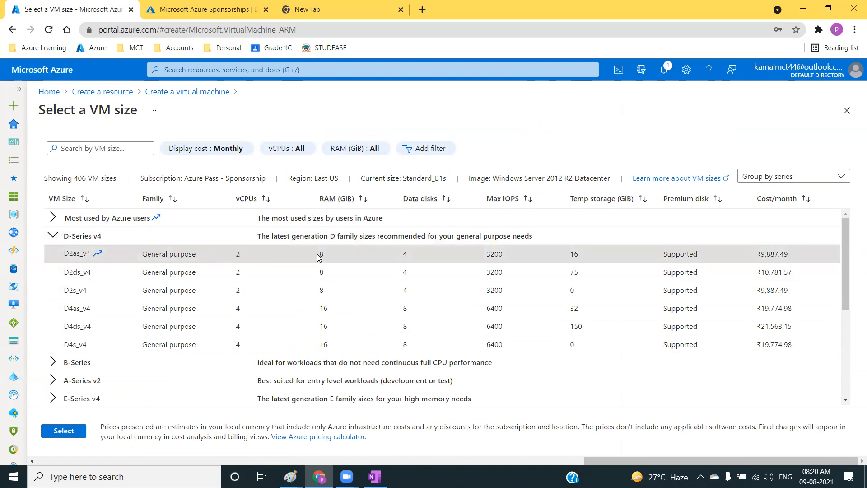
Examine the RAM, data disks and max IOPS of the D2as_v4 and D4ds_v4 sizes in the D-Series v4 group.
left_click_drag(318, 254, 332, 253)
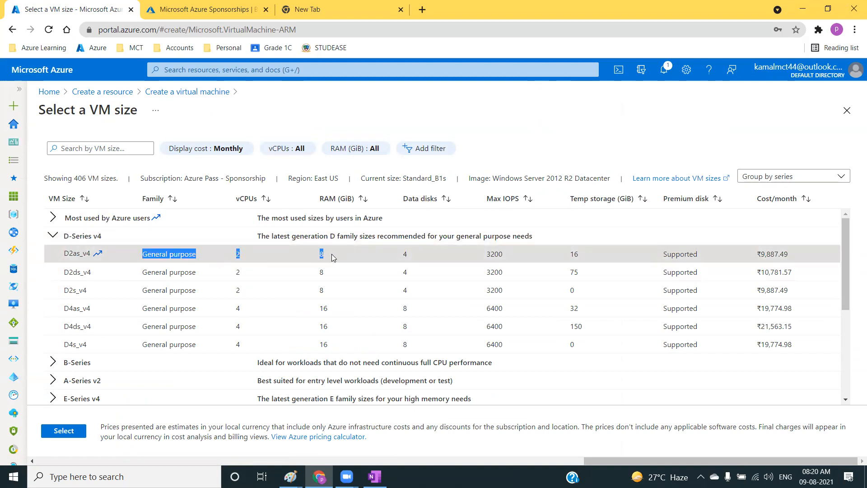
left_click(413, 256)
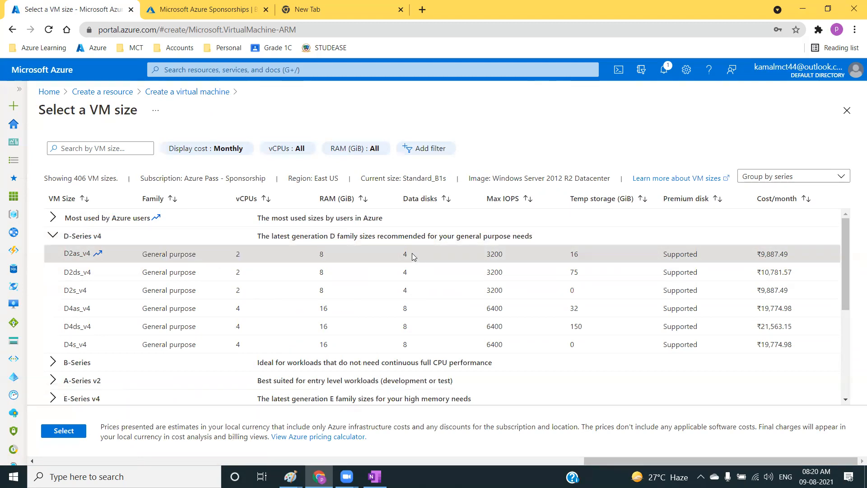
mouse_move(495, 263)
left_mouse_down()
mouse_move(503, 258)
mouse_move(488, 255)
left_mouse_up()
left_click(502, 257)
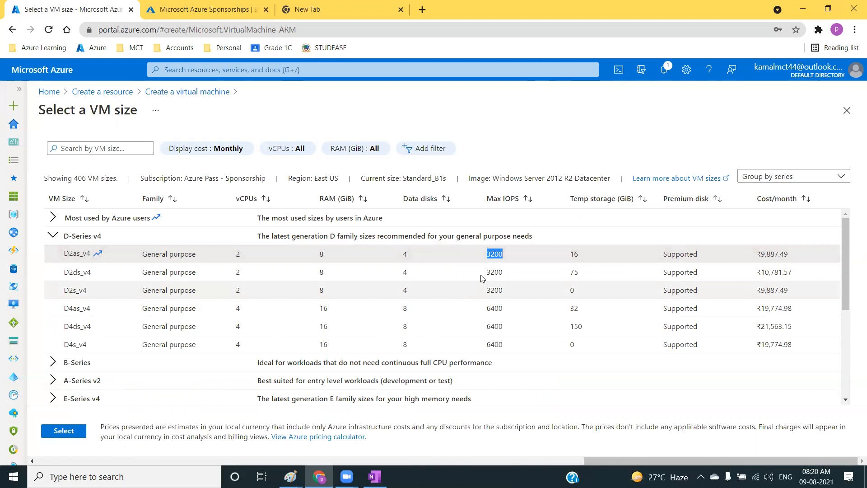
left_click_drag(506, 330, 481, 326)
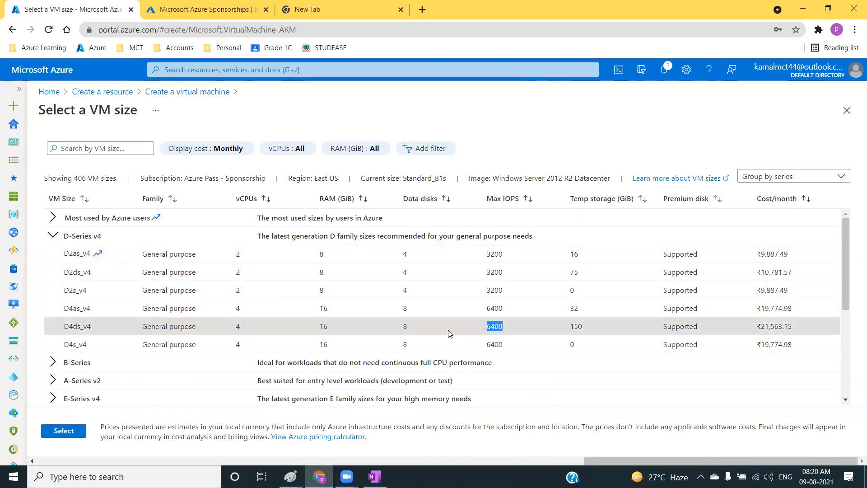
left_click(348, 329)
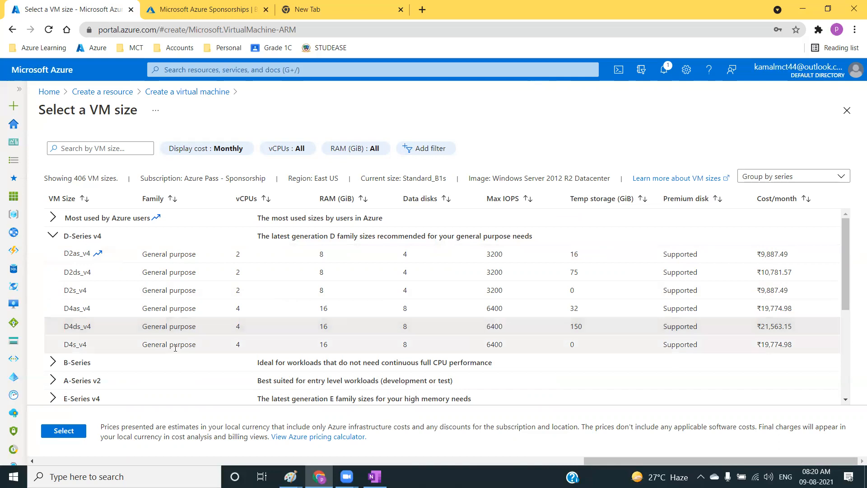
Expand the B-Series group and compare the max IOPS of B4ms with the D-Series v4 sizes.
scroll(82, 307, "down", 1)
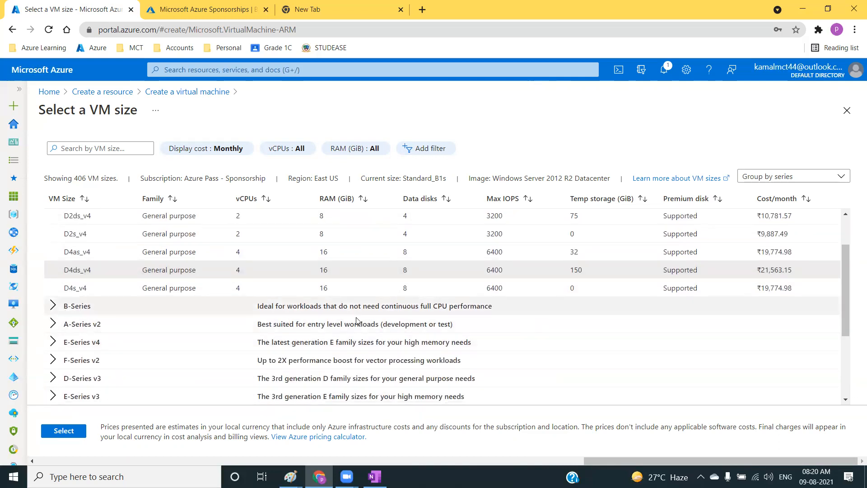
left_click(51, 309)
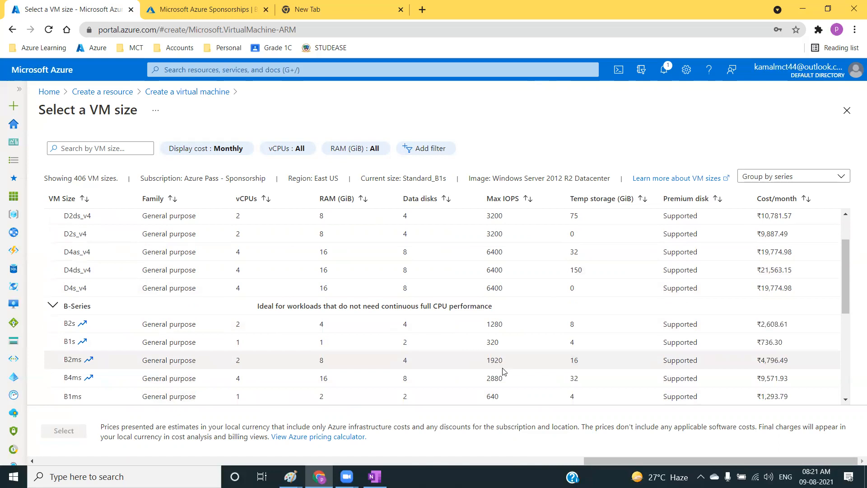
left_click_drag(503, 378, 492, 379)
scroll(487, 383, "down", 3)
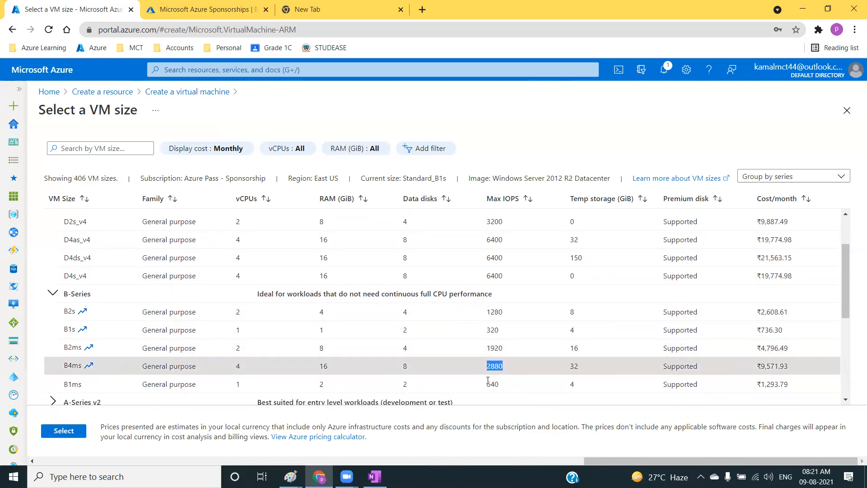
left_click(510, 238)
scroll(511, 240, "up", 3)
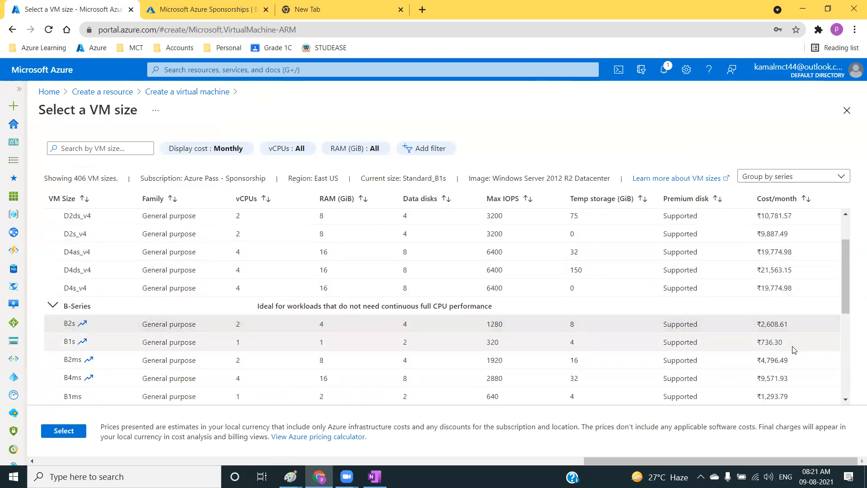
Examine the monthly cost and max IOPS of the B1s size.
left_click_drag(788, 343, 760, 343)
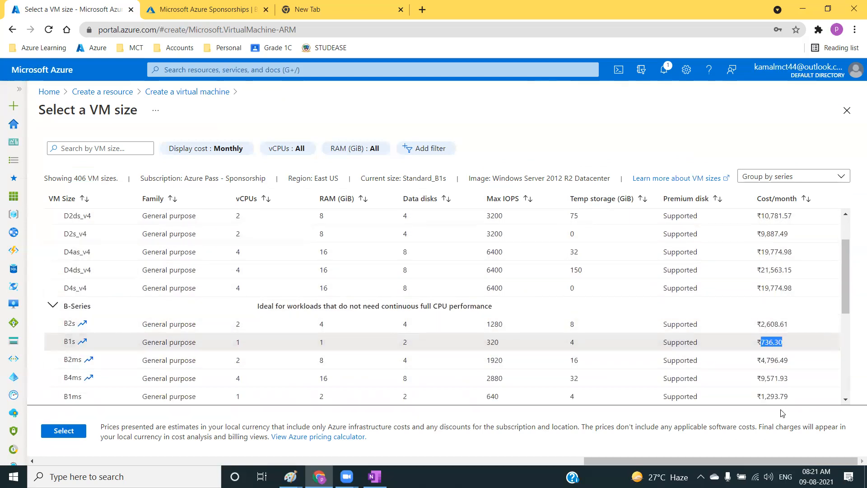
left_click(492, 341)
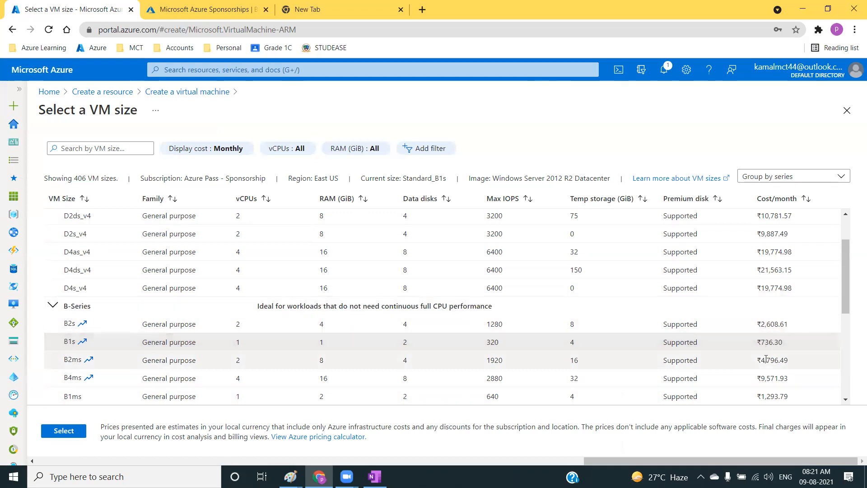
left_click_drag(783, 343, 758, 341)
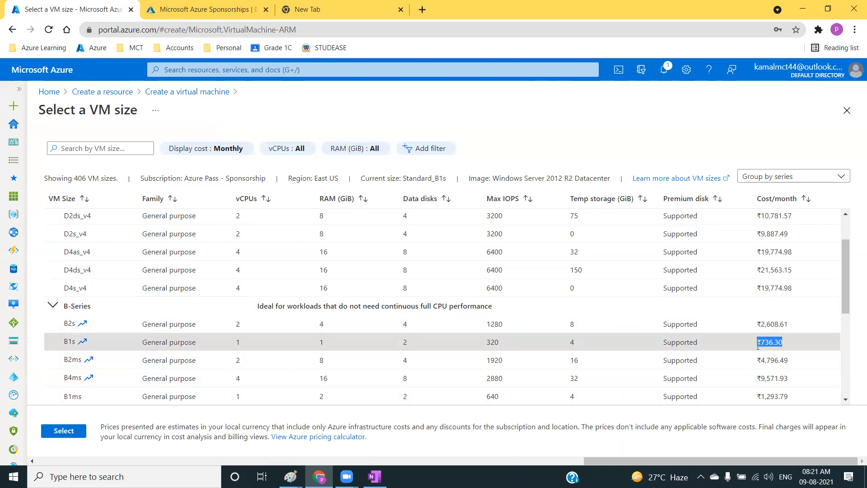
left_click_drag(511, 342, 488, 342)
left_click(487, 347)
left_click(486, 344)
left_click(498, 352)
Expand the E-Series v4 group and examine the monthly cost and max IOPS of its memory optimized sizes.
scroll(499, 349, "down", 3)
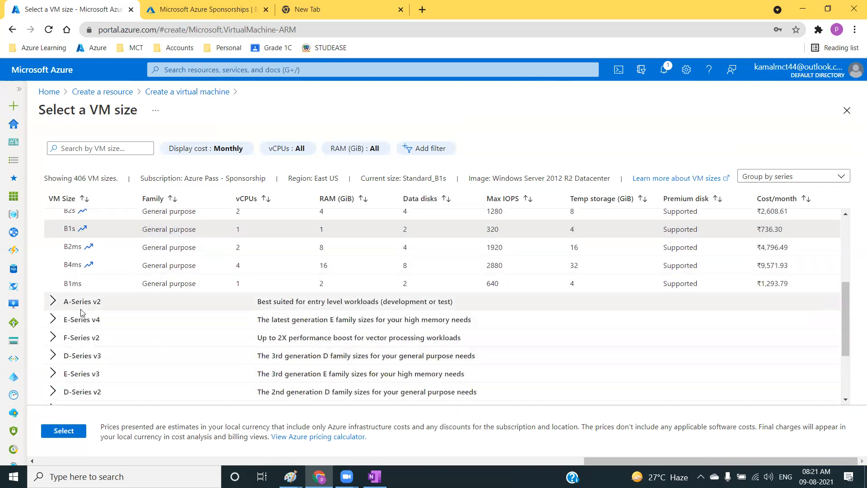
left_click(53, 324)
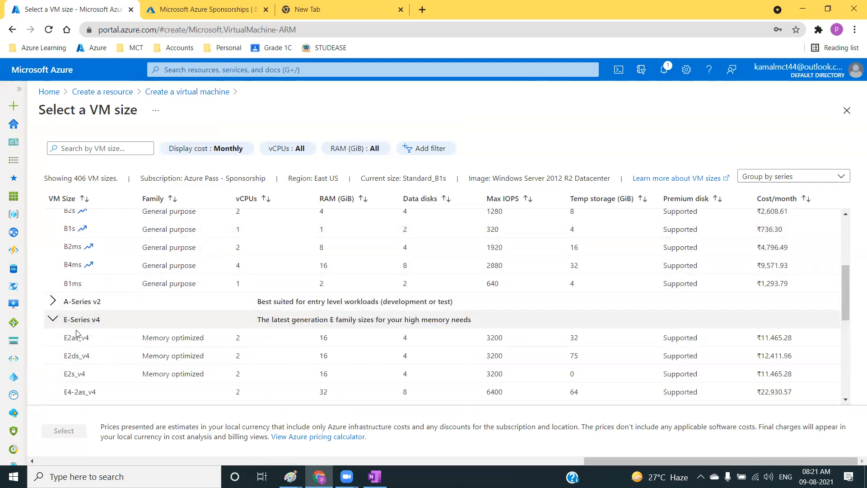
left_click_drag(794, 356, 748, 359)
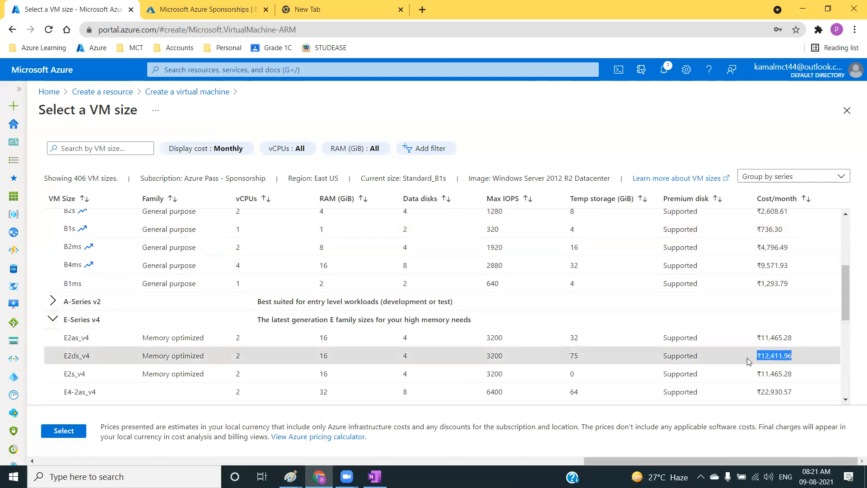
left_click(510, 362)
left_click_drag(503, 361, 483, 351)
scroll(503, 389, "down", 2)
left_click(494, 338)
left_click(483, 349)
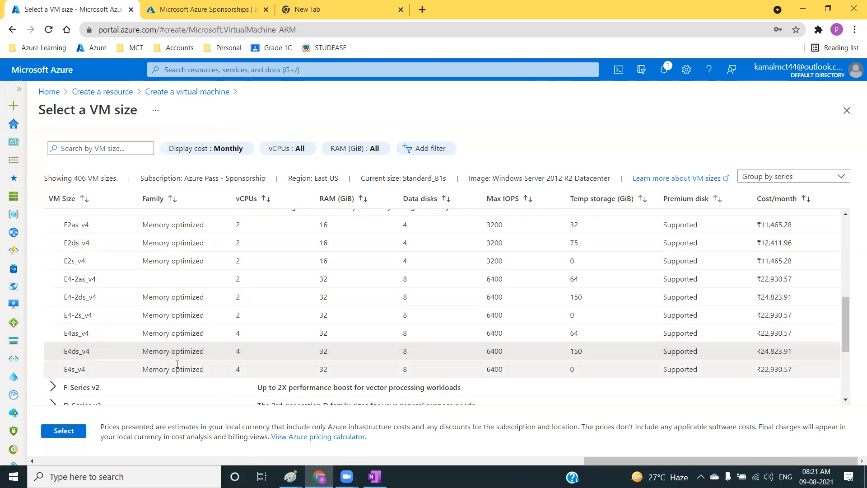
Expand the F-Series v2 and D-Series v3 groups and check the max IOPS of D4s_v3.
scroll(75, 371, "down", 1)
left_click(52, 330)
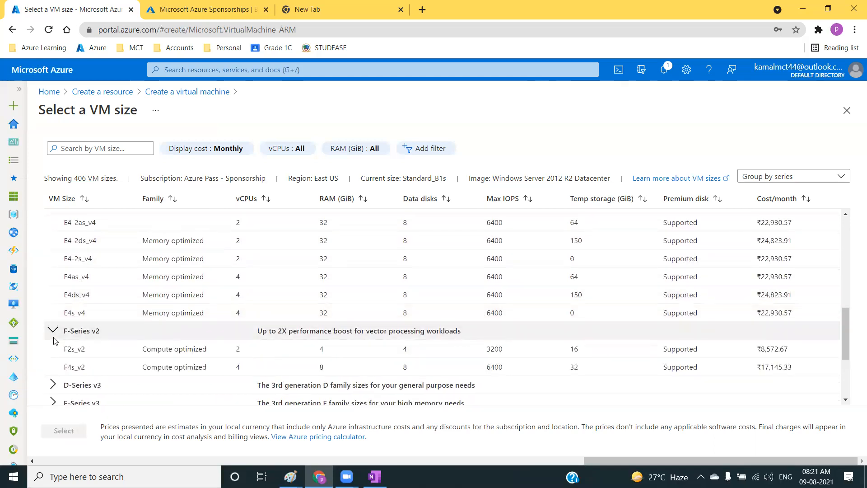
left_click(52, 384)
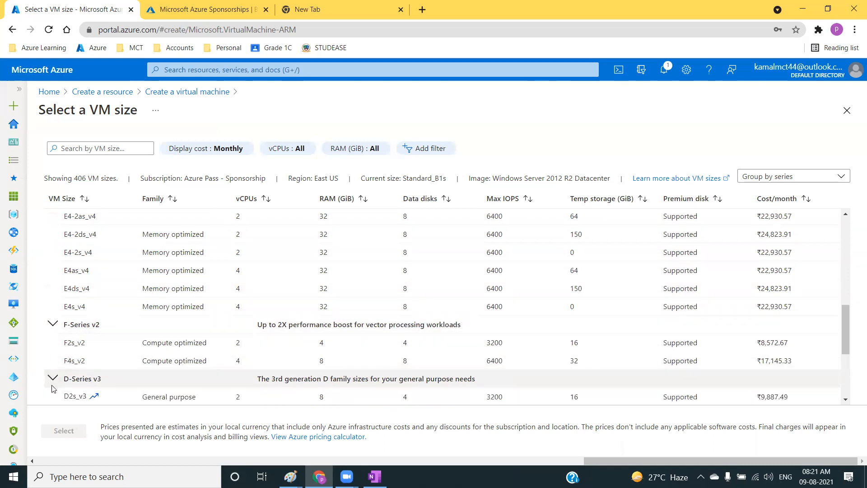
scroll(501, 340, "down", 2)
left_click(506, 312)
double_click(504, 311)
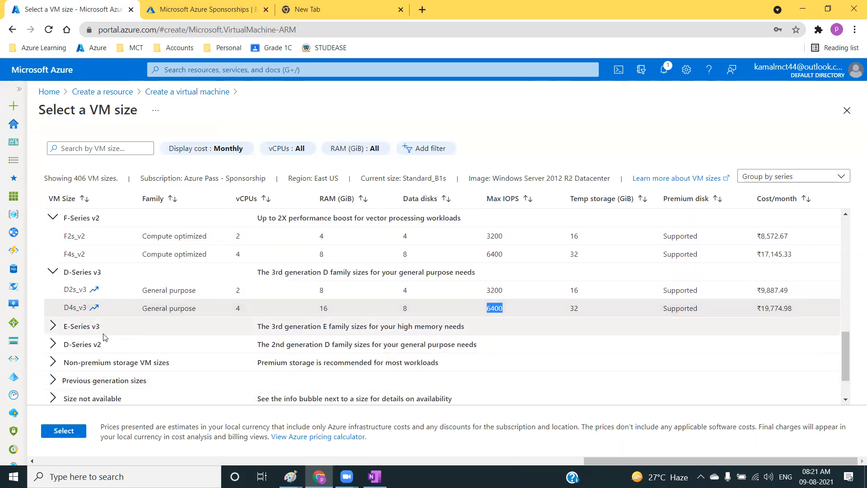
Expand the E-Series v3 and D-Series v2 groups and check the max IOPS of DS12_v2.
left_click(52, 327)
scroll(54, 339, "down", 1)
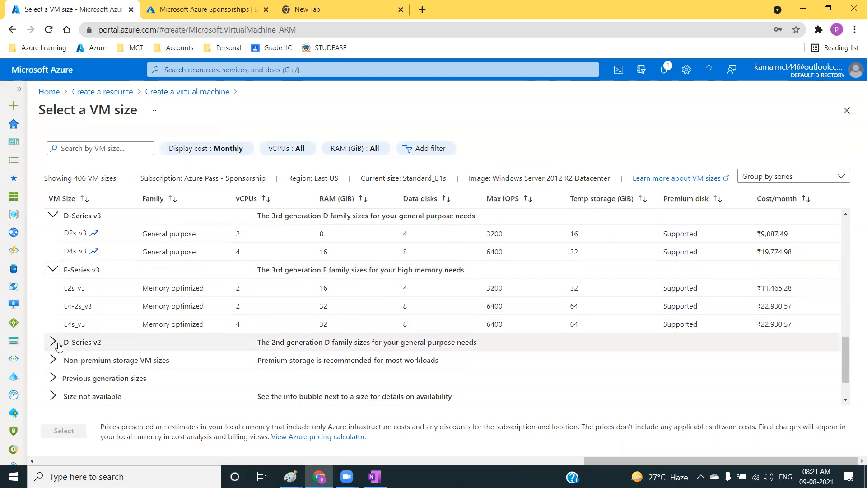
left_click(53, 341)
scroll(509, 290, "down", 4)
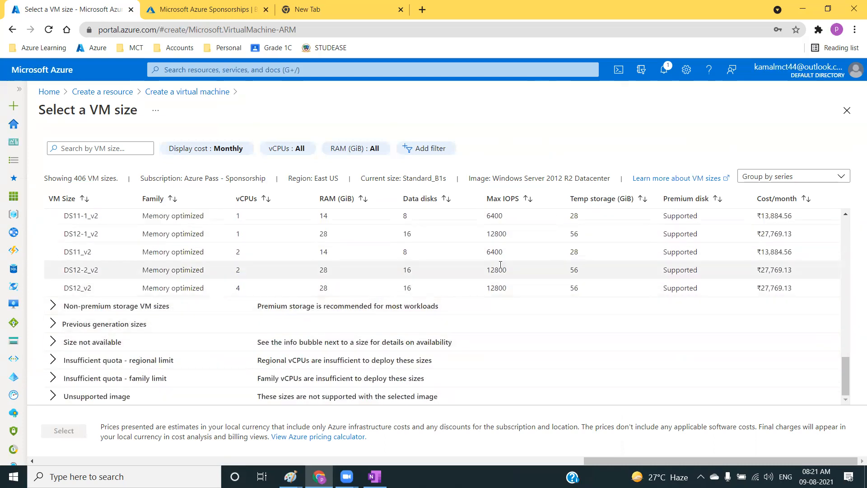
left_click(508, 289)
left_click_drag(506, 289, 498, 288)
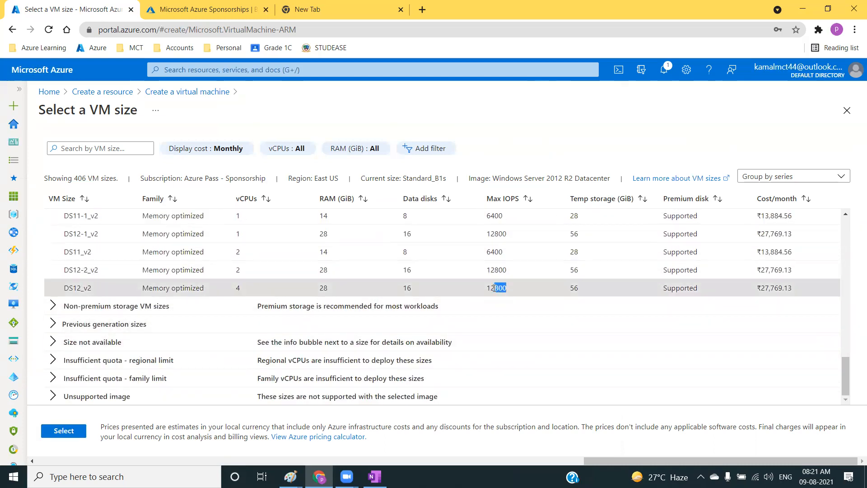
Examine the monthly cost of the DS12_v2 size.
left_click(763, 289)
left_click_drag(762, 288, 794, 290)
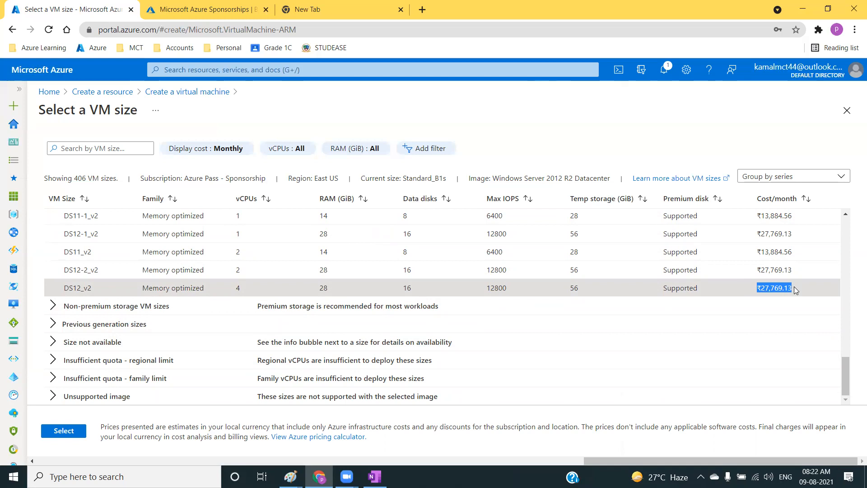
left_click(783, 289)
double_click(782, 289)
left_click(782, 289)
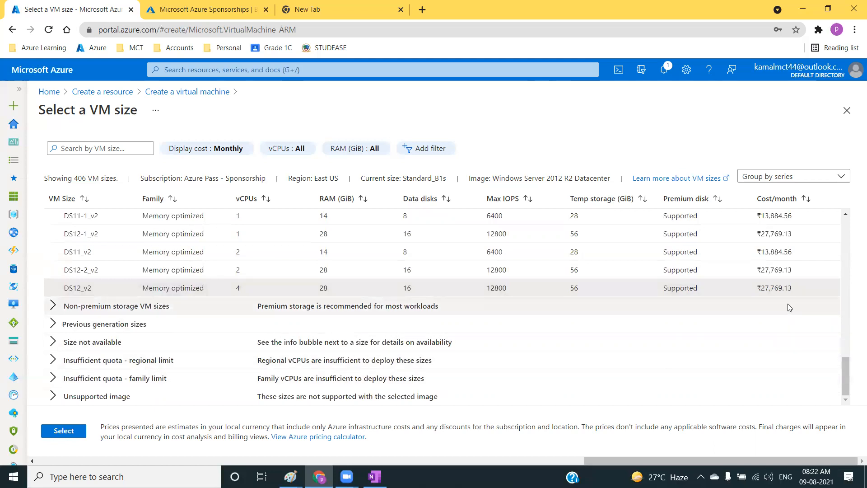
Choose the B1s size from the B-Series group for the virtual machine.
scroll(615, 270, "up", 15)
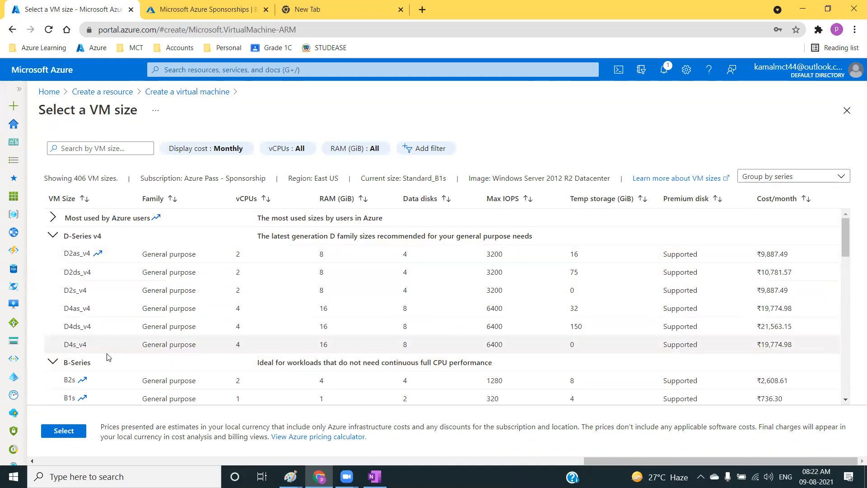
scroll(113, 296, "down", 3)
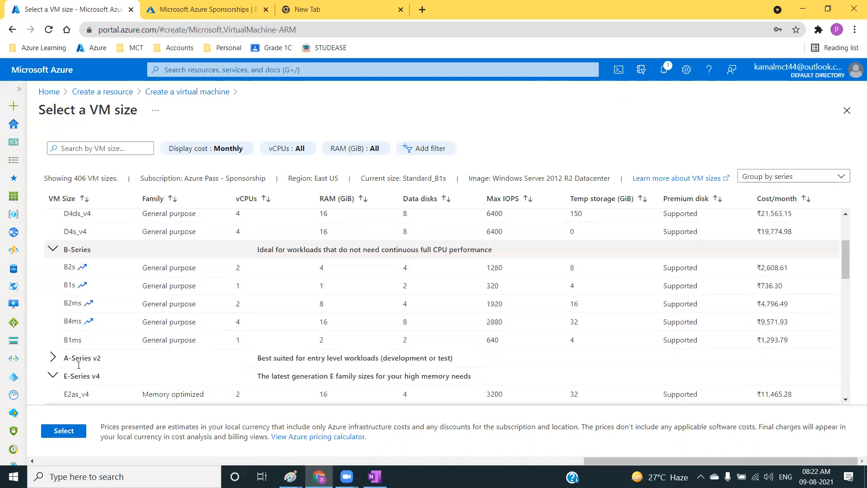
left_click(179, 288)
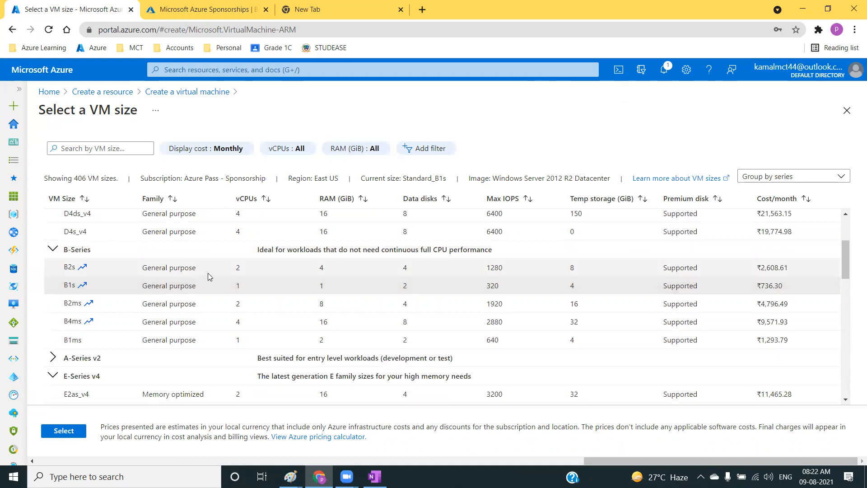
left_click(64, 430)
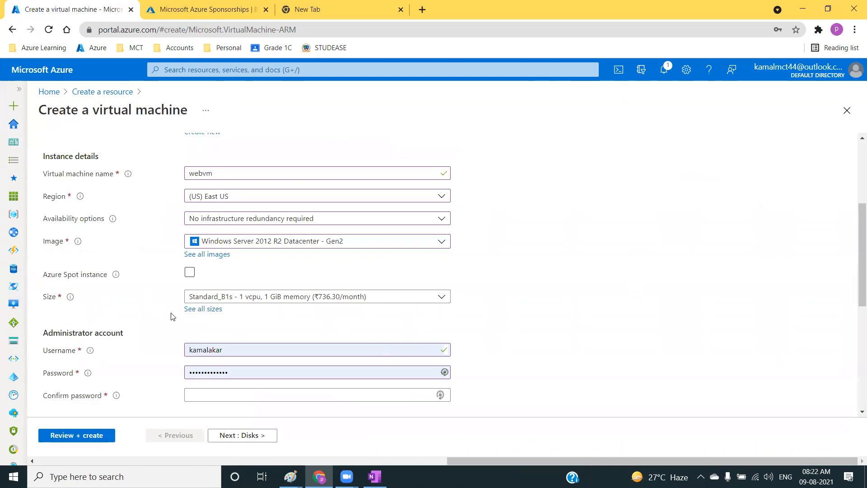
Set the administrator account's username to azureuser.
scroll(173, 316, "down", 2)
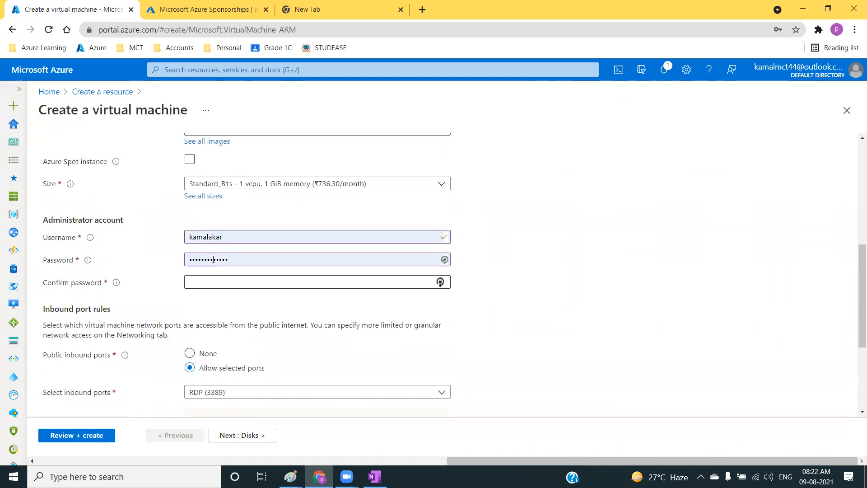
left_click(224, 235)
key("ctrl+a")
type("azu")
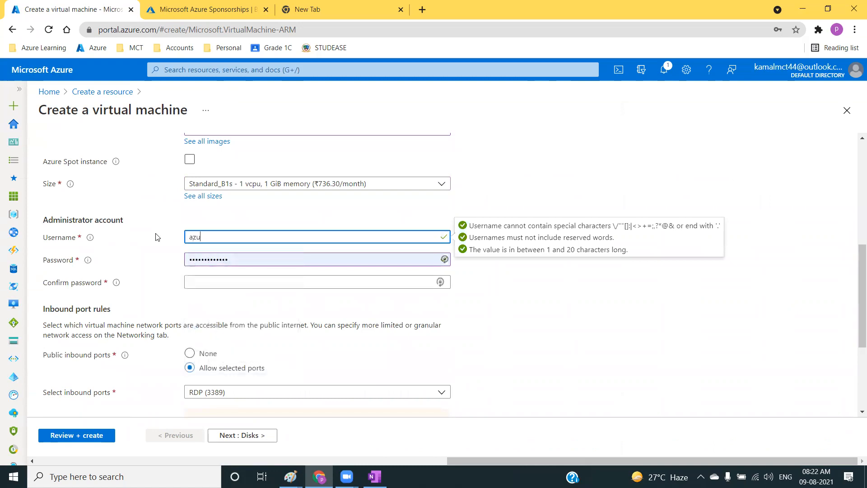
key("Tab")
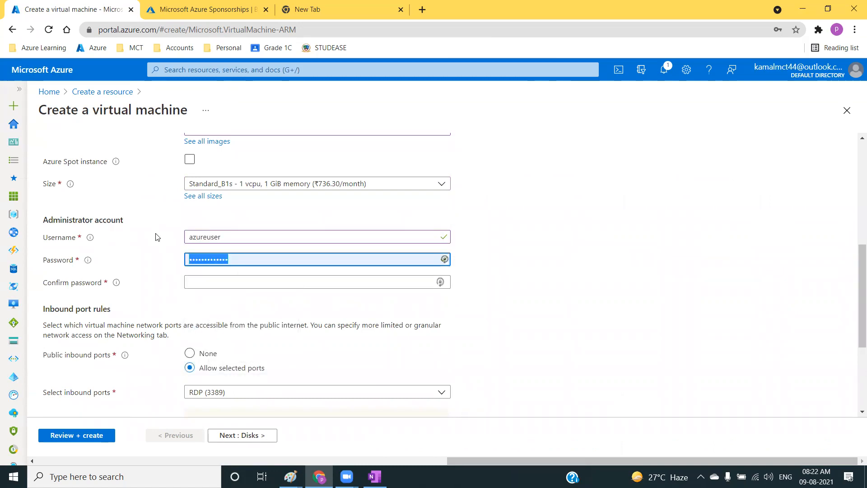
Enter the administrator account's password and repeat it in the password confirmation.
type("••••••••••")
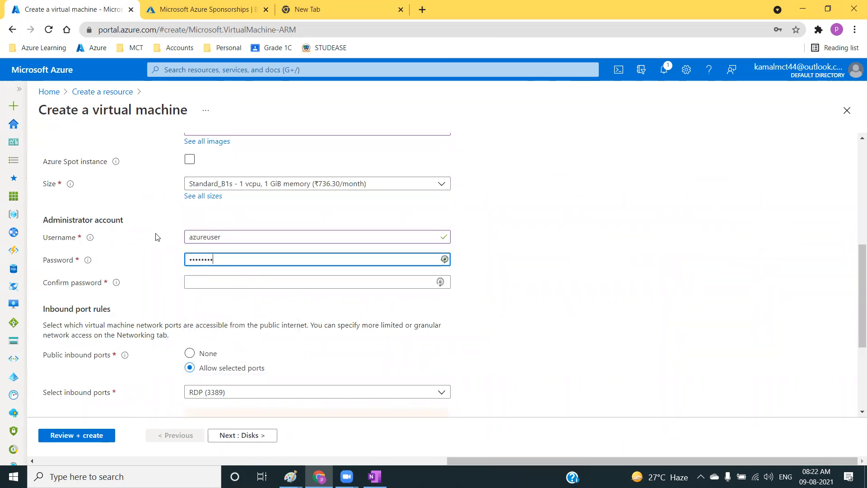
left_click(208, 283)
type("•")
key("BackSpace")
type("••")
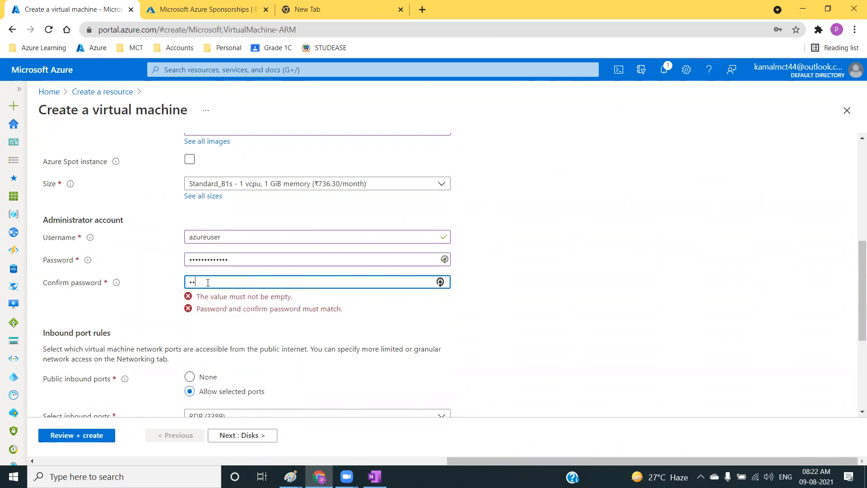
type("•••••••••••")
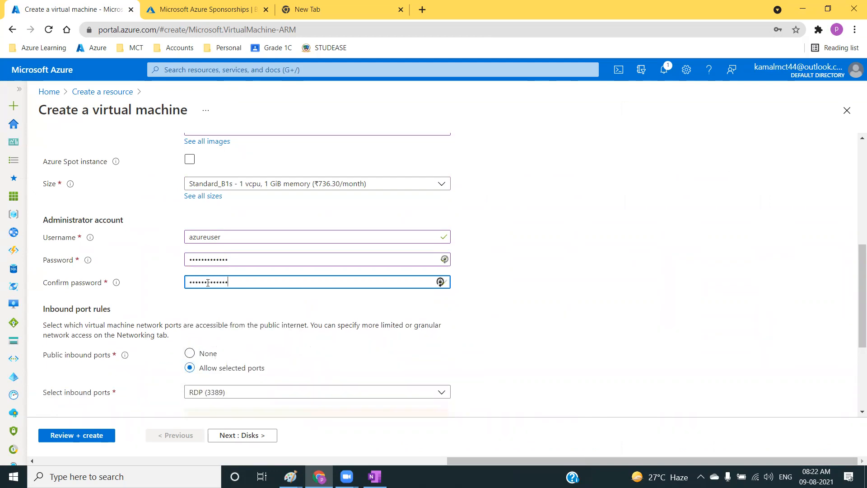
left_click(247, 323)
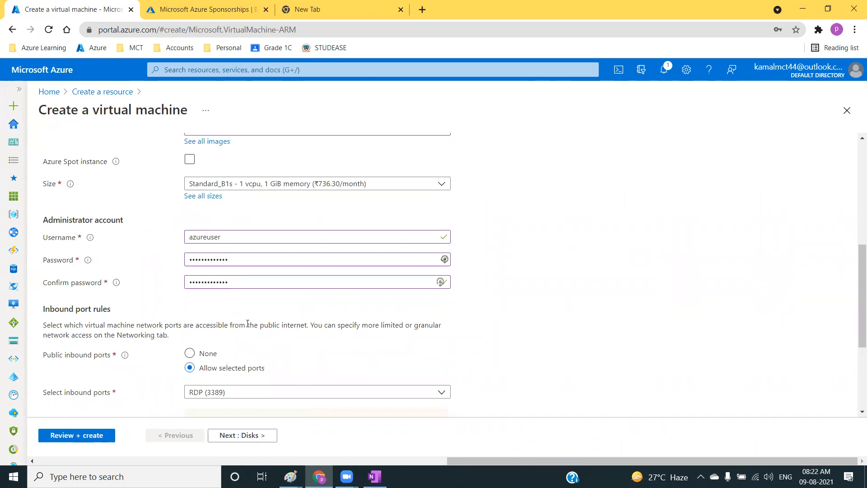
Apply an existing Windows Server license to the virtual machine and confirm its eligibility for Azure Hybrid Benefit.
scroll(247, 323, "down", 1)
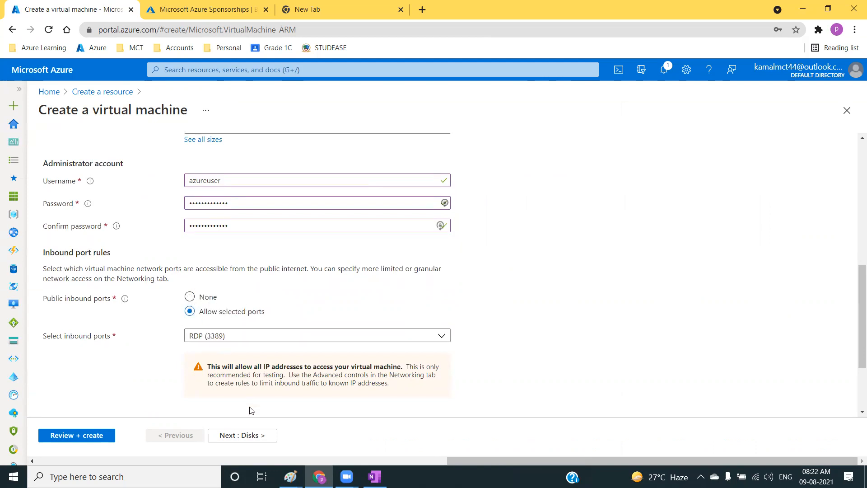
scroll(248, 411, "down", 2)
left_click(190, 349)
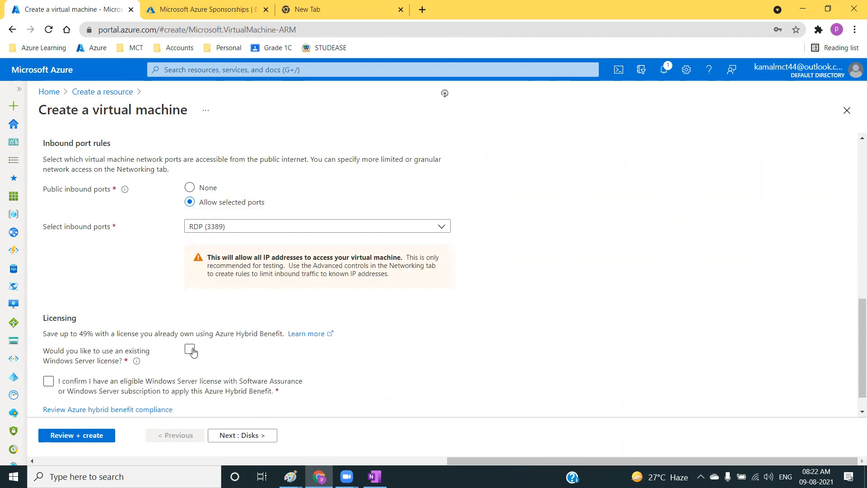
left_click(183, 388)
Proceed to the virtual machine's disk settings and decline to save the account password in the browser.
scroll(183, 397, "down", 1)
left_click(239, 442)
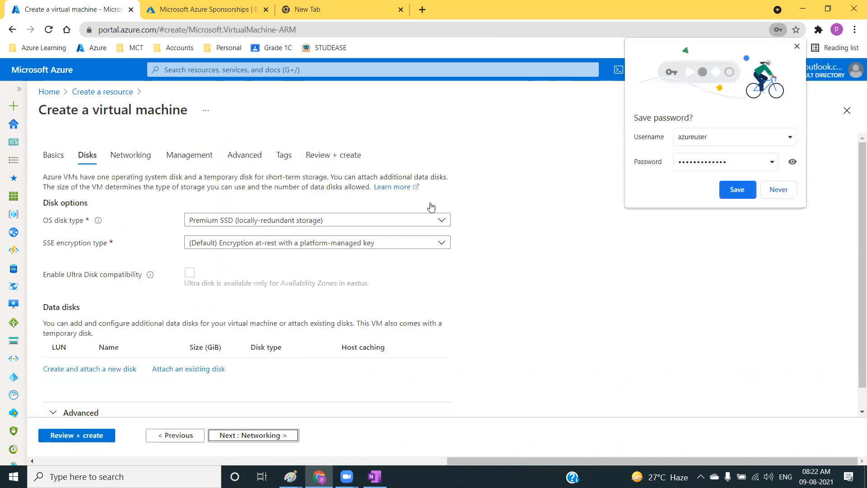
left_click(779, 189)
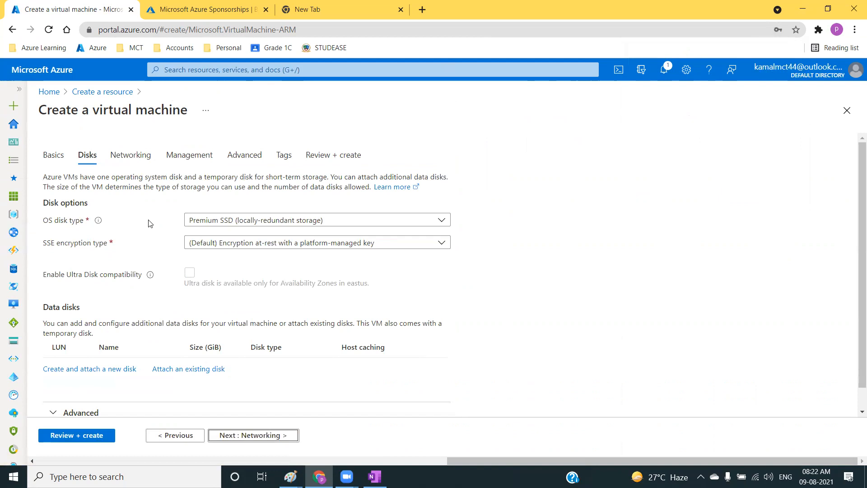
Switch to the Paint notes, draw one stroke above Managed Disk and another above Un-managed disk, and return to the Azure portal.
left_click(244, 224)
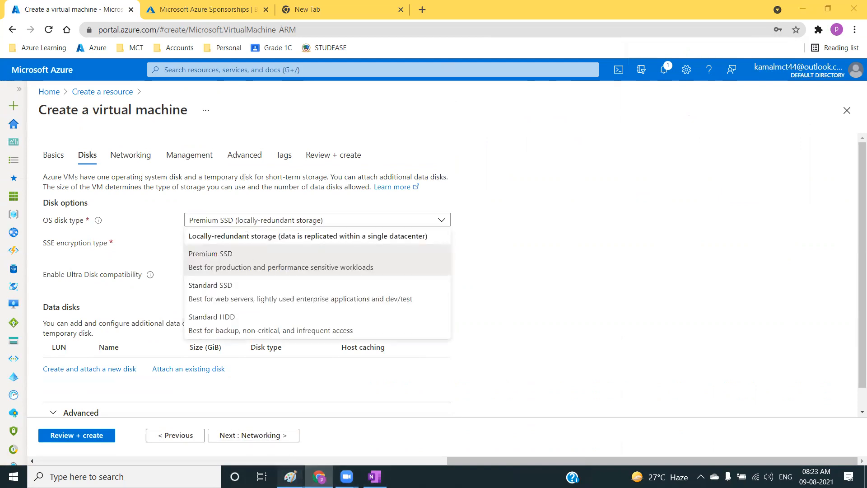
mouse_move(290, 475)
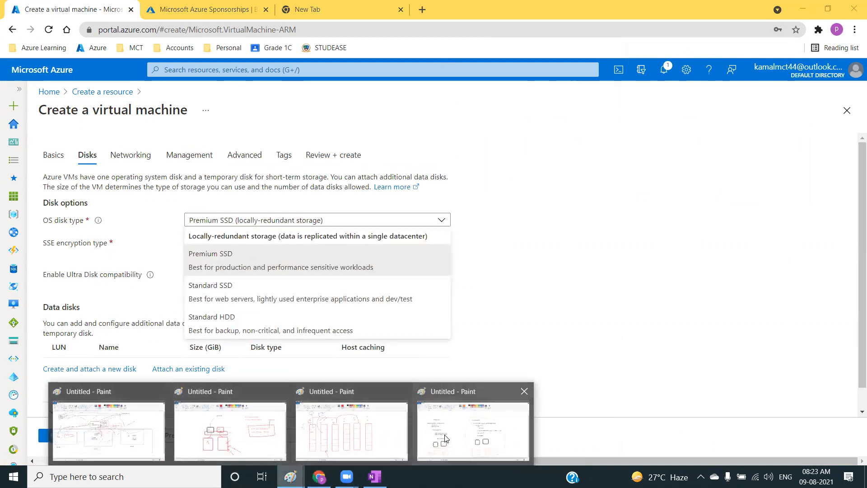
left_click(472, 431)
left_click_drag(164, 134, 189, 112)
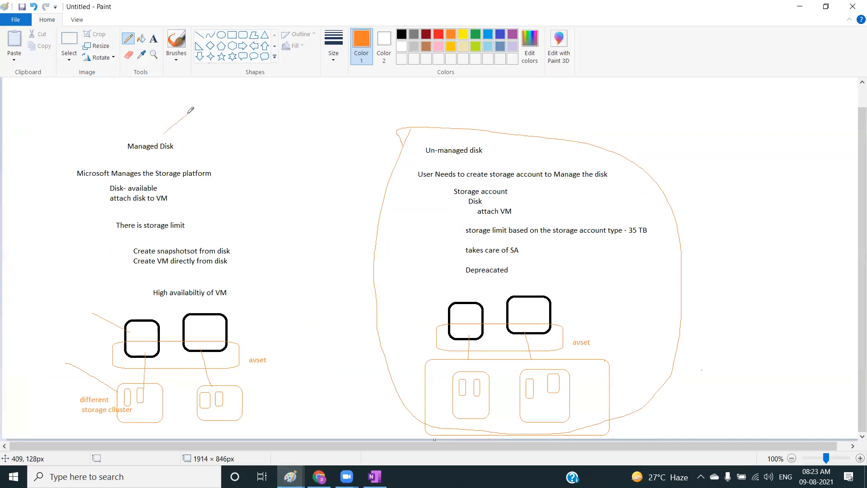
left_click_drag(438, 116, 462, 91)
key("alt+Tab")
left_click(125, 237)
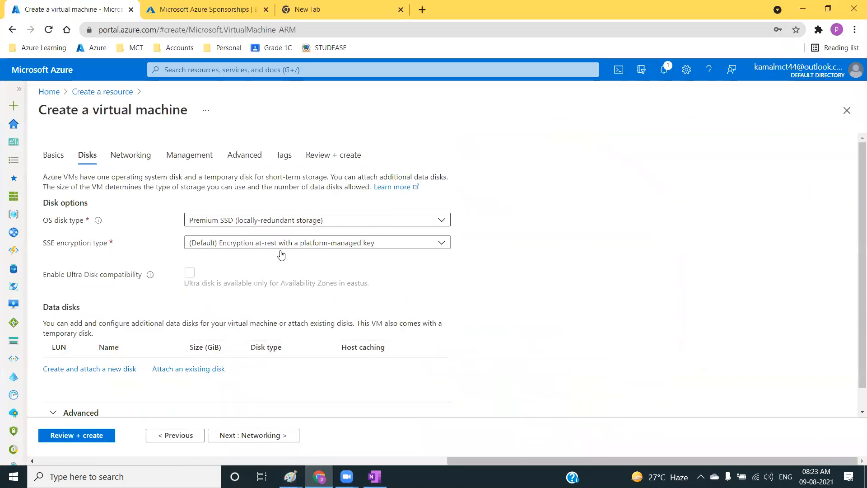
Expand the advanced disk settings and turn off the use of managed disks for the virtual machine.
scroll(214, 256, "down", 1)
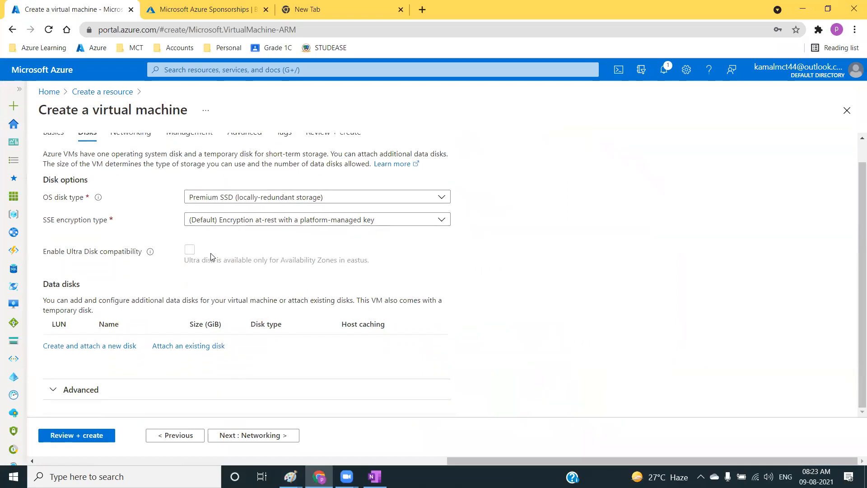
left_click(91, 392)
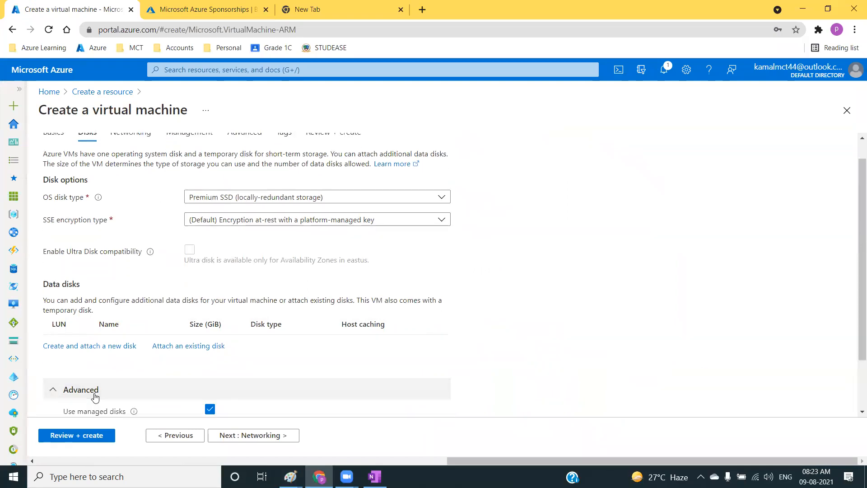
scroll(84, 388, "down", 2)
left_click(210, 342)
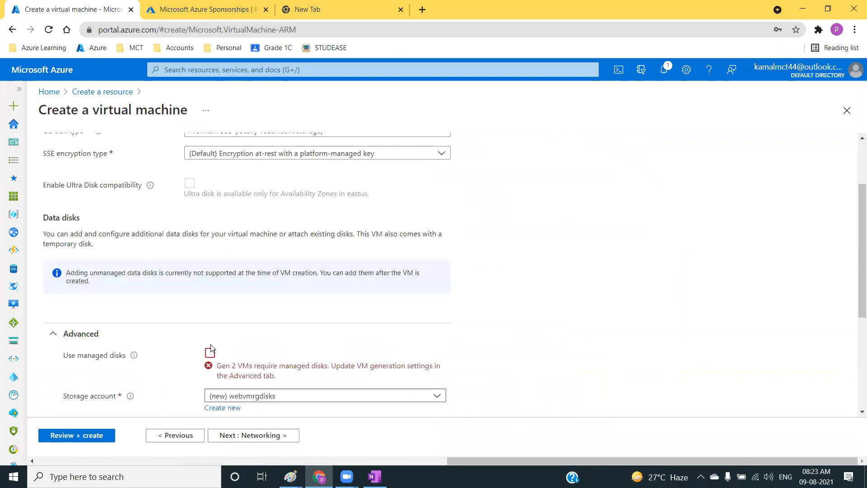
scroll(213, 361, "down", 3)
scroll(216, 354, "down", 1)
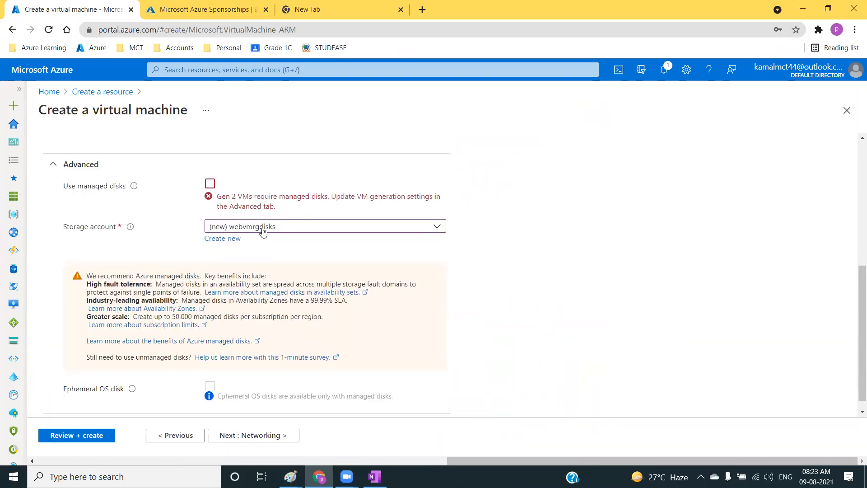
Examine the storage account choice and the listed benefits of managed disks, and turn the use of managed disks back on.
left_click(263, 232)
left_click(158, 246)
mouse_move(88, 276)
left_mouse_down()
mouse_move(368, 298)
mouse_move(350, 339)
mouse_move(367, 362)
mouse_move(375, 359)
mouse_move(264, 342)
mouse_move(135, 284)
mouse_move(88, 272)
left_mouse_up()
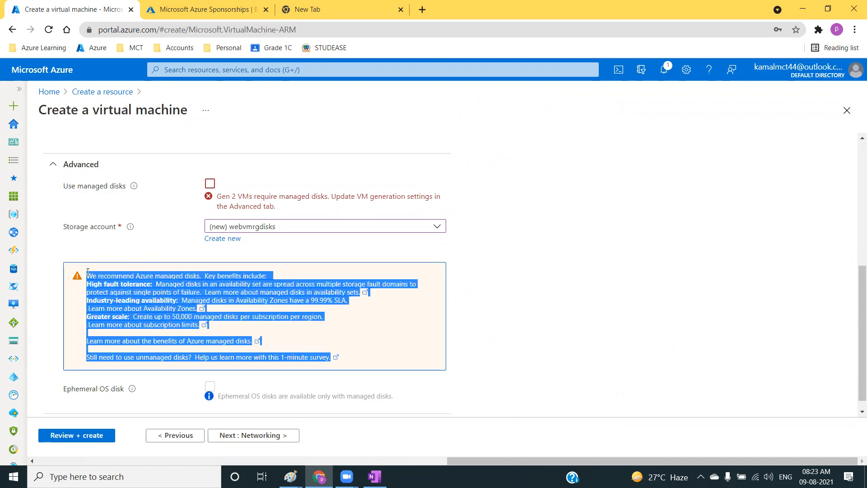
left_click(210, 185)
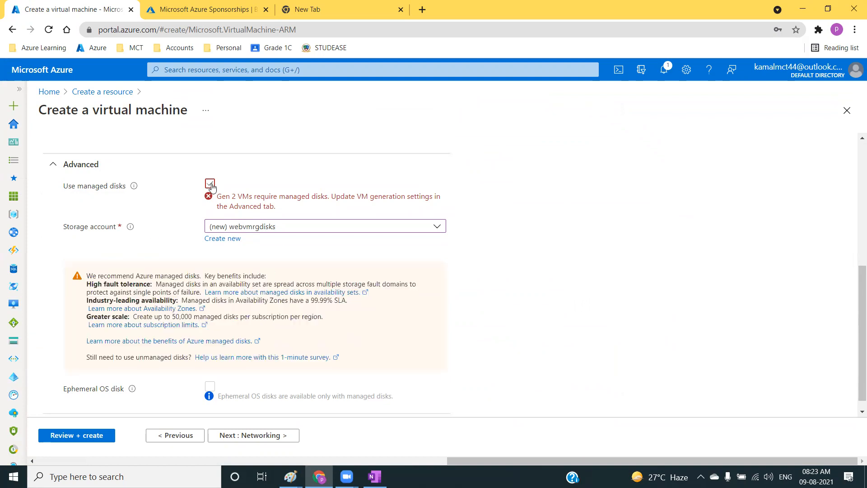
Set the OS disk type to Standard HDD with locally-redundant storage.
scroll(217, 316, "up", 1)
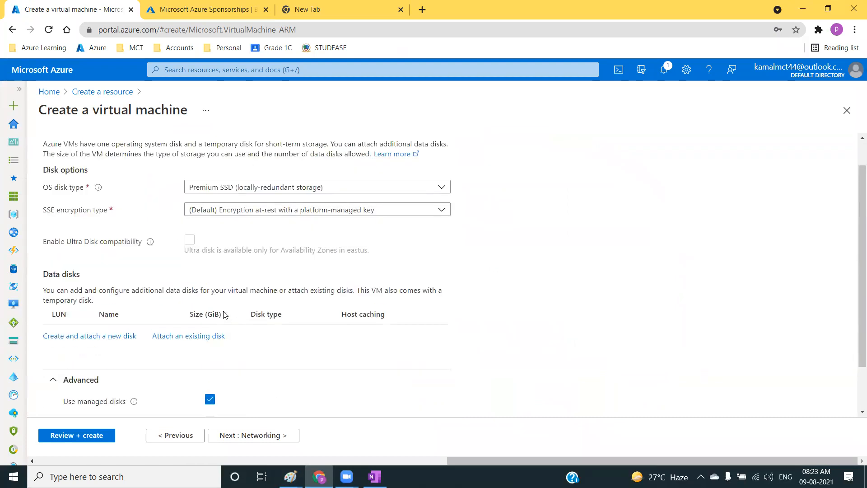
left_click(234, 192)
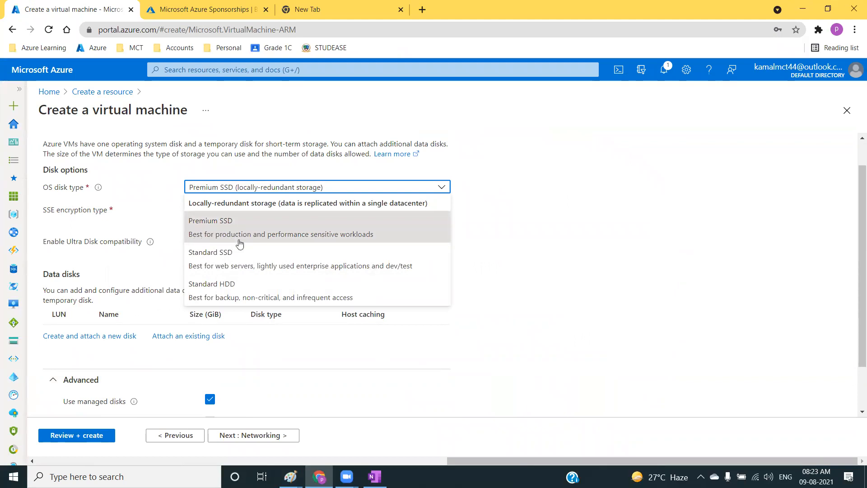
left_click(247, 297)
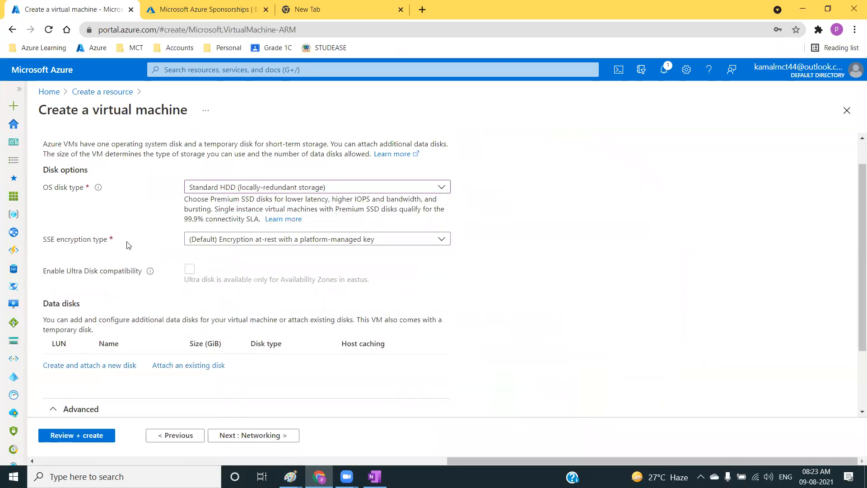
Attach the existing disk webvm1-datadisk-01 to the virtual machine as a data disk at LUN 0.
scroll(126, 245, "down", 3)
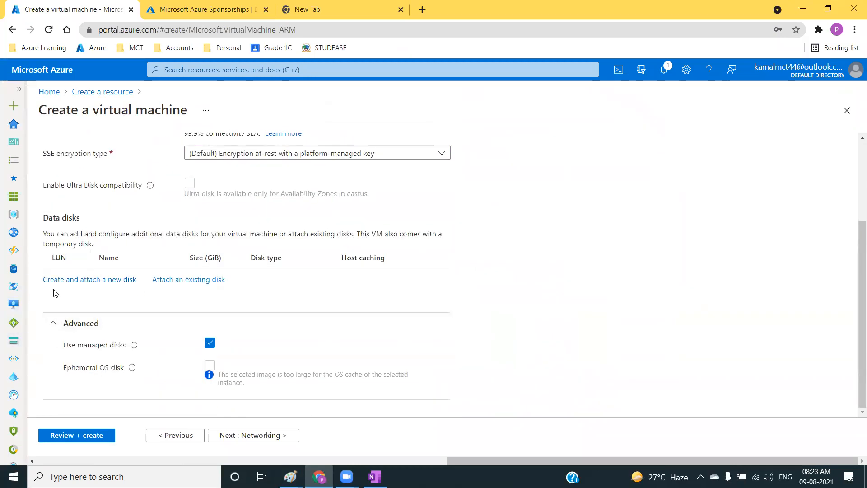
left_click(185, 280)
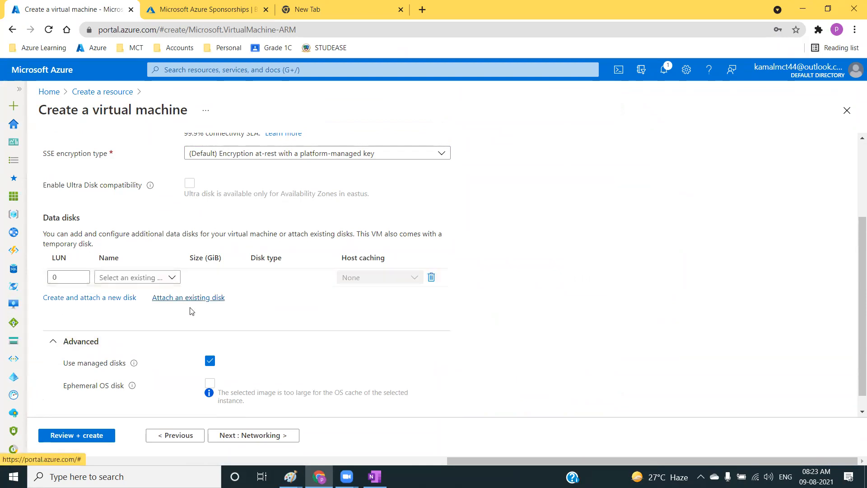
left_click(140, 277)
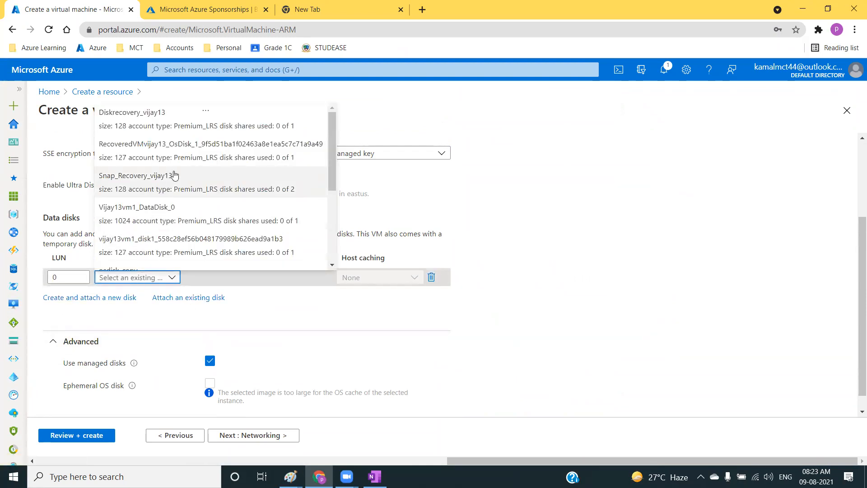
scroll(217, 201, "down", 3)
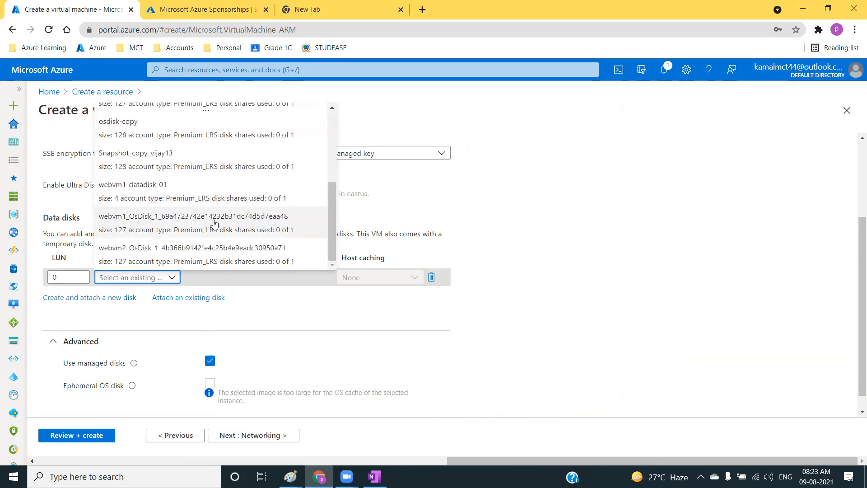
scroll(213, 223, "up", 3)
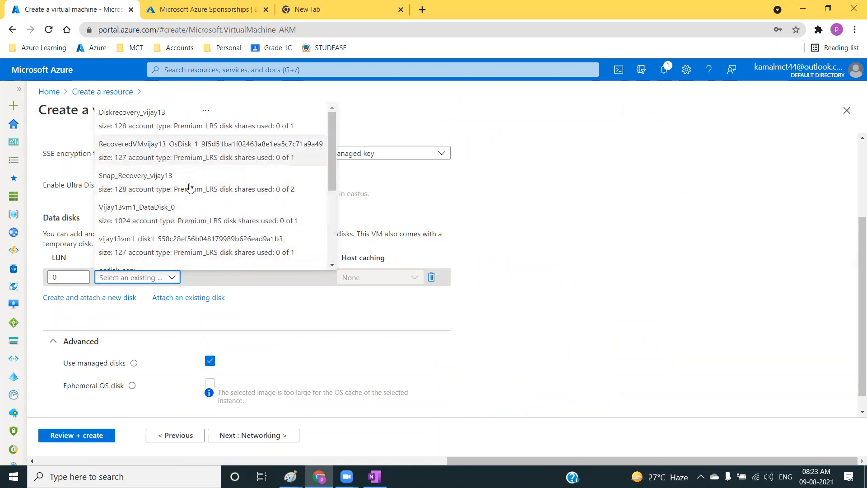
scroll(168, 233, "down", 3)
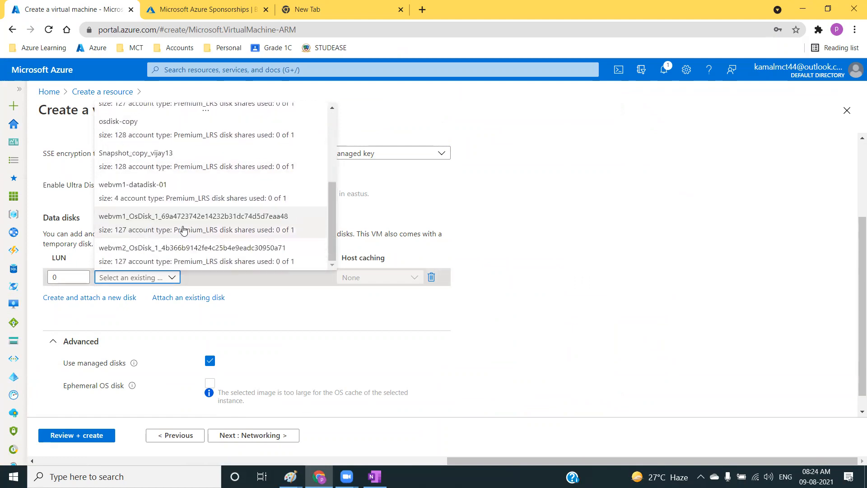
left_click(140, 222)
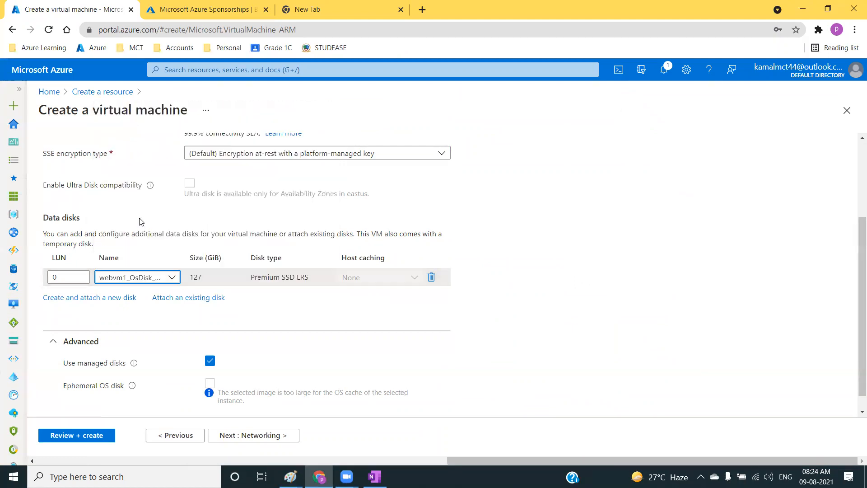
left_click(125, 280)
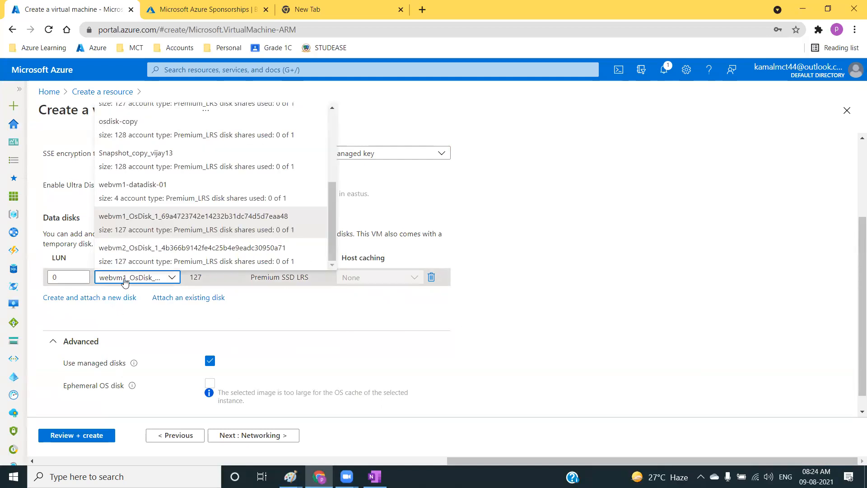
left_click(135, 197)
Examine the settings for creating and attaching a new data disk, and return to the virtual machine without creating one.
scroll(118, 243, "up", 1)
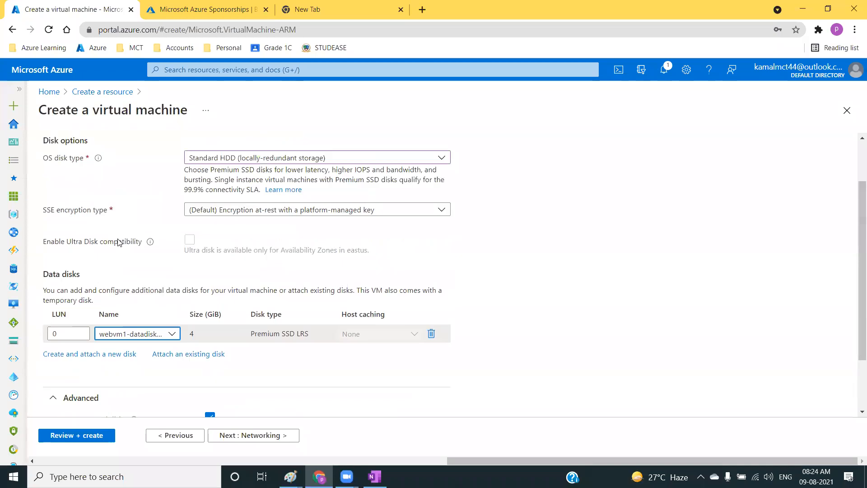
scroll(125, 254, "down", 2)
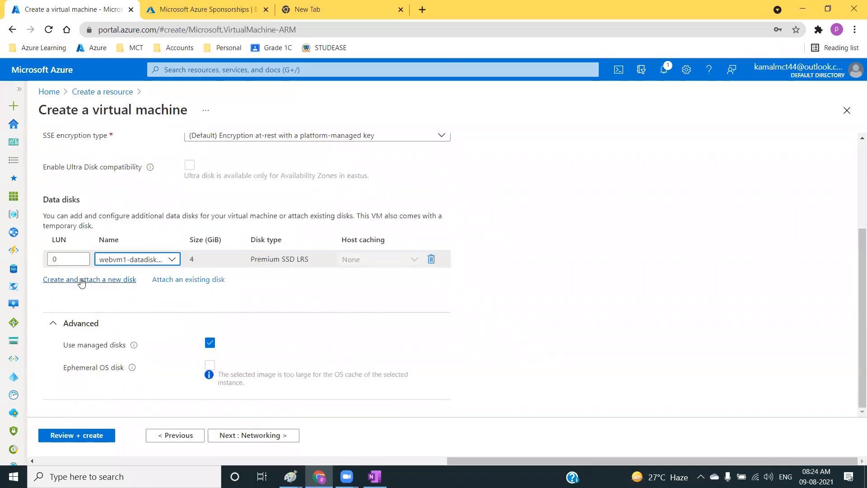
left_click(80, 284)
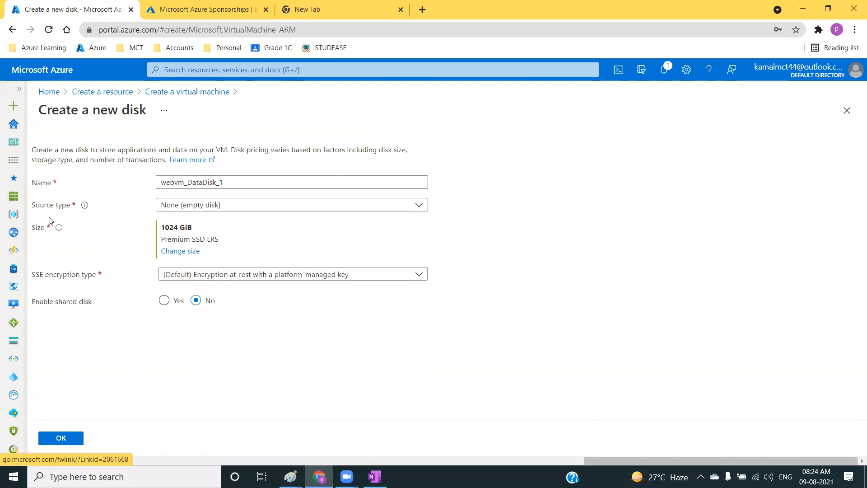
left_click(183, 92)
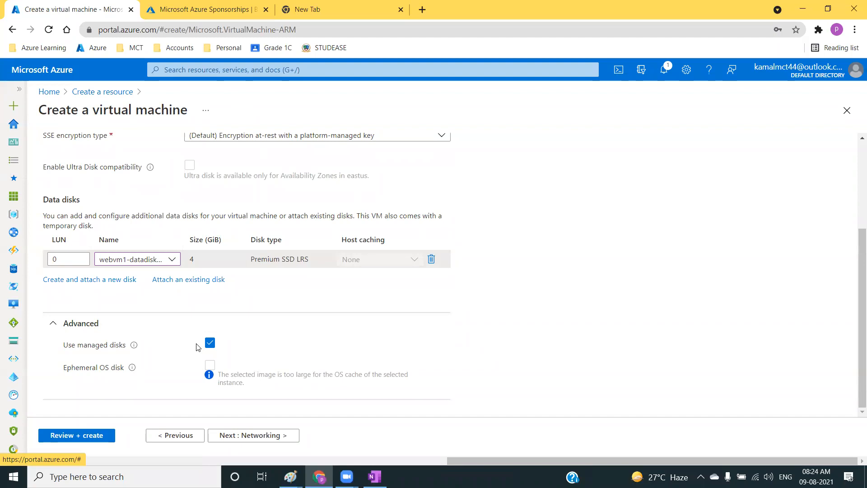
Review the chosen disk options and proceed to the virtual machine's networking settings.
scroll(194, 316, "up", 3)
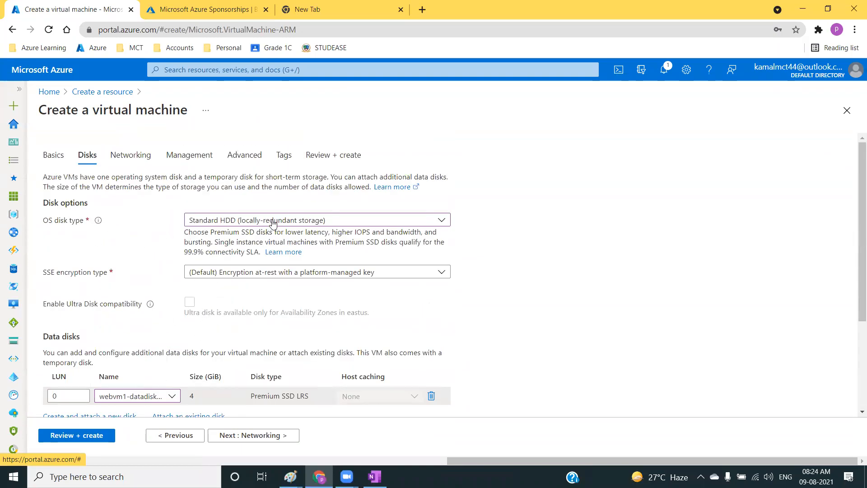
scroll(221, 364, "down", 3)
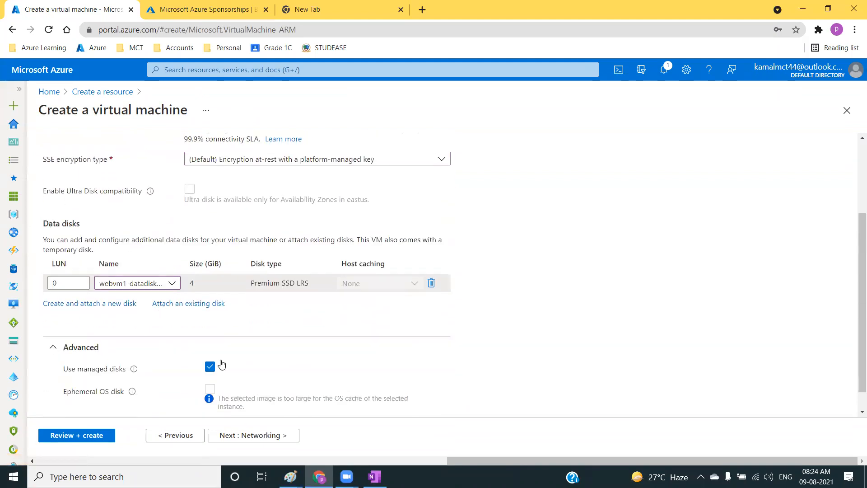
left_click(248, 436)
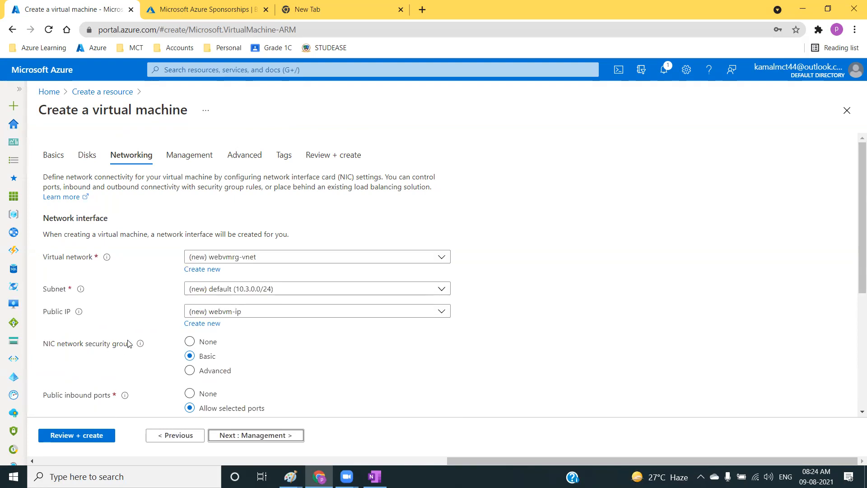
scroll(112, 362, "down", 5)
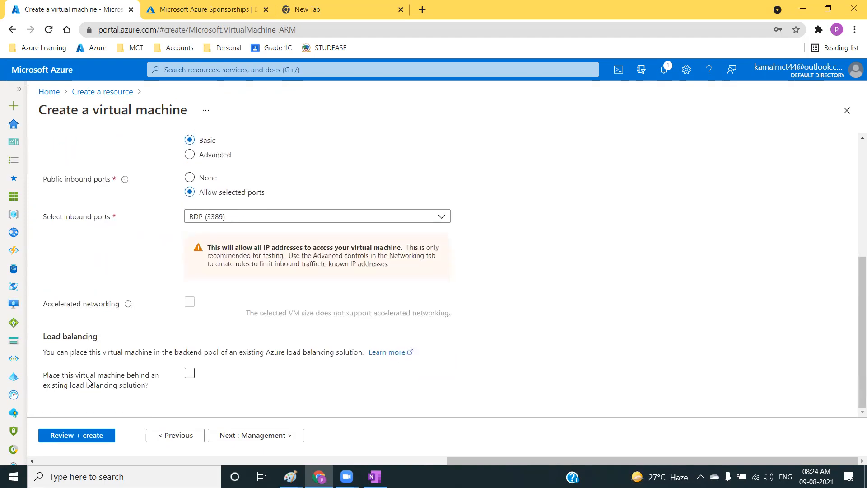
Start defining a new virtual network for the machine and set its default subnet's address range to 10.3.1.0/24.
scroll(175, 284, "up", 5)
left_click(202, 269)
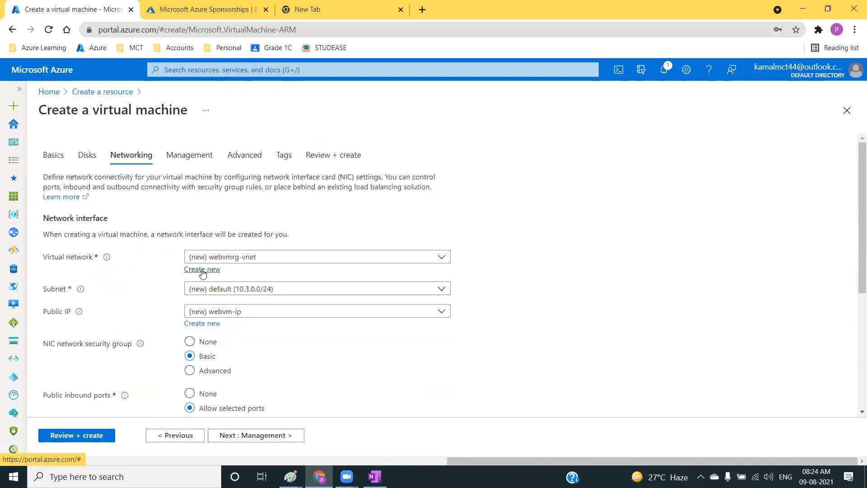
left_click_drag(519, 176, 430, 177)
left_click(471, 176)
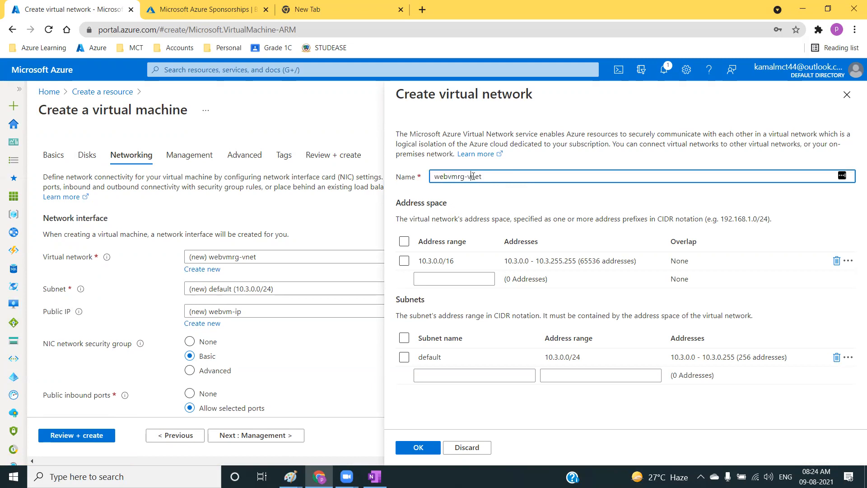
left_click_drag(456, 261, 419, 262)
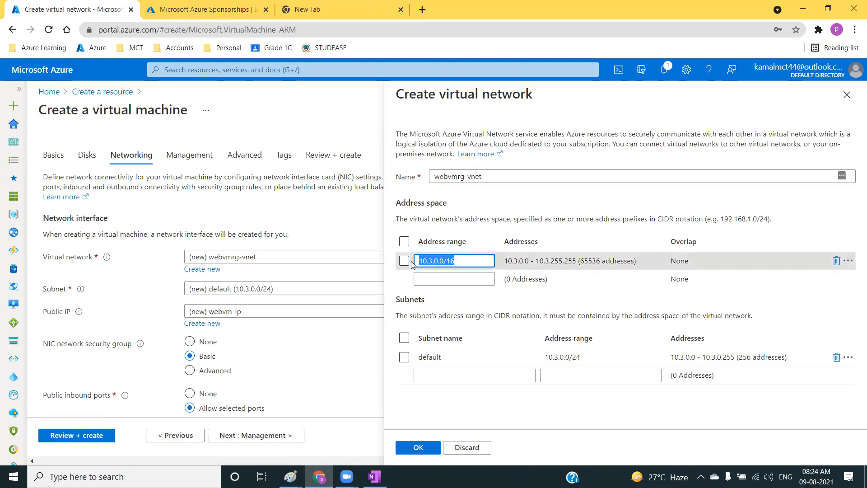
left_click(573, 357)
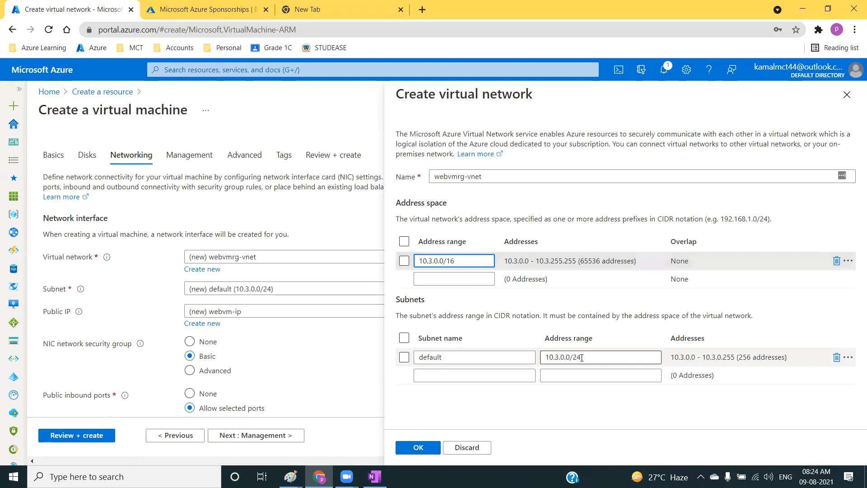
left_click_drag(598, 358, 544, 358)
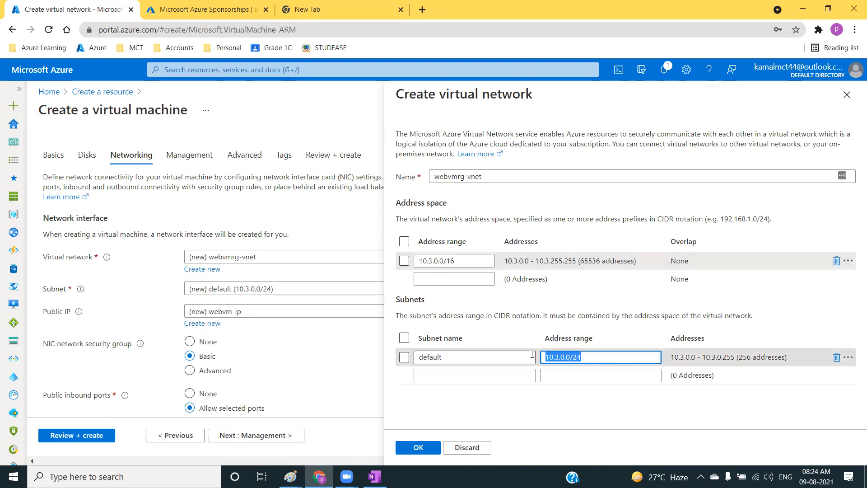
left_click(561, 360)
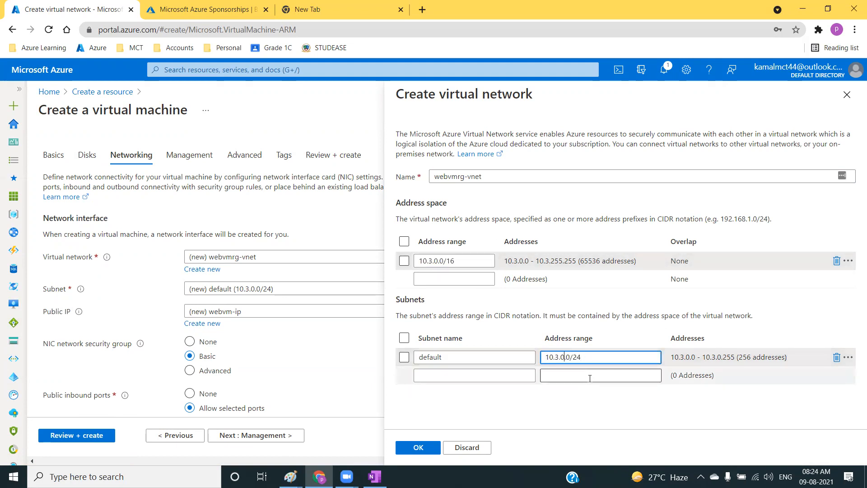
key("Delete")
type("1")
left_click(478, 376)
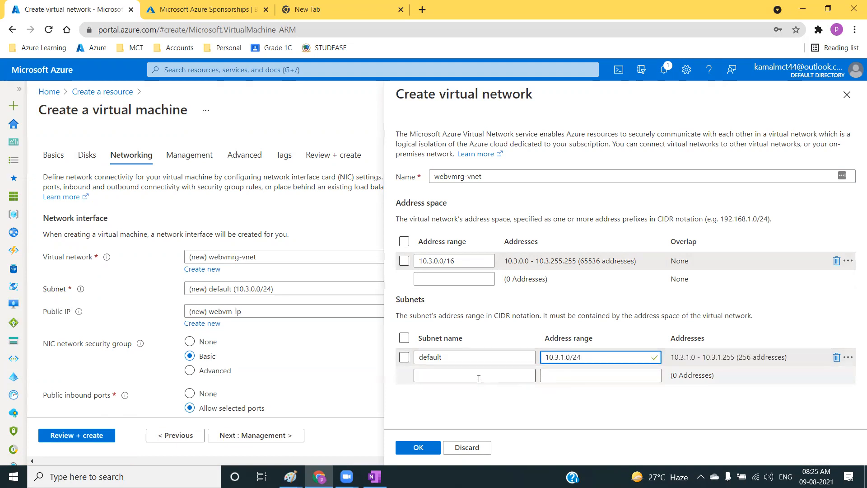
Rename the default subnet as WebSubnet.
left_click(475, 357)
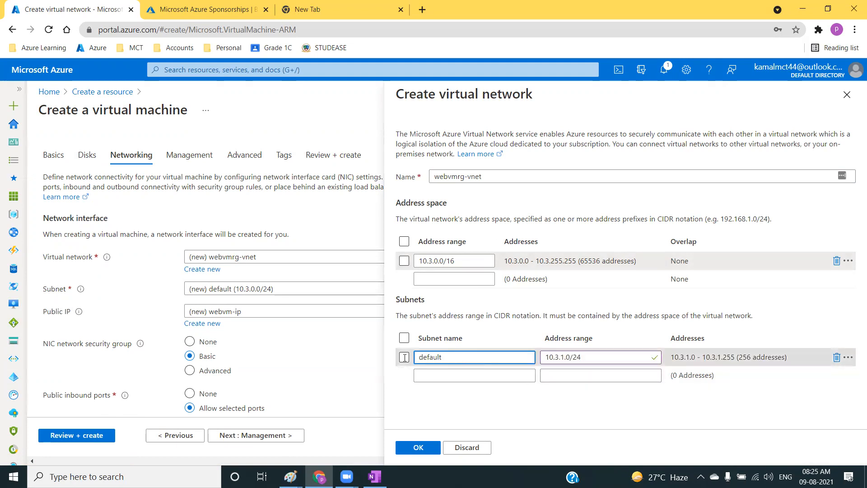
left_click_drag(405, 358, 353, 361)
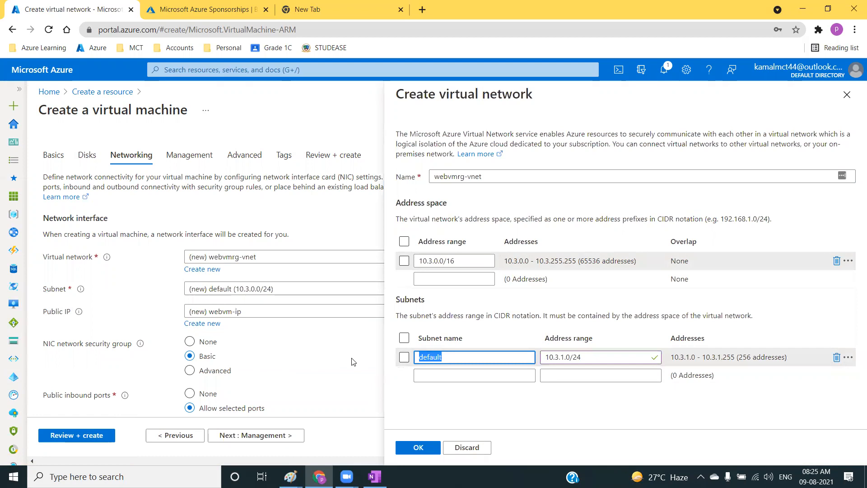
type("WebSubnet")
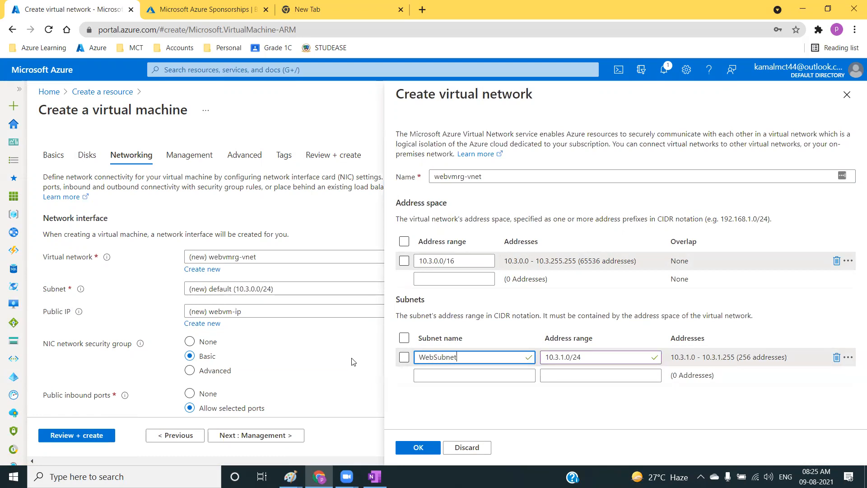
Add a second subnet named DbSubnet to the virtual network.
left_click(436, 376)
type("D")
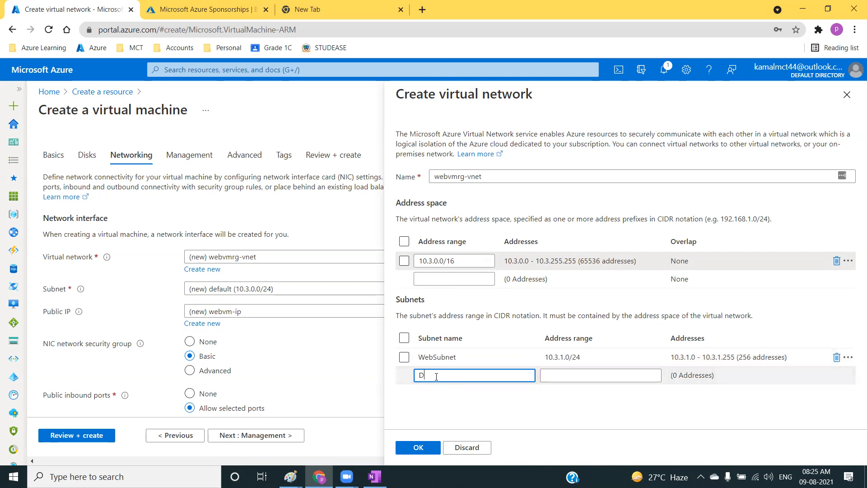
type("bSubnet")
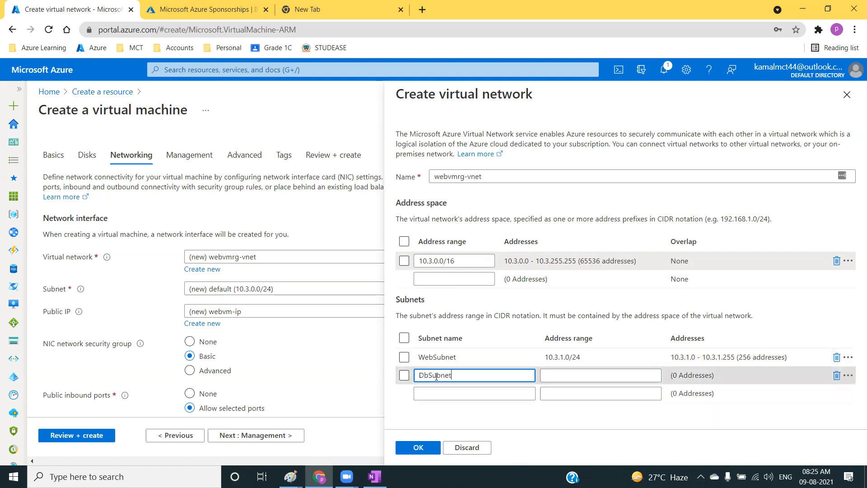
Copy WebSubnet's address range to DbSubnet and change it to 10.3.2.0/24.
left_click(598, 357)
left_click_drag(599, 357, 515, 359)
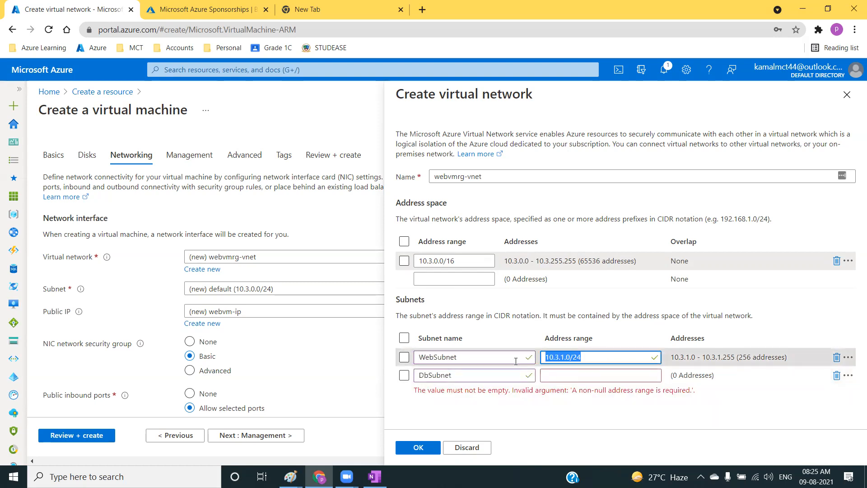
type("Please re-join same link")
left_click(556, 376)
key("ctrl+z")
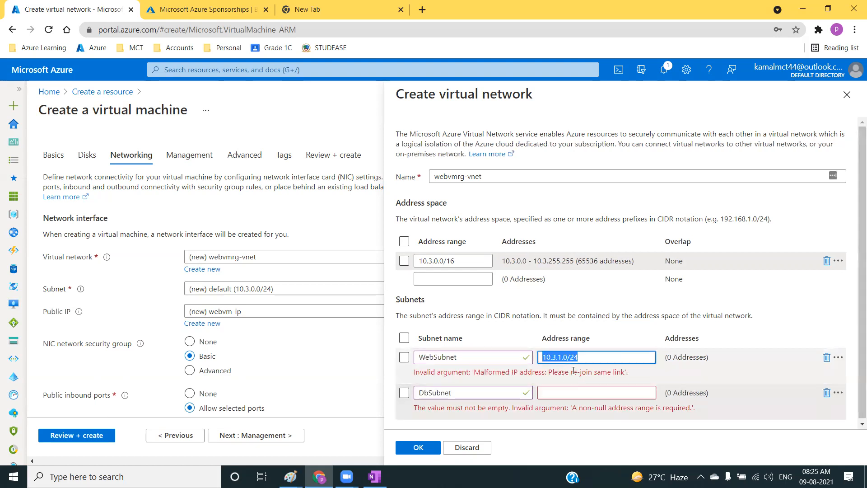
key("ctrl+c")
left_click(578, 371)
key("ctrl+v")
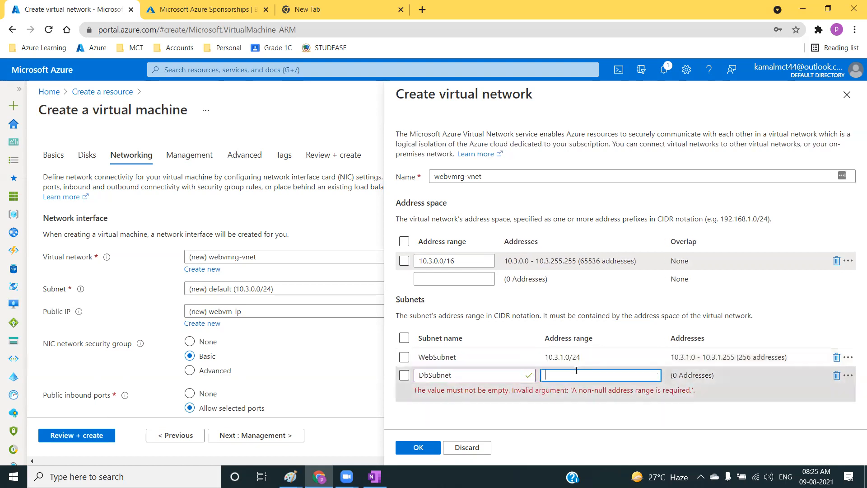
key("Left")
key("Left")
key("Left")
key("Left")
key("Left")
key("BackSpace")
type("2")
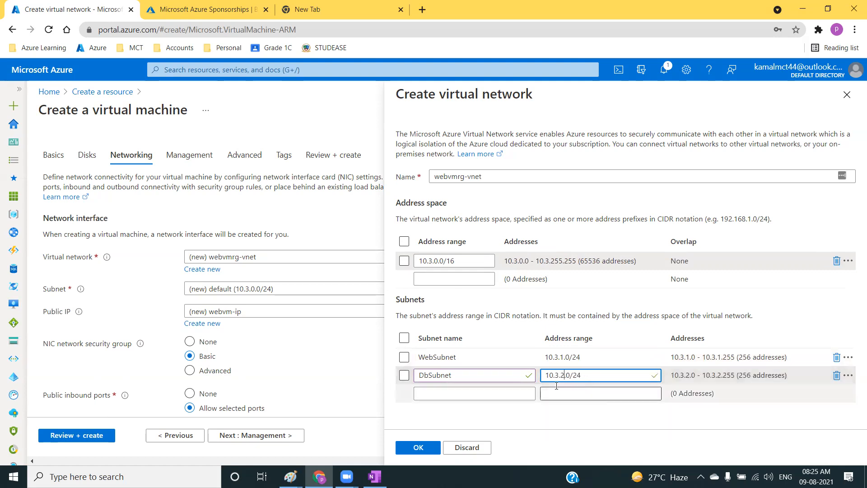
Examine the virtual network's address space, its name and the two subnet definitions.
left_click(574, 220)
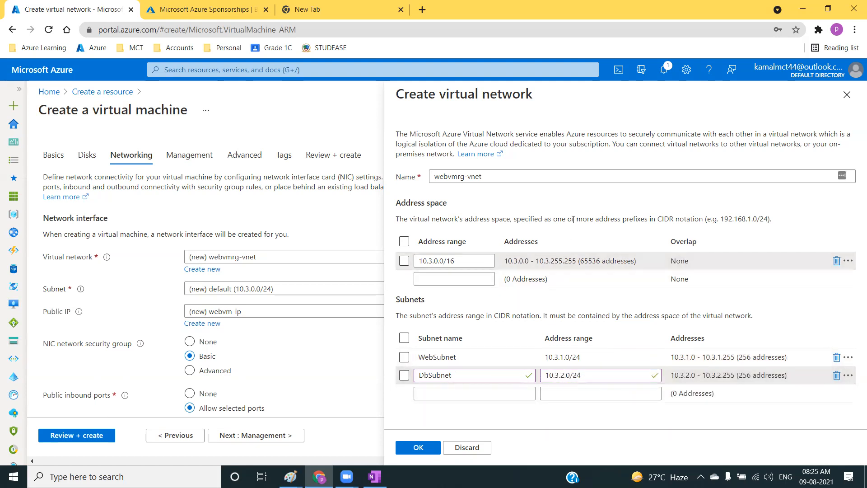
left_click(448, 261)
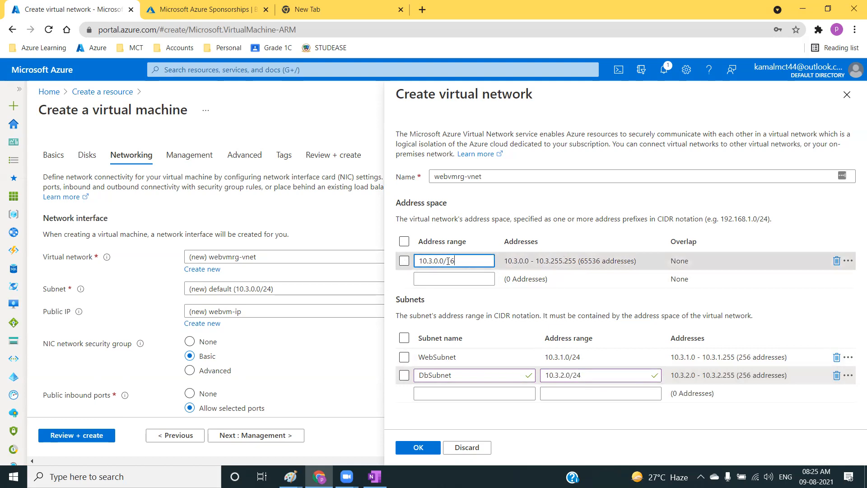
left_click_drag(448, 261, 413, 260)
left_click(500, 220)
left_click(475, 262)
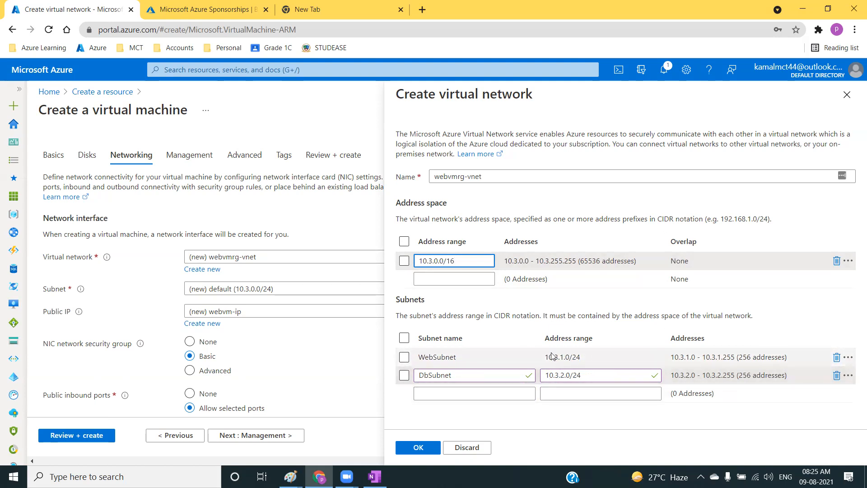
left_click(586, 215)
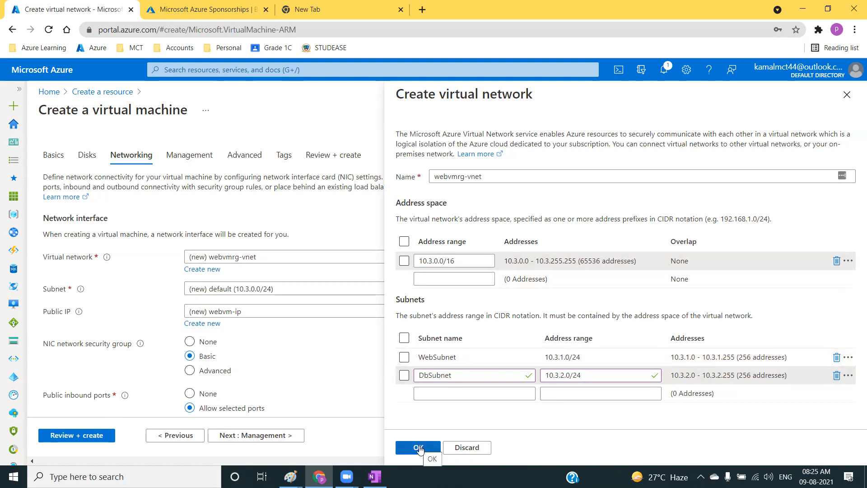
left_click_drag(484, 177, 407, 180)
left_click(475, 359)
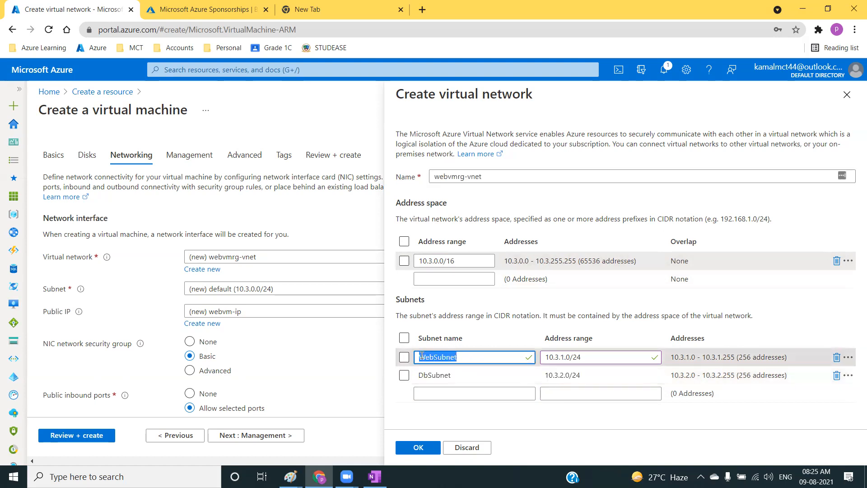
left_click(480, 371)
left_click(474, 356)
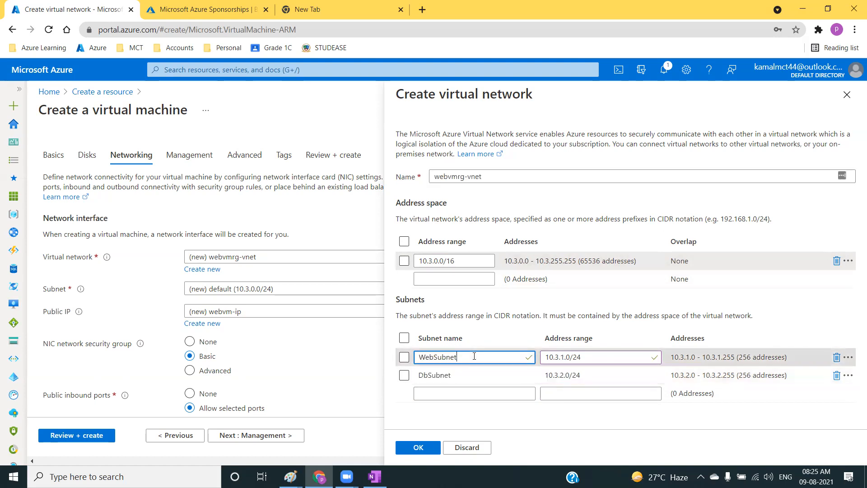
left_click_drag(480, 354, 414, 357)
left_click(469, 374)
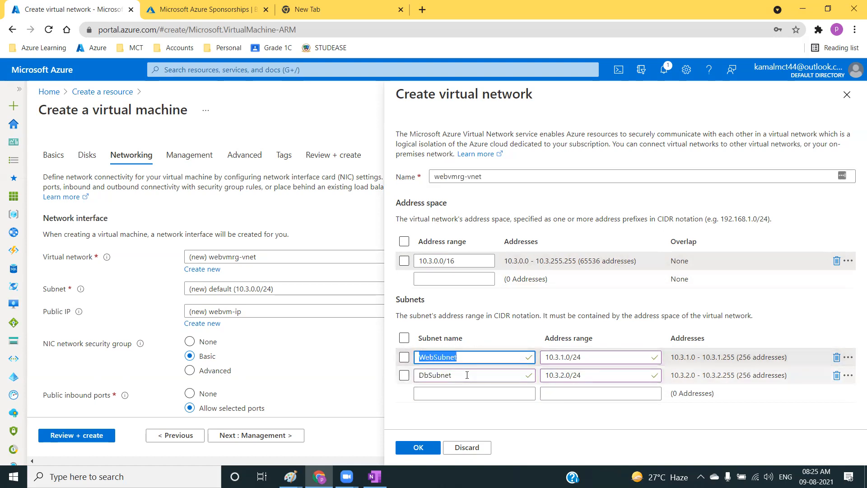
Confirm the virtual network definition and select WebSubnet (10.3.1.0/24) as the virtual machine's subnet.
left_click(420, 448)
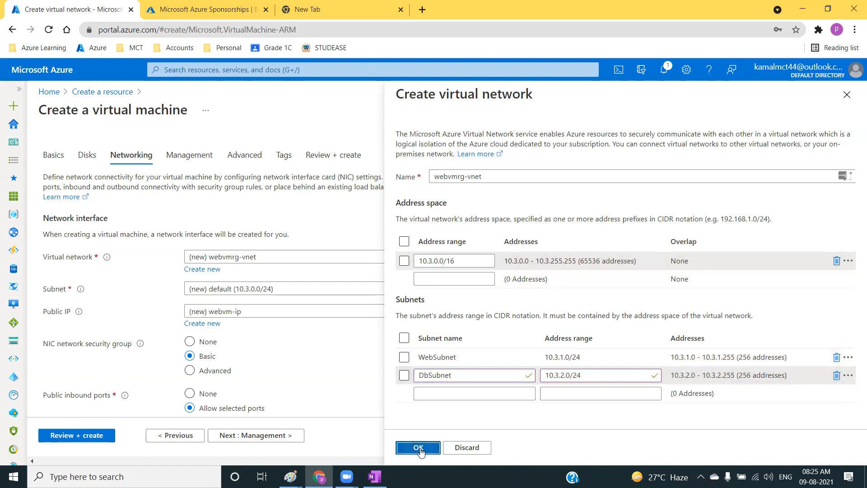
left_click(420, 448)
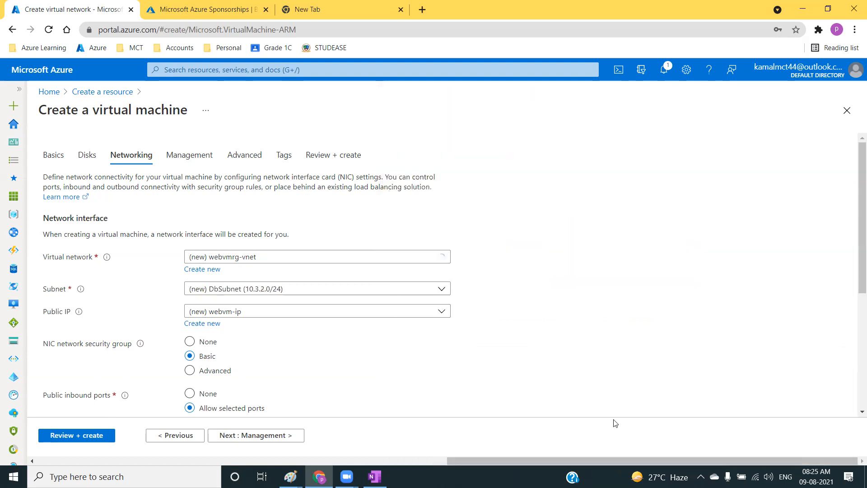
left_click(285, 296)
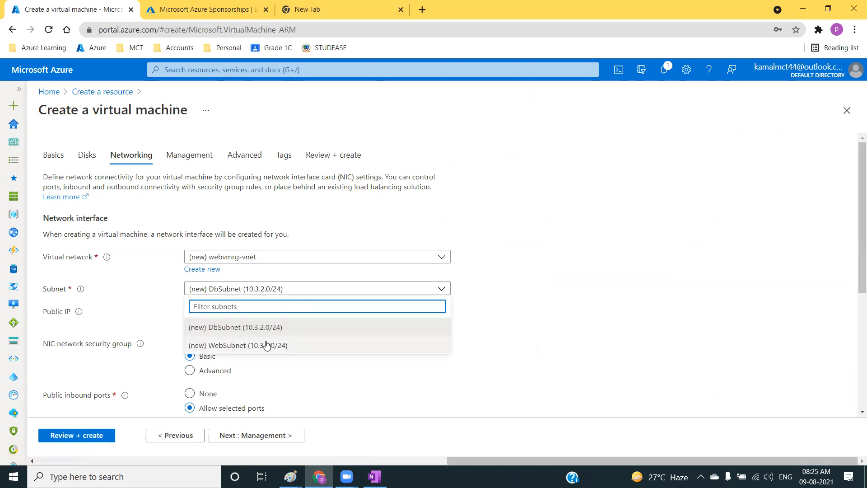
left_click(234, 348)
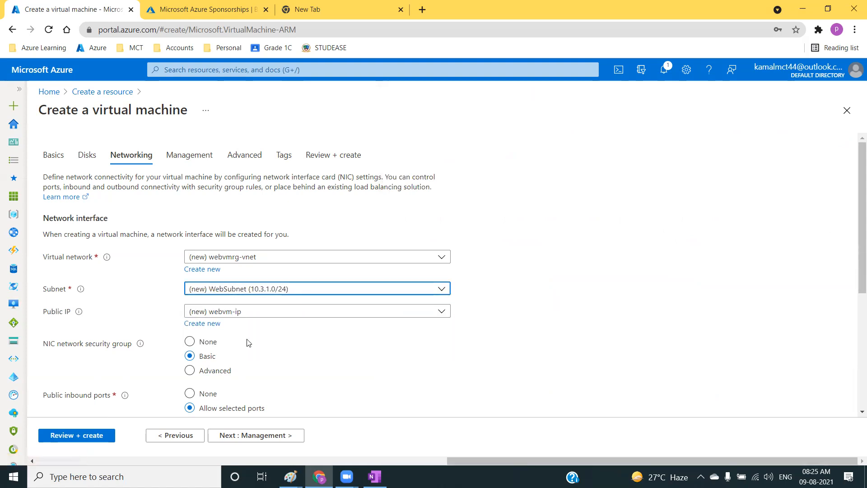
Look through the public IP choices and set the virtual machine's public IP to None.
scroll(620, 273, "down", 3)
left_click(257, 199)
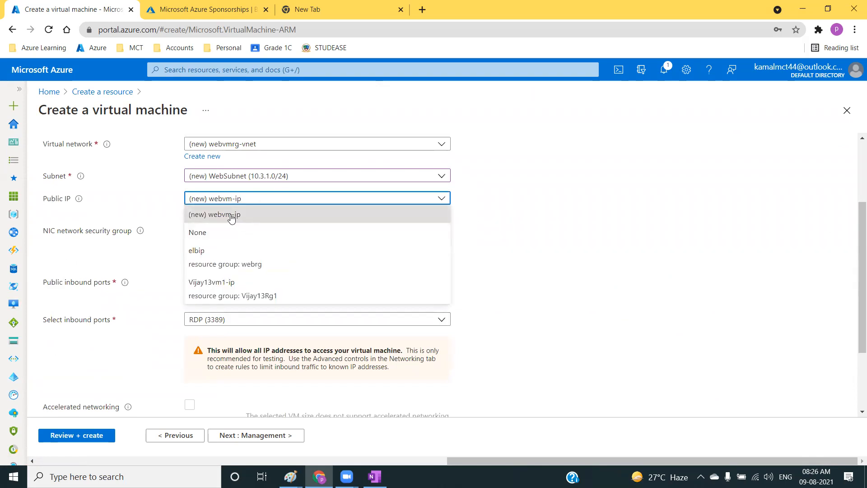
left_click(232, 218)
left_click(292, 198)
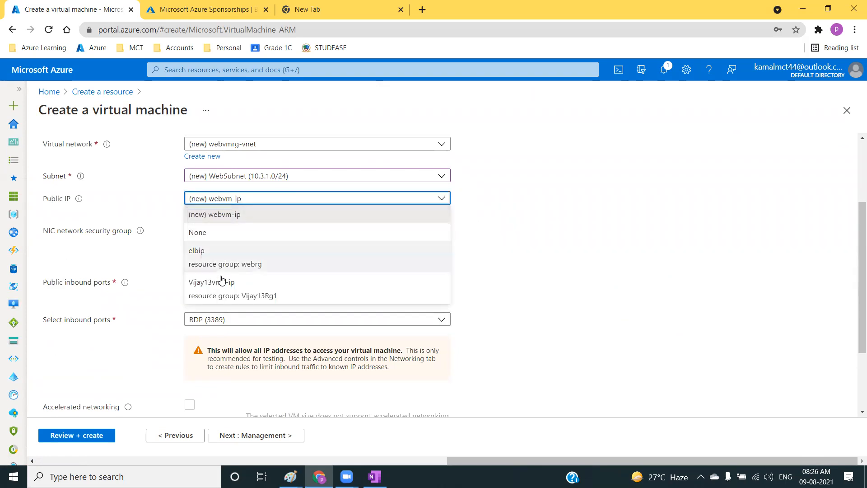
left_click(202, 234)
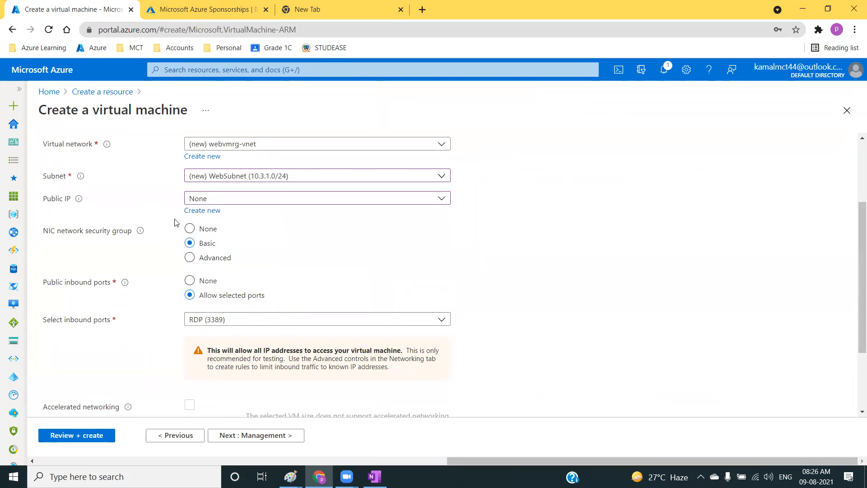
Keep the remaining networking, management and advanced settings at their defaults and proceed to the final review and validation.
scroll(241, 404, "down", 2)
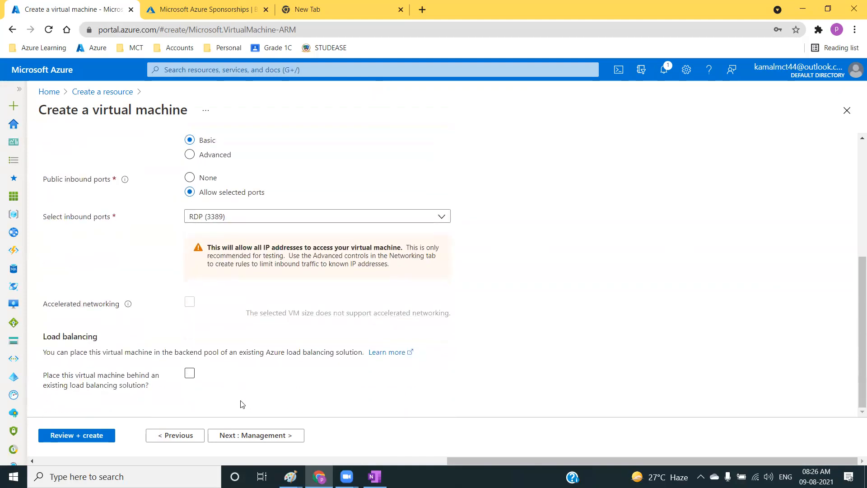
left_click(260, 436)
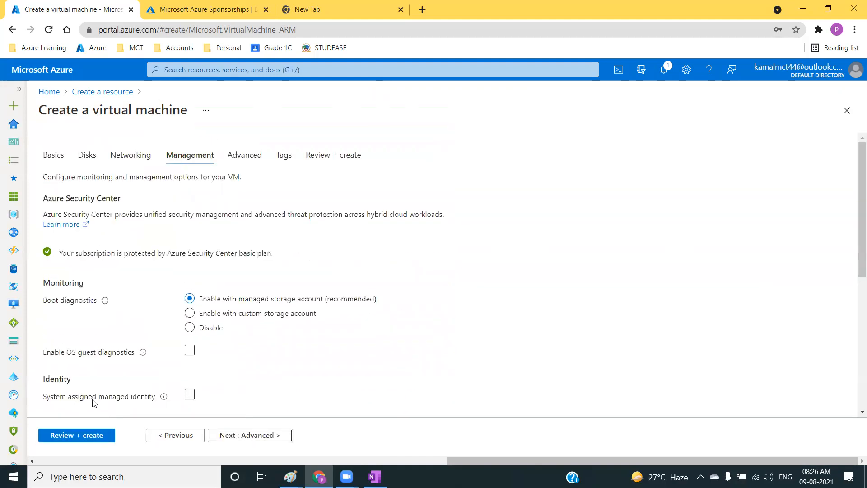
scroll(235, 372, "down", 5)
scroll(238, 379, "down", 2)
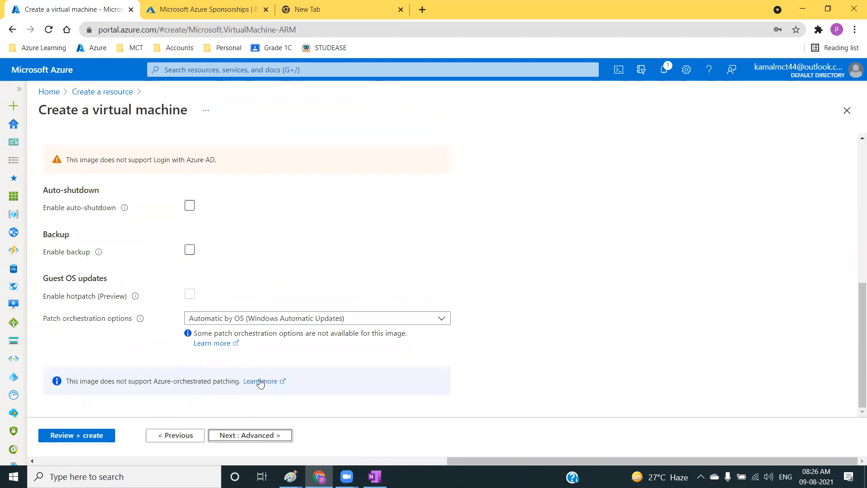
left_click(264, 436)
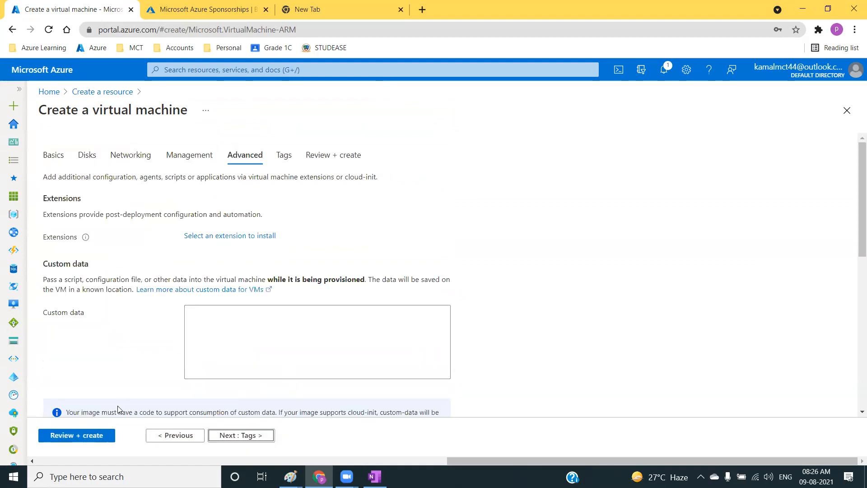
left_click(88, 435)
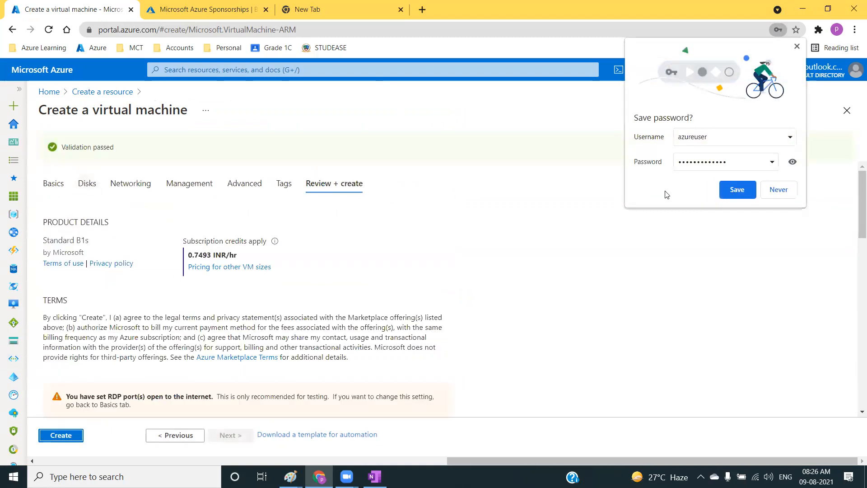
Decline saving the password in the browser, review the virtual machine's configuration summary and create the virtual machine.
left_click(778, 189)
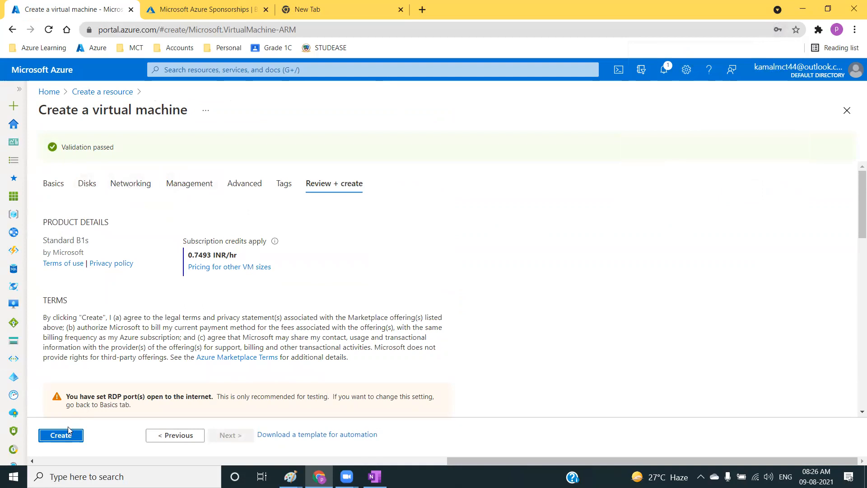
scroll(99, 316, "down", 5)
left_click_drag(41, 212, 233, 387)
left_click(233, 387)
scroll(233, 387, "down", 8)
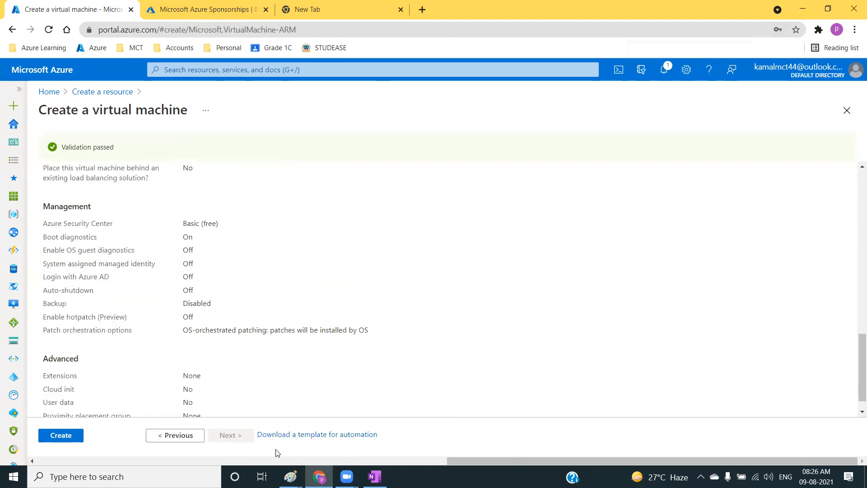
scroll(298, 384, "down", 1)
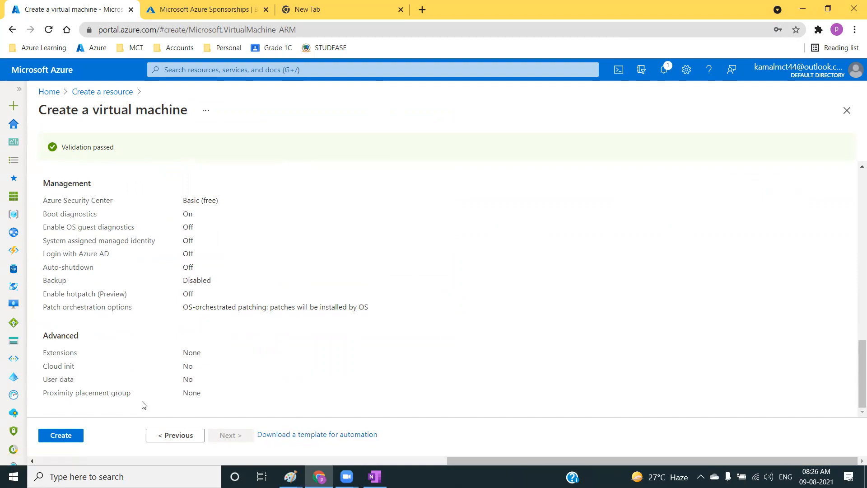
left_click(60, 435)
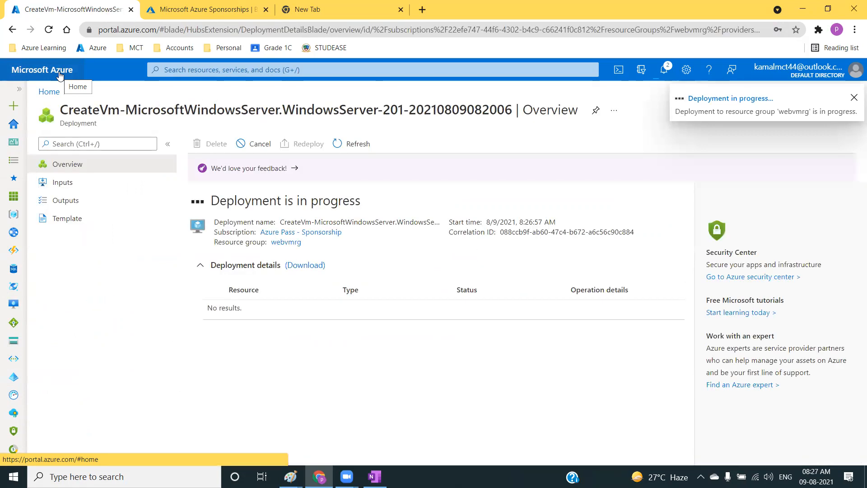
Leave the deployment overview for the portal home and open the list of virtual machines.
left_click(58, 66)
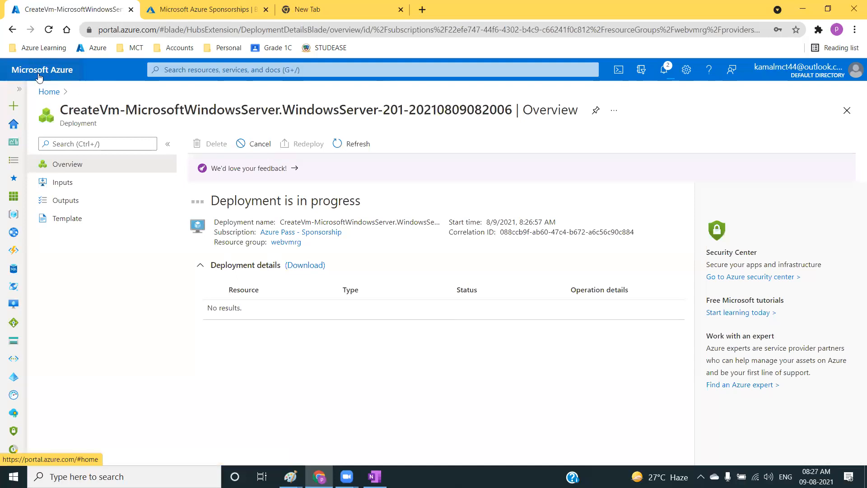
left_click(230, 140)
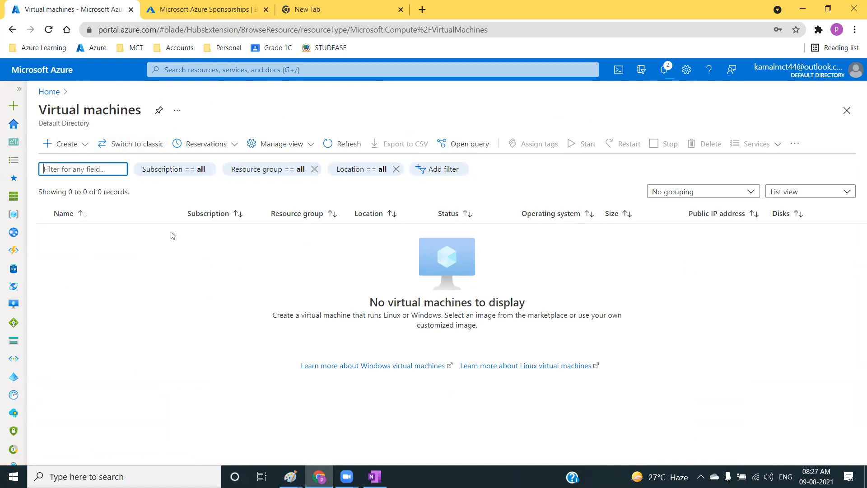
left_click(253, 24)
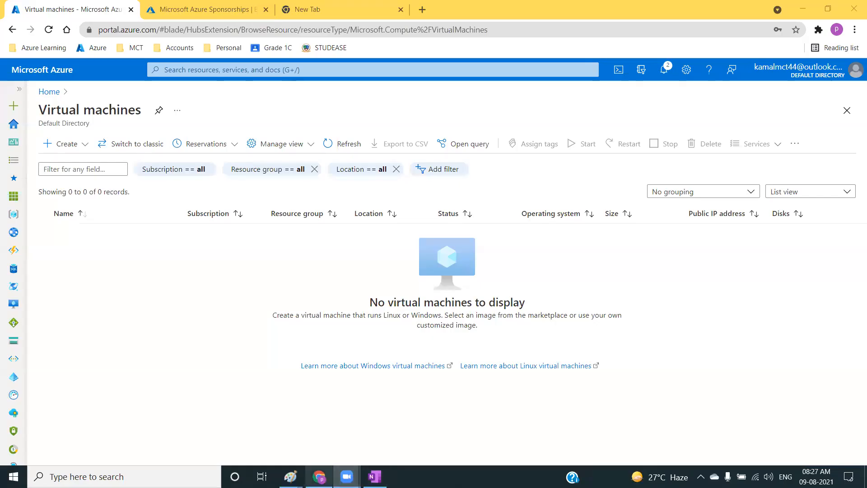
Switch to the Paint drawing of server racks and draw a red rounded rectangle of about 1336 × 693 px around all six racks.
mouse_move(291, 477)
left_click(418, 426)
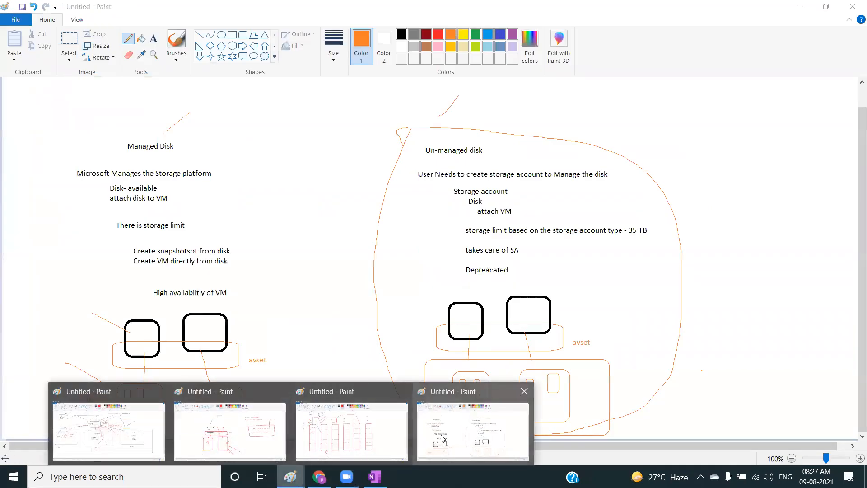
left_click(351, 429)
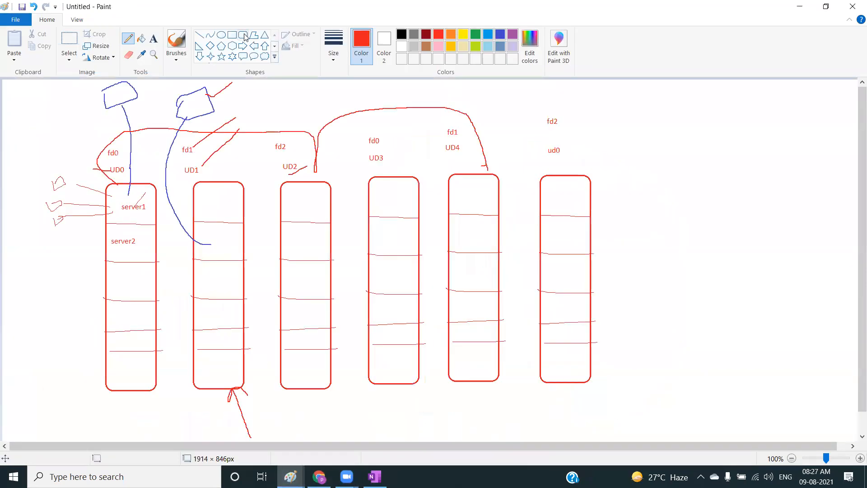
left_click_drag(35, 116, 638, 428)
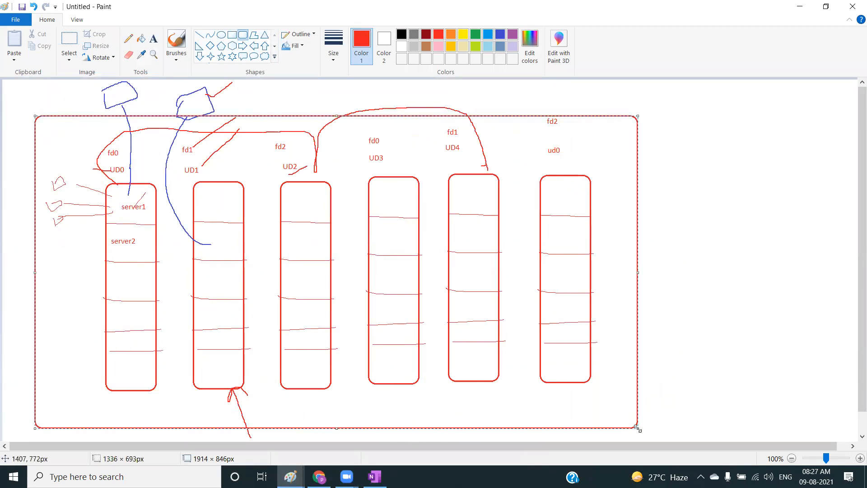
left_click(691, 224)
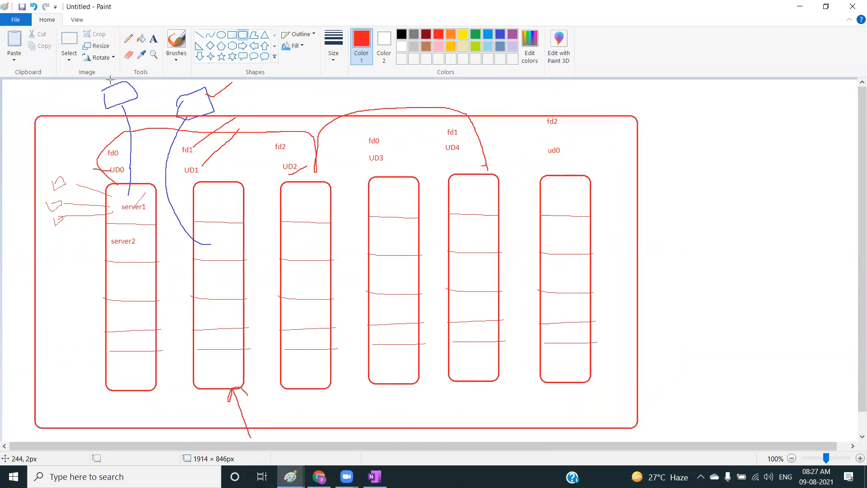
Mark the tops of the first two racks with red Pencil strokes and draw a cross at the large frame's upper-right corner.
left_click(154, 40)
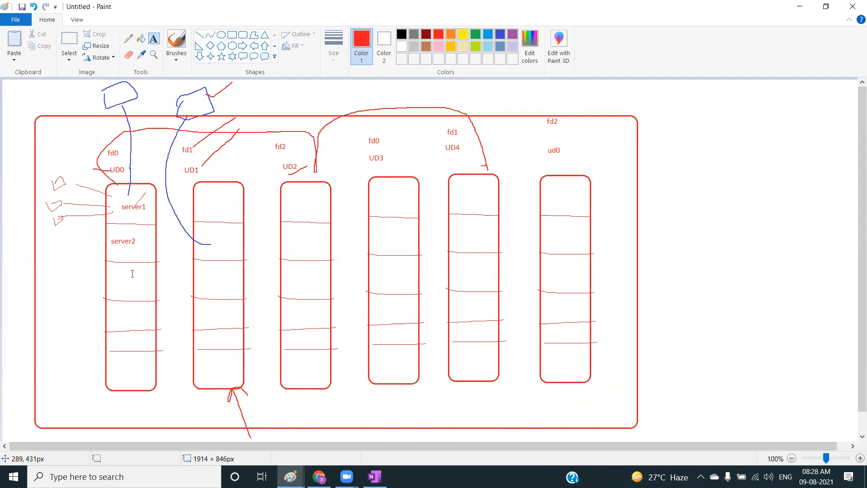
left_click(129, 39)
left_click_drag(121, 184, 68, 169)
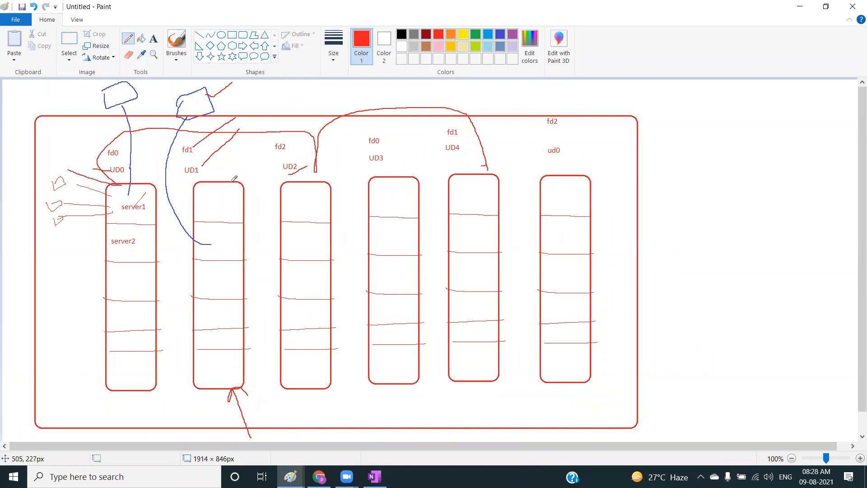
left_click_drag(235, 182, 252, 167)
mouse_move(625, 98)
left_mouse_down()
mouse_move(600, 131)
mouse_move(629, 138)
left_mouse_up()
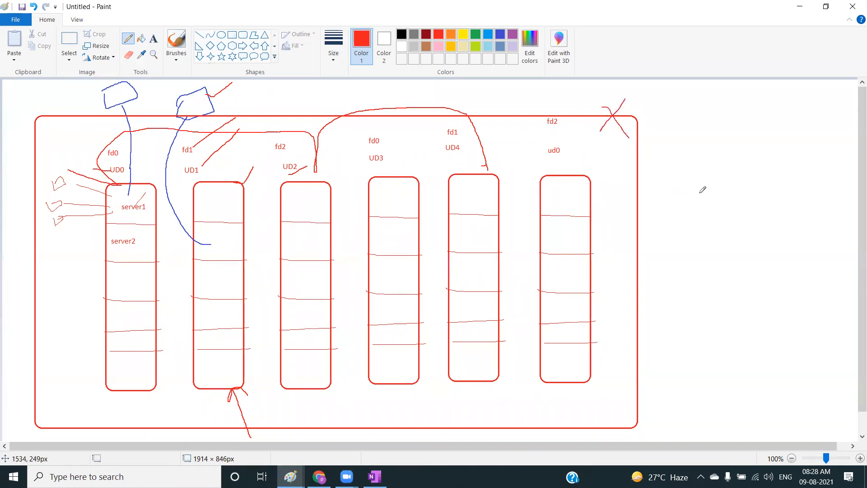
Sketch a second red box beside the large frame and add pointer strokes at the first two racks, the frame's upper edge and the new box.
mouse_move(684, 128)
left_mouse_down()
mouse_move(671, 261)
mouse_move(683, 343)
mouse_move(830, 325)
mouse_move(816, 145)
mouse_move(737, 133)
mouse_move(683, 136)
left_mouse_up()
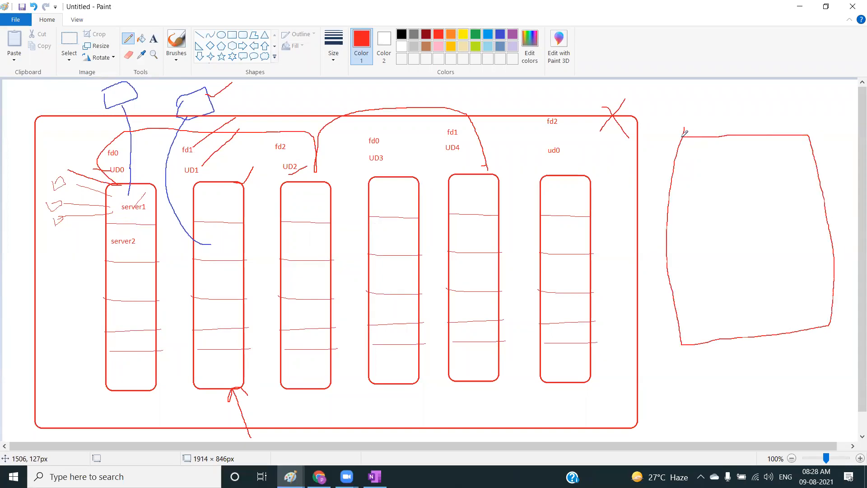
left_click_drag(133, 182, 156, 166)
left_click_drag(199, 186, 241, 164)
left_click_drag(521, 130, 505, 80)
left_click_drag(727, 163, 756, 88)
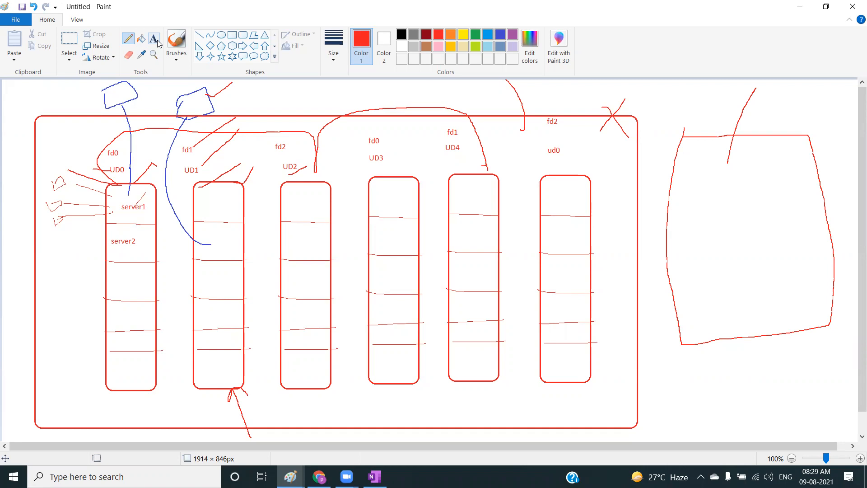
Switch back to the Azure portal, refresh the virtual machine list and open the Disks settings of webvm.
left_click(319, 477)
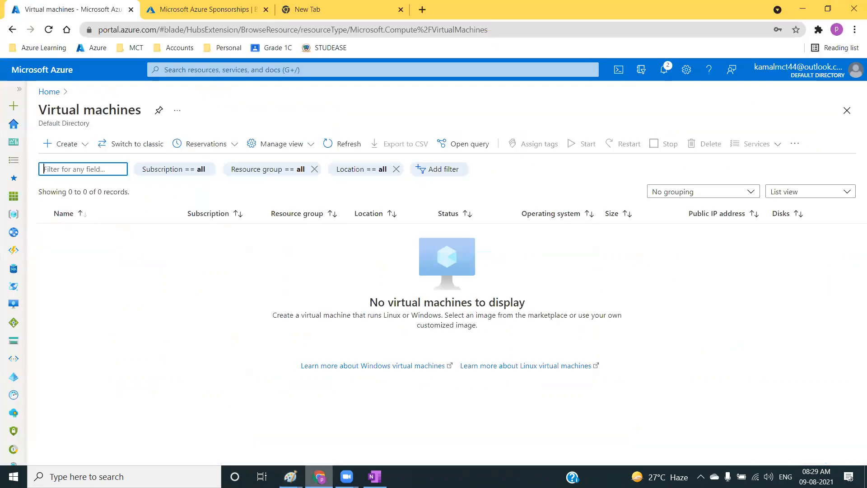
left_click(334, 145)
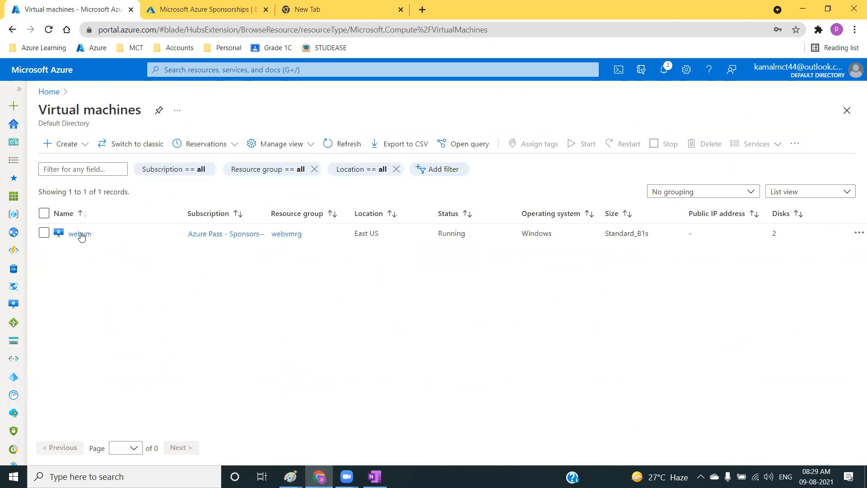
left_click(80, 234)
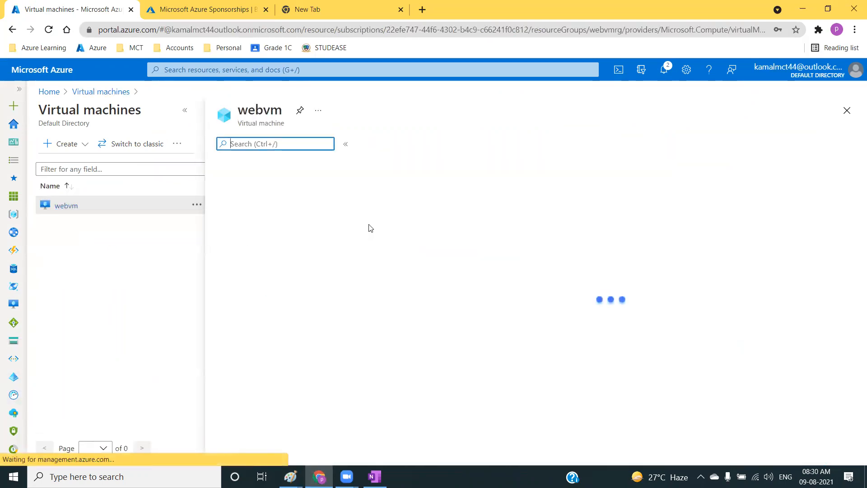
left_click(241, 314)
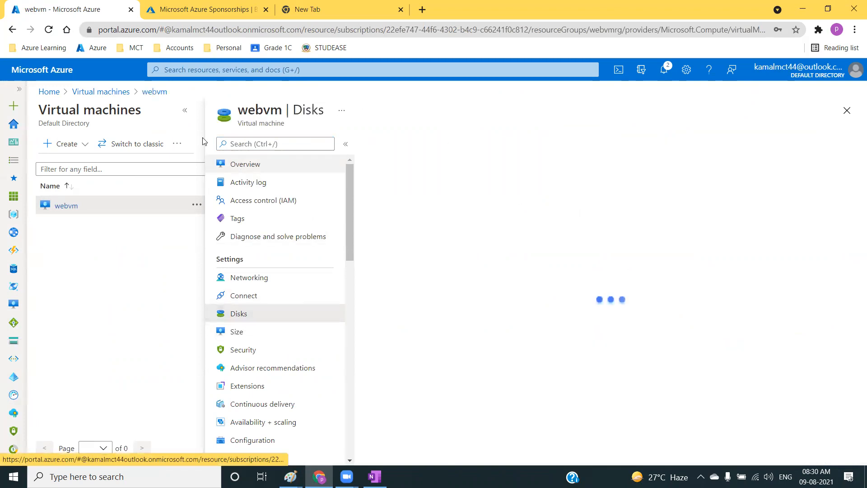
left_click(185, 110)
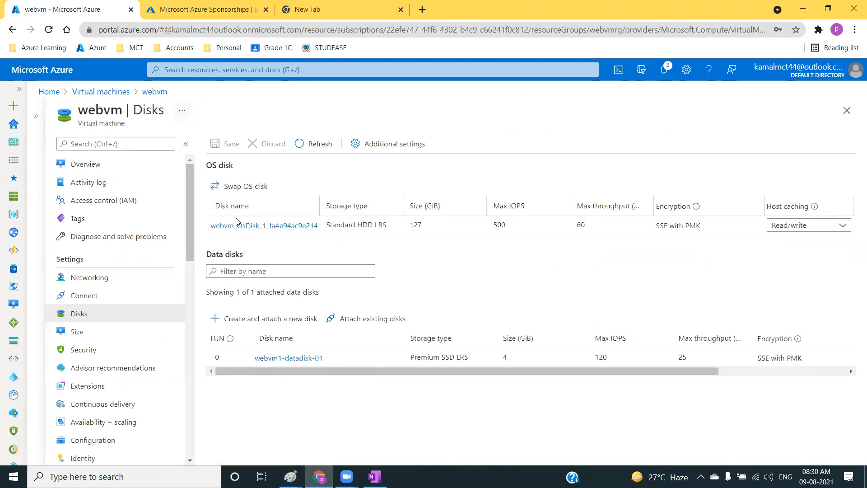
Try Standard SSD and Premium SSD as the OS disk's SKU, discard the change and return to webvm's disks.
left_click(271, 233)
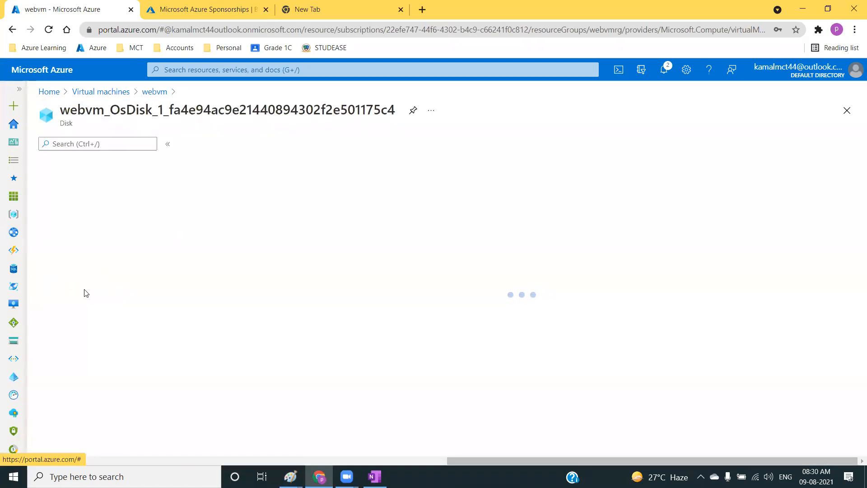
left_click(78, 263)
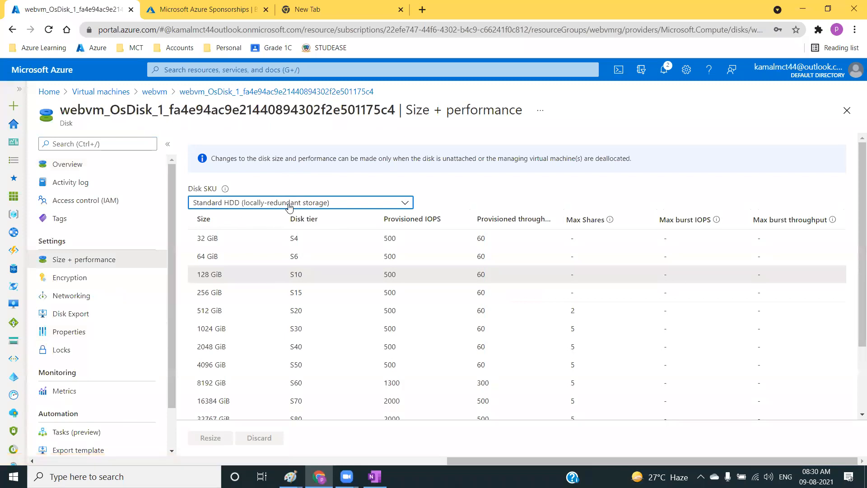
left_click(289, 207)
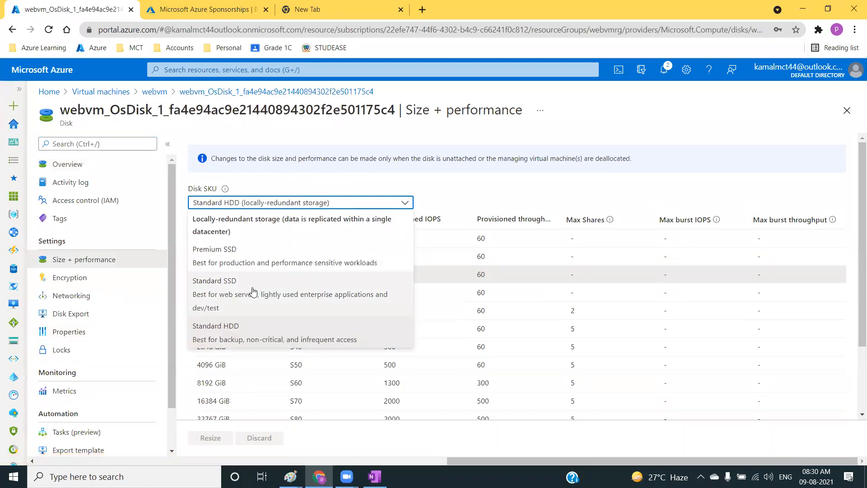
left_click(226, 292)
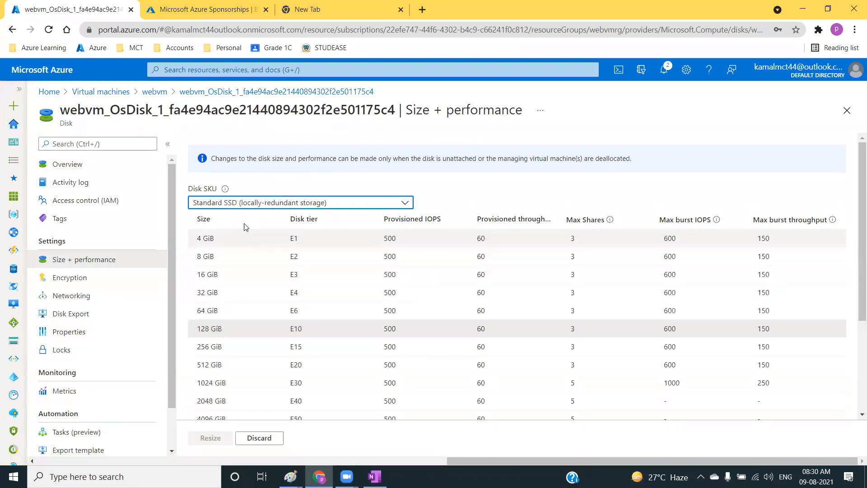
left_click(266, 205)
left_click(251, 252)
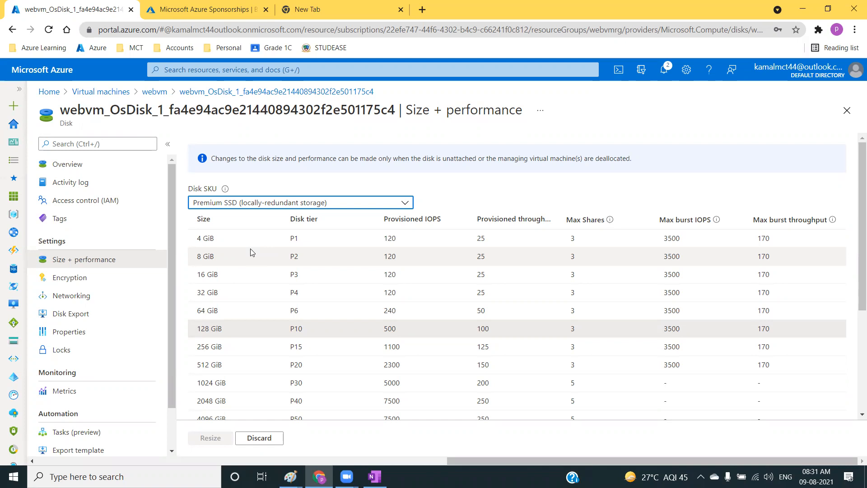
left_click(254, 438)
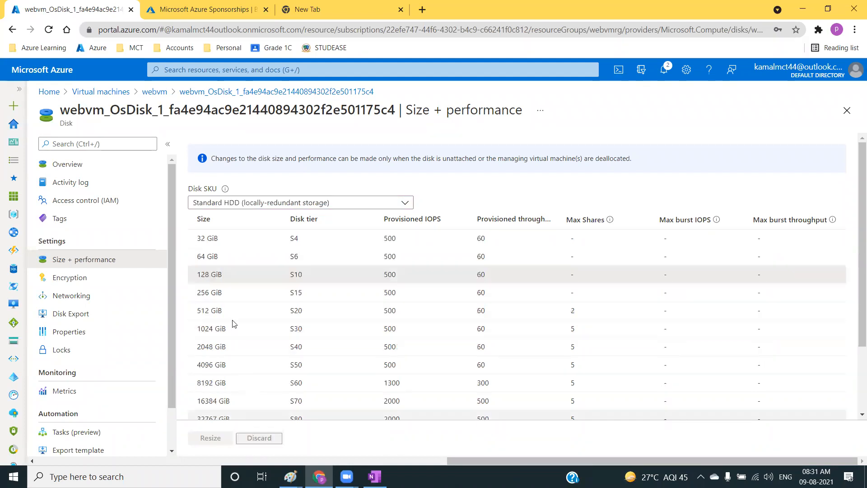
left_click(154, 92)
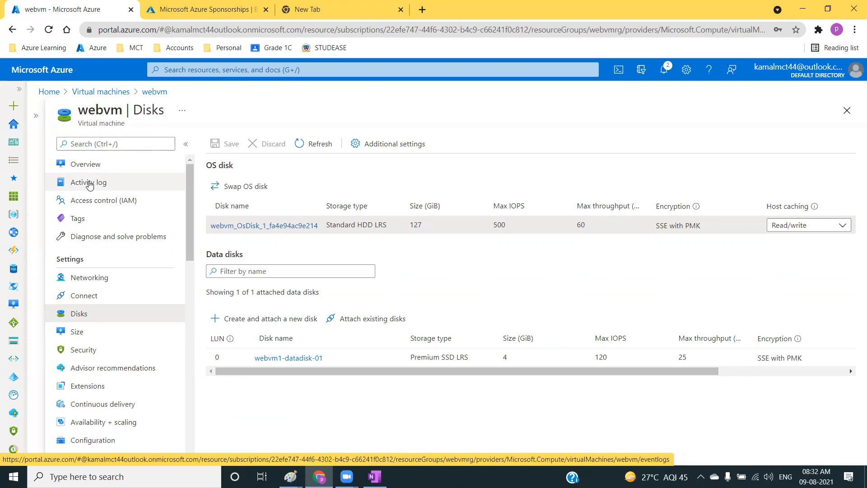
Reopen the OS disk's Size + performance settings, select the 32767 GiB size and leave the page without applying it.
left_click(248, 226)
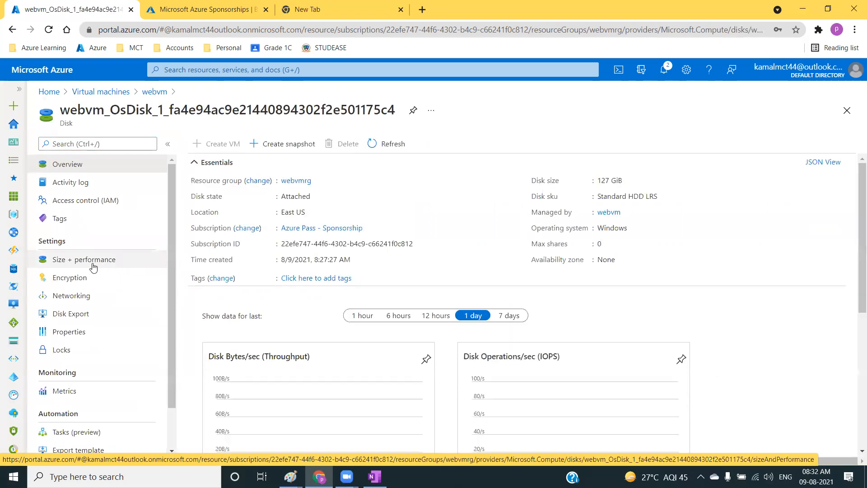
left_click(70, 261)
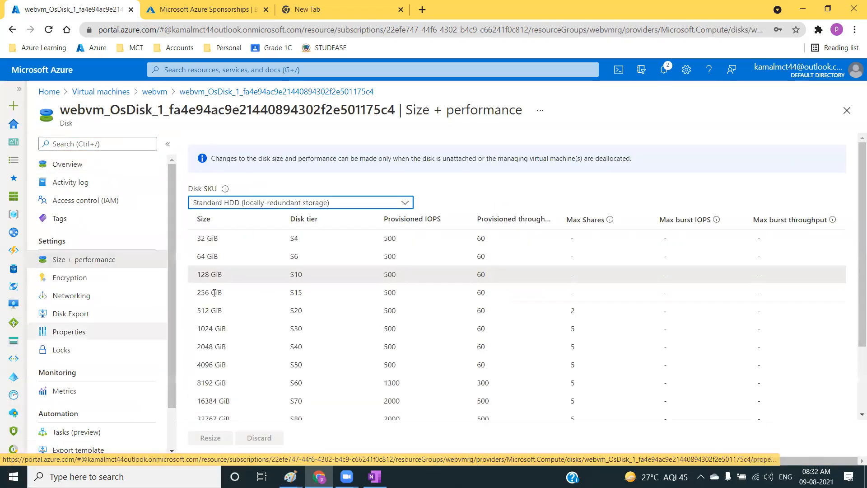
left_click_drag(205, 274, 255, 275)
scroll(226, 366, "down", 2)
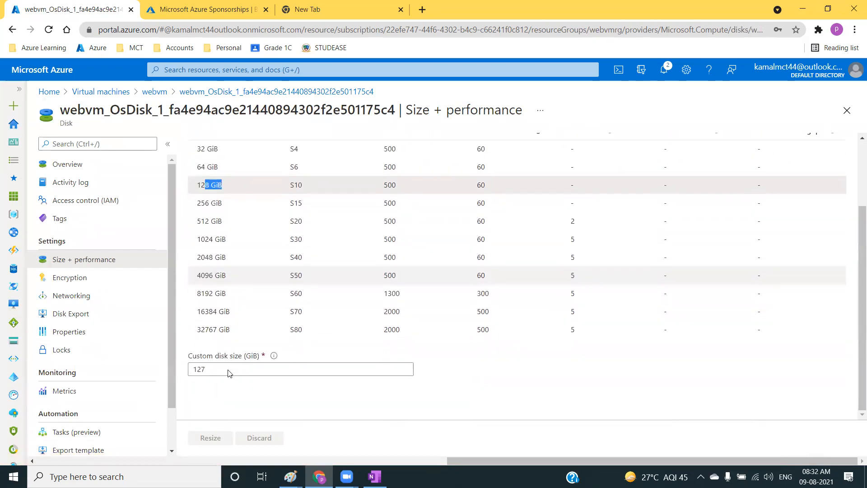
left_click(203, 331)
left_click_drag(198, 330, 227, 330)
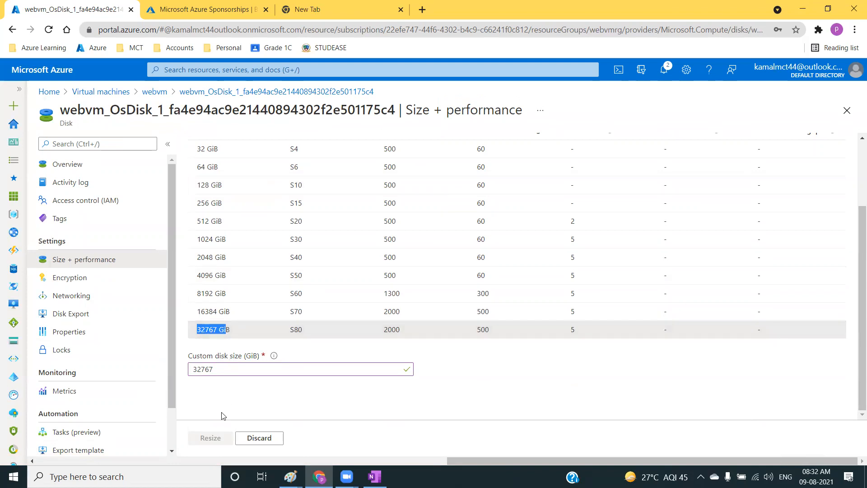
left_click(212, 335)
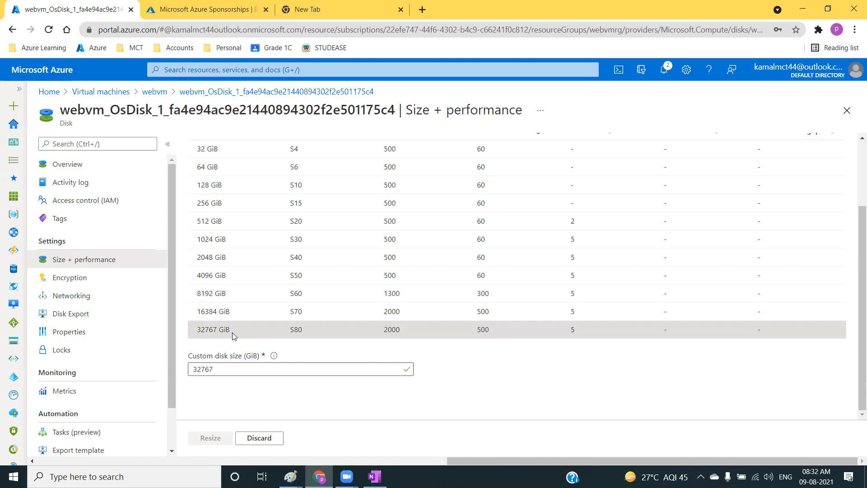
left_click(154, 92)
left_click(472, 100)
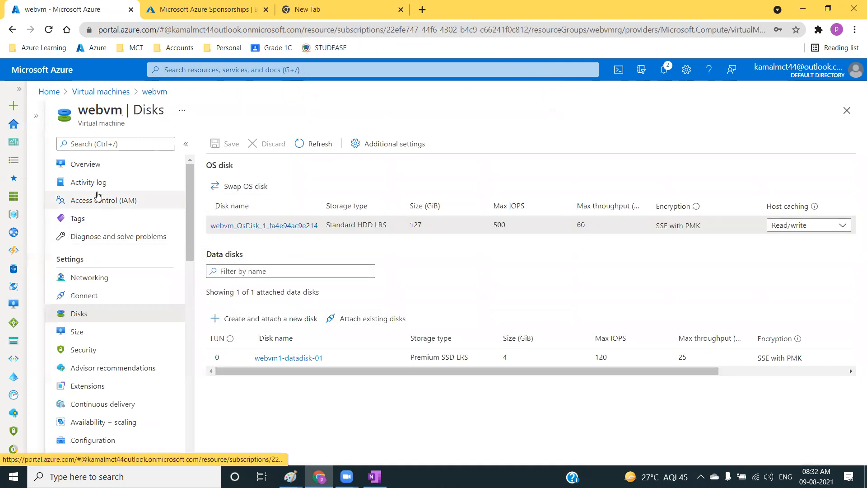
Check webvm's vCPU and memory size in its overview, look through the available VM sizes and return to the overview.
left_click(103, 170)
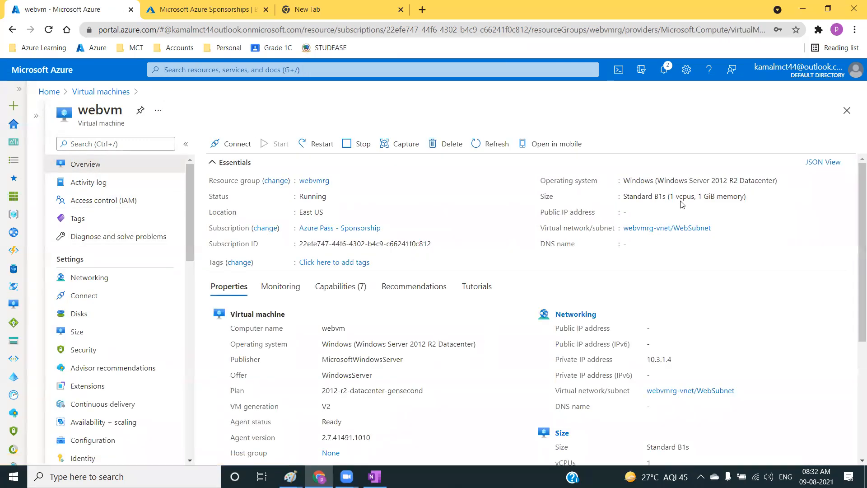
double_click(699, 197)
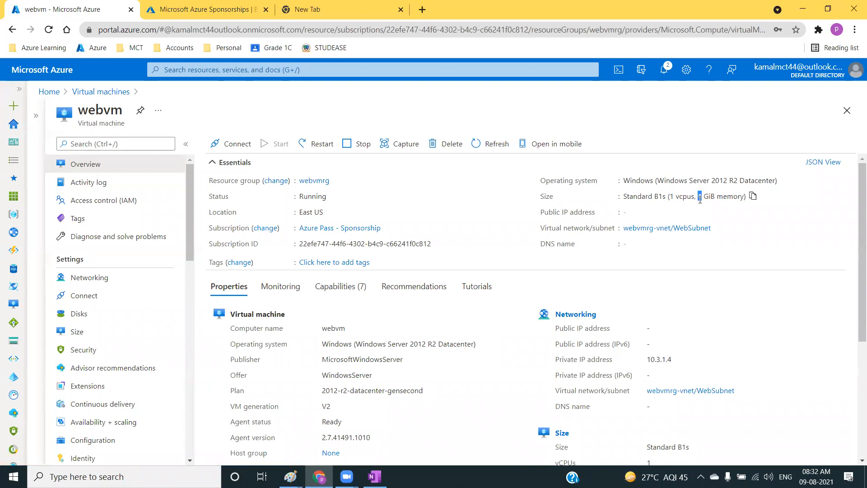
left_click(729, 197)
left_click(73, 334)
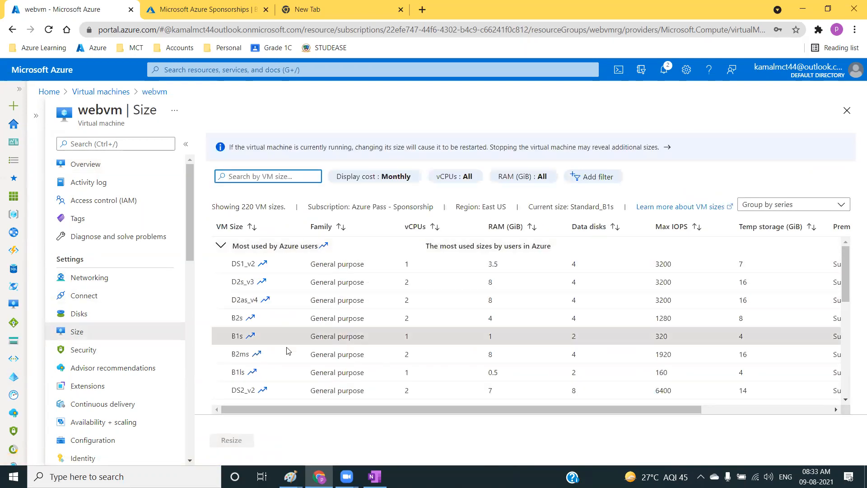
scroll(298, 361, "down", 2)
scroll(305, 371, "down", 3)
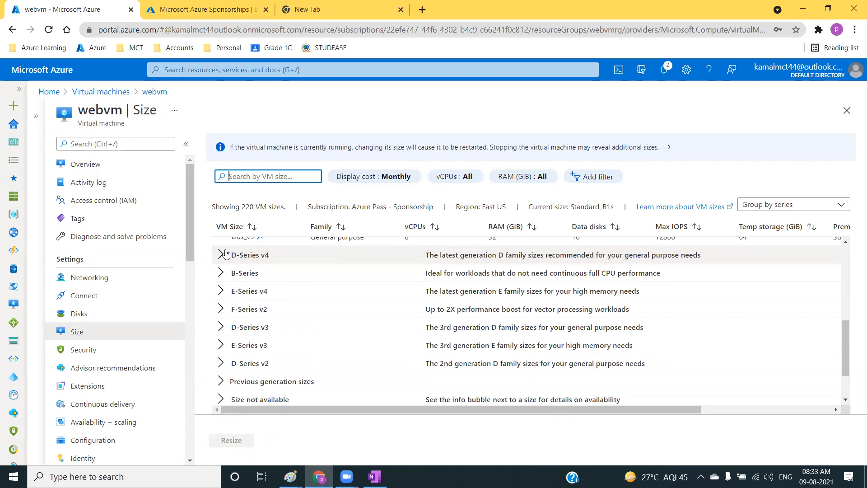
left_click(114, 172)
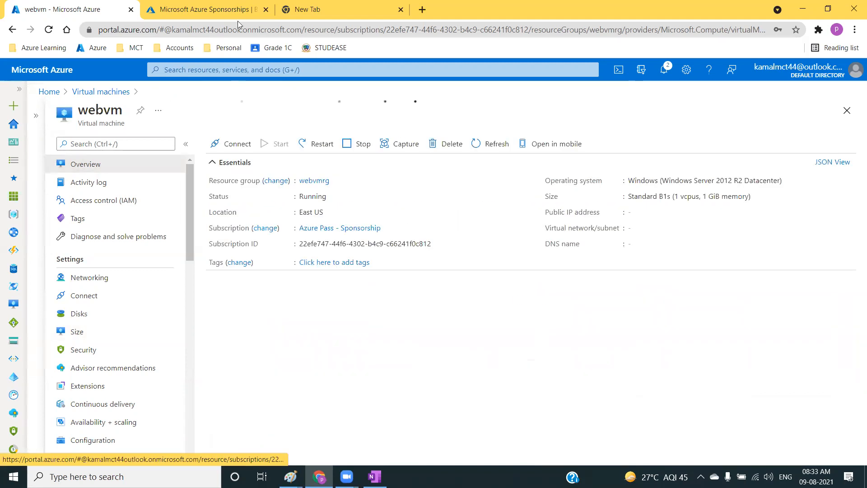